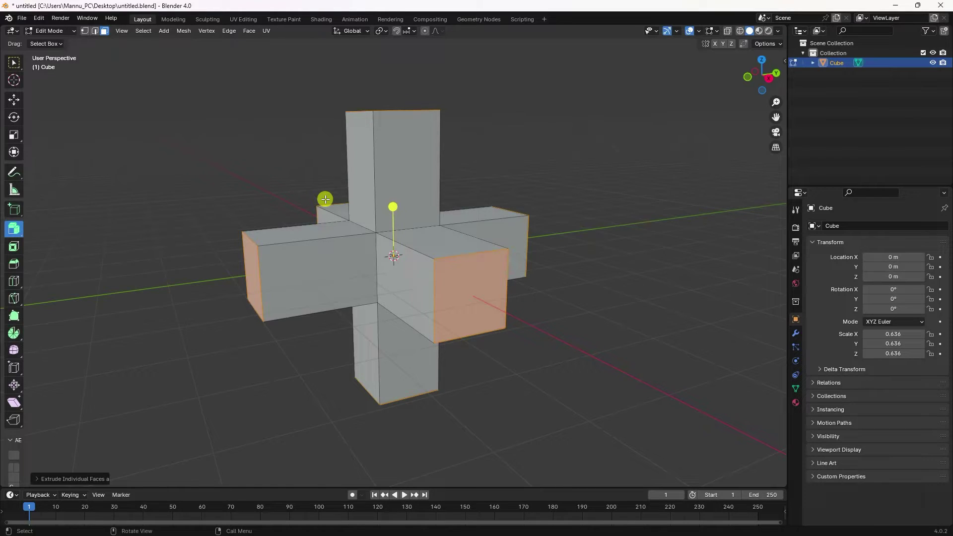
Bevel the cross's arm-end faces with a 0.7 m width and 5 segments
{"action": "key", "text": "ctrl+b"}
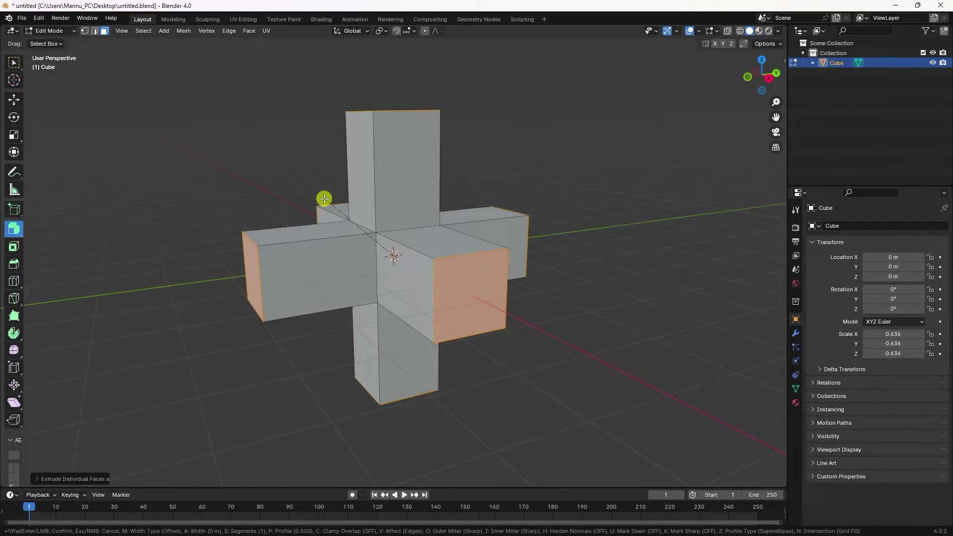
{"action": "left_click", "coordinate": [305, 184]}
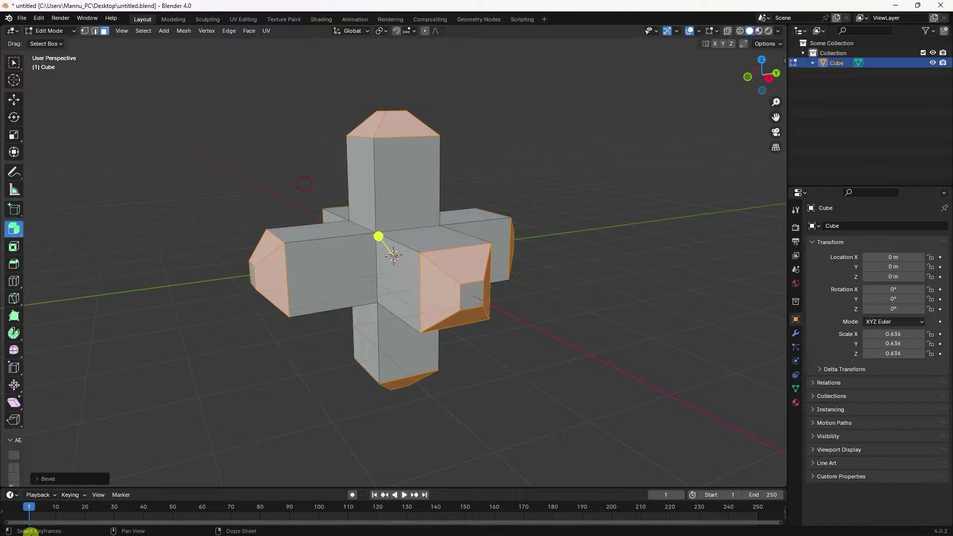
{"action": "left_click", "coordinate": [48, 479]}
{"action": "left_click", "coordinate": [132, 326]}
{"action": "type", "text": "0.7"}
{"action": "key", "text": "Return"}
{"action": "left_click", "coordinate": [132, 336]}
{"action": "key", "text": "Return"}
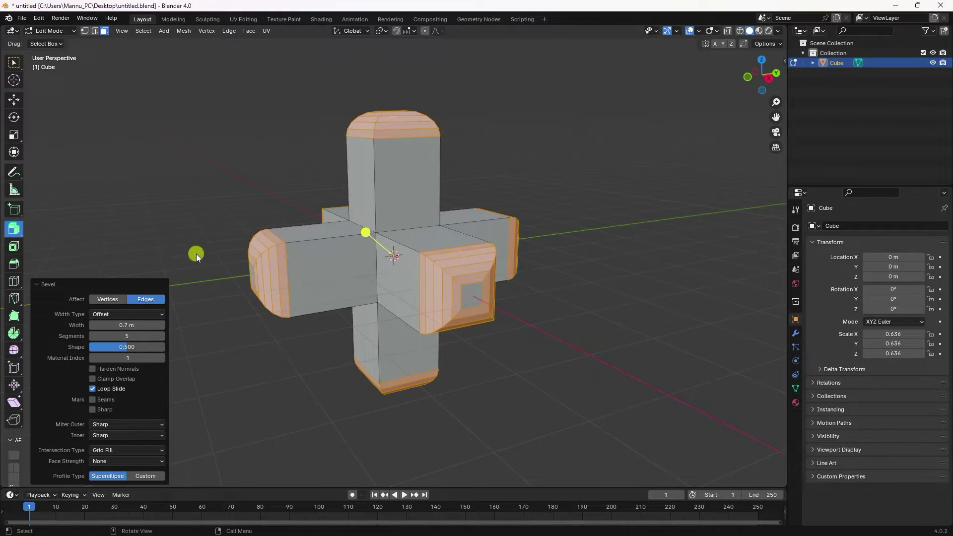
Switch the cross back to Object Mode
{"action": "left_click", "coordinate": [14, 99]}
{"action": "left_click", "coordinate": [52, 31]}
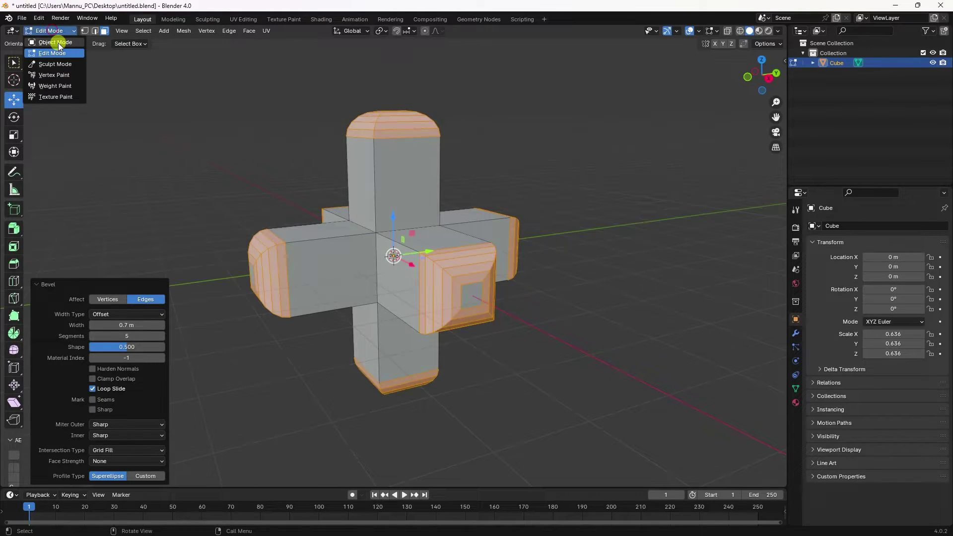
{"action": "left_click", "coordinate": [56, 42]}
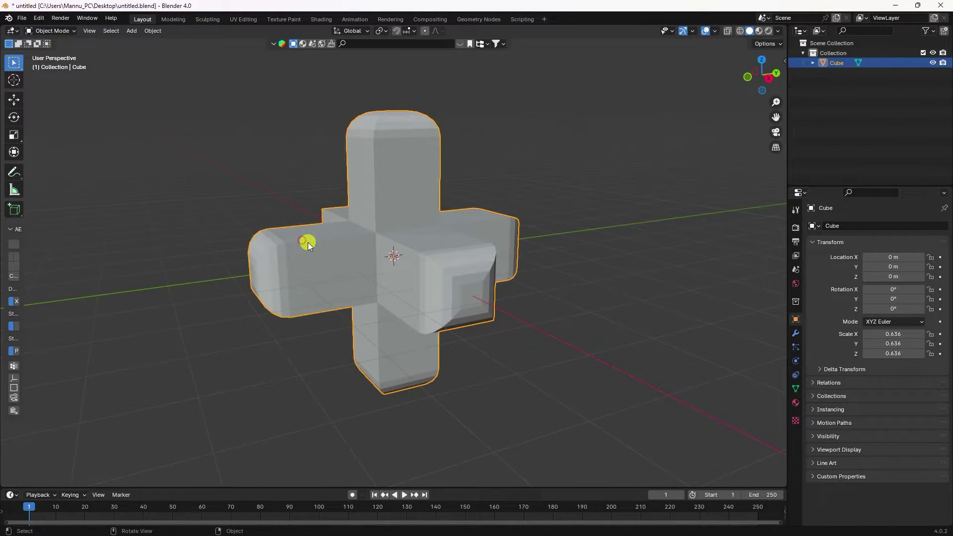
Add a Subdivision Surface modifier to the cross at level 3 and save
{"action": "left_click", "coordinate": [795, 334]}
{"action": "left_click", "coordinate": [847, 226]}
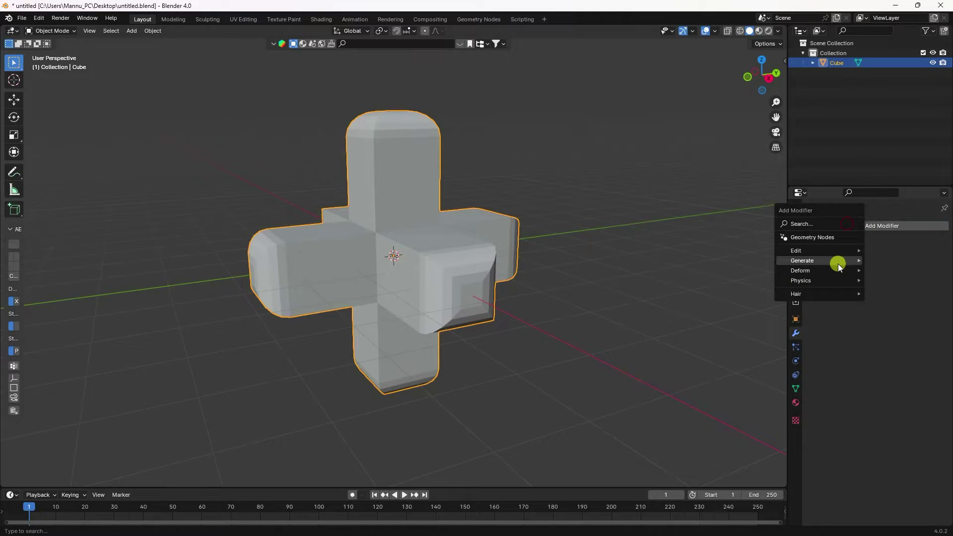
{"action": "mouse_move", "coordinate": [841, 263]}
{"action": "left_click", "coordinate": [716, 390]}
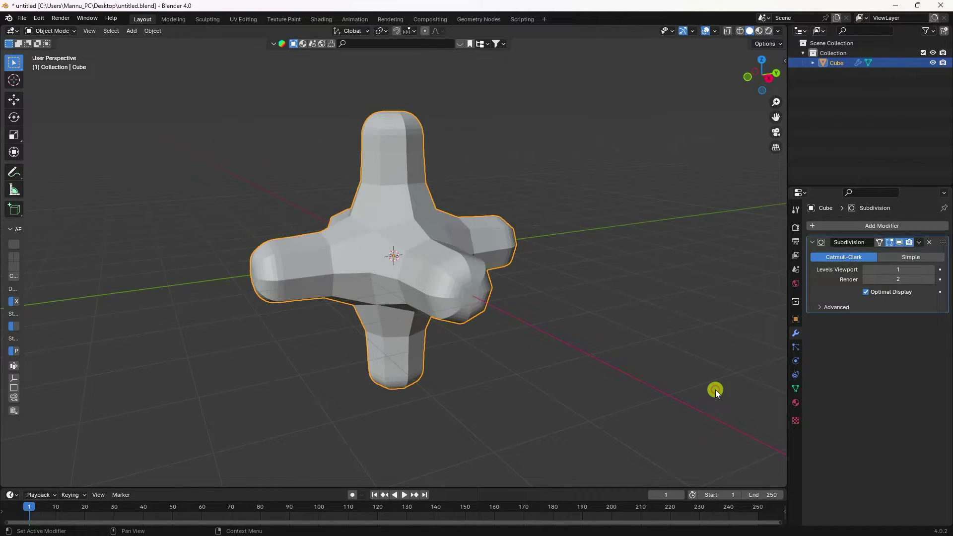
{"action": "left_click", "coordinate": [932, 270]}
{"action": "left_click", "coordinate": [932, 270]}
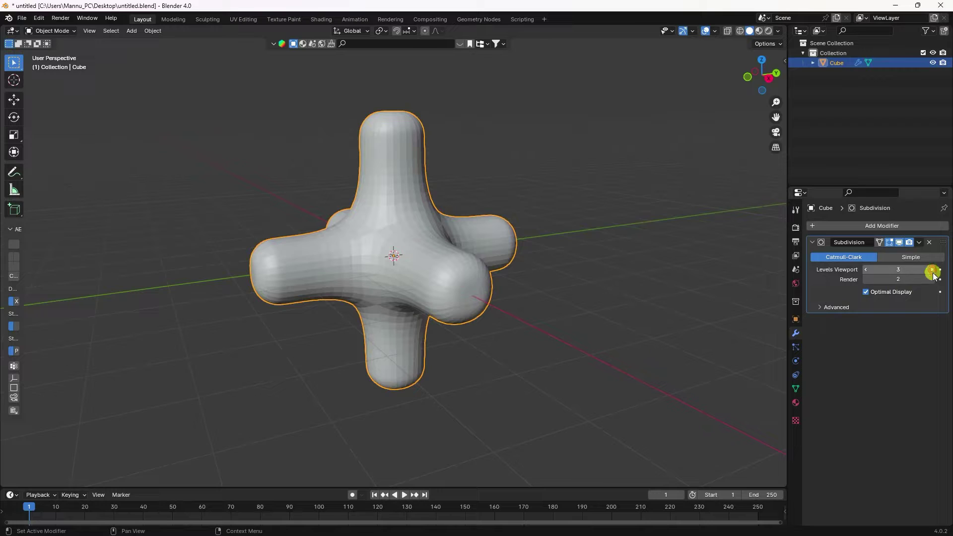
{"action": "key", "text": "ctrl+s"}
Scale the arm-end faces up by 1.333 in Edit Mode and save
{"action": "middle_click_drag", "start_coordinate": [394, 188], "coordinate": [378, 225]}
{"action": "scroll", "coordinate": [390, 221], "scroll_direction": "up", "scroll_amount": 3}
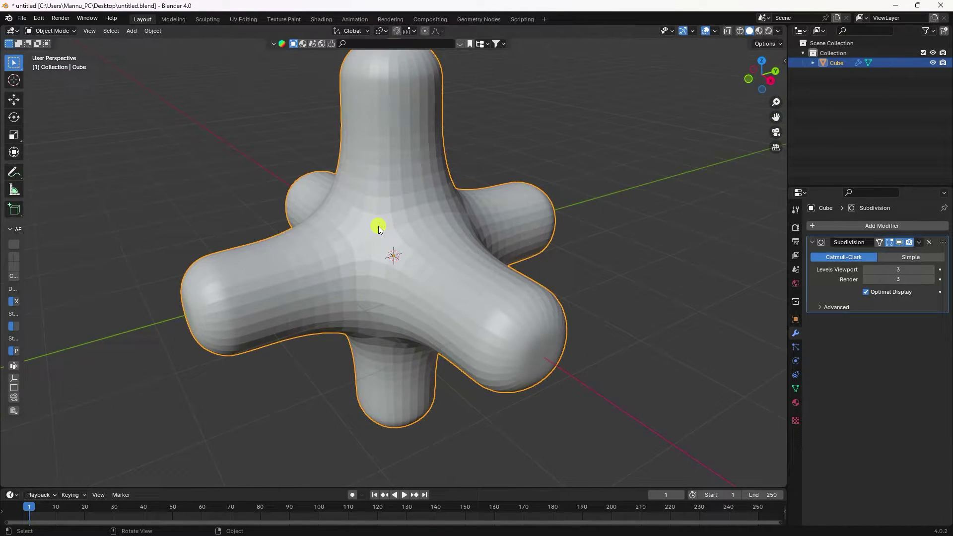
{"action": "key", "text": "Tab"}
{"action": "key", "text": "s"}
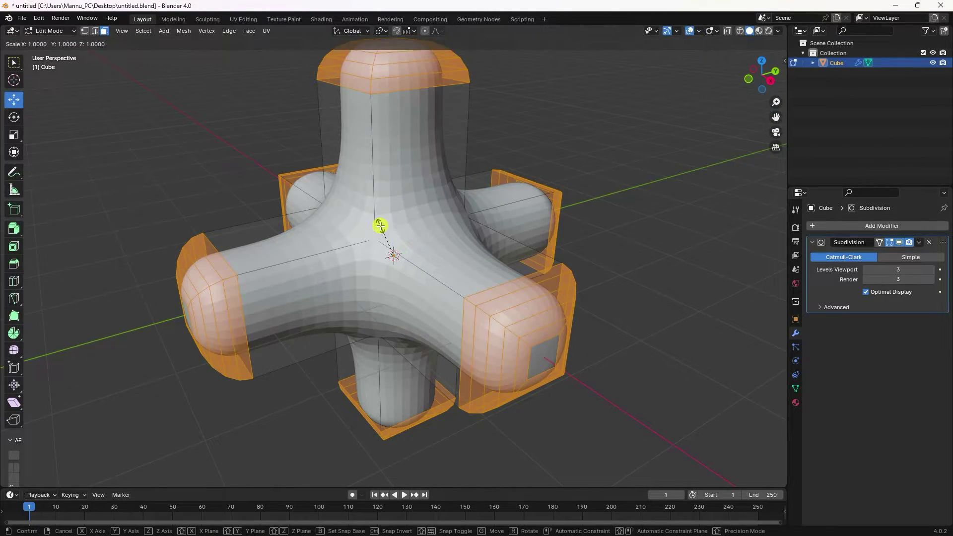
{"action": "left_click", "coordinate": [388, 212]}
{"action": "scroll", "coordinate": [516, 264], "scroll_direction": "down", "scroll_amount": 6}
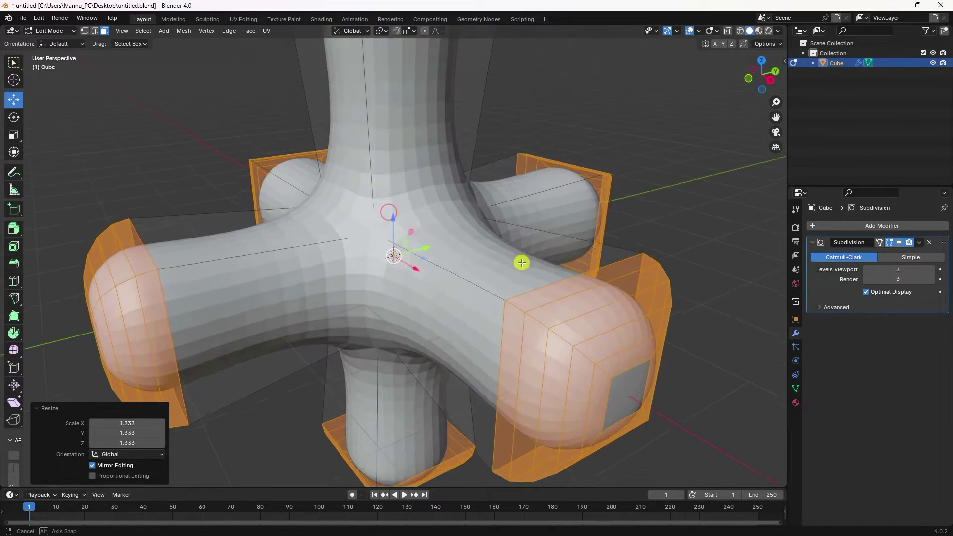
{"action": "key", "text": "Tab"}
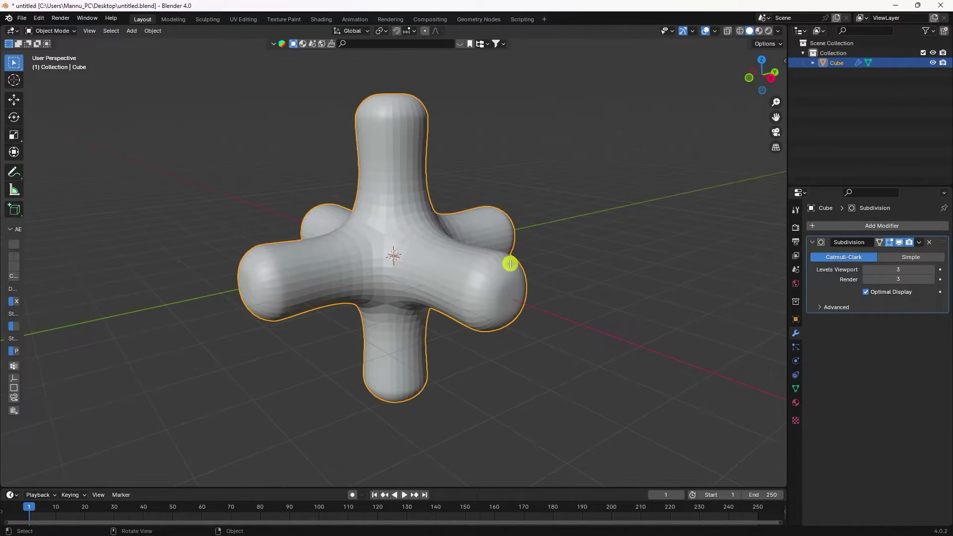
{"action": "key", "text": "ctrl+s"}
Apply Shade Smooth to the cross
{"action": "right_click", "coordinate": [402, 172]}
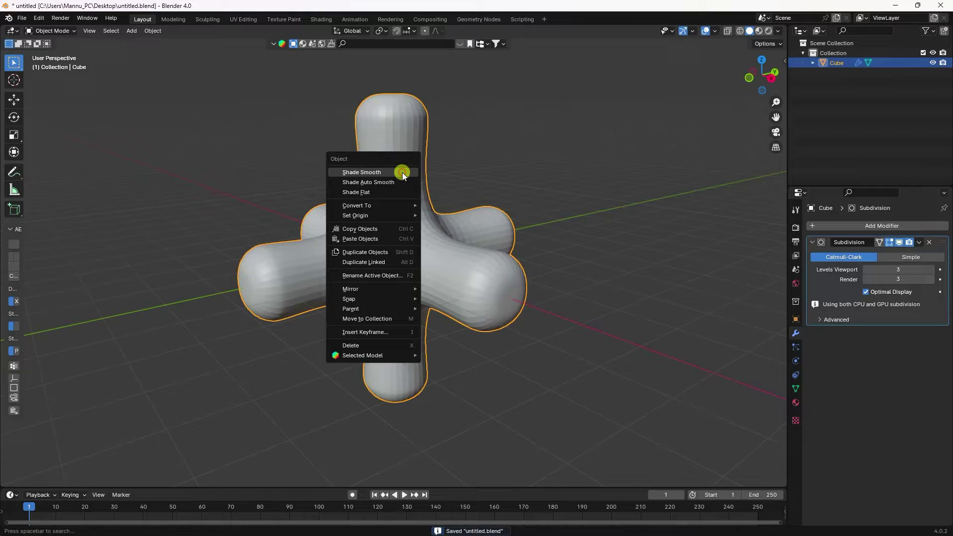
{"action": "left_click", "coordinate": [366, 172]}
{"action": "middle_click_drag", "start_coordinate": [407, 222], "coordinate": [421, 238]}
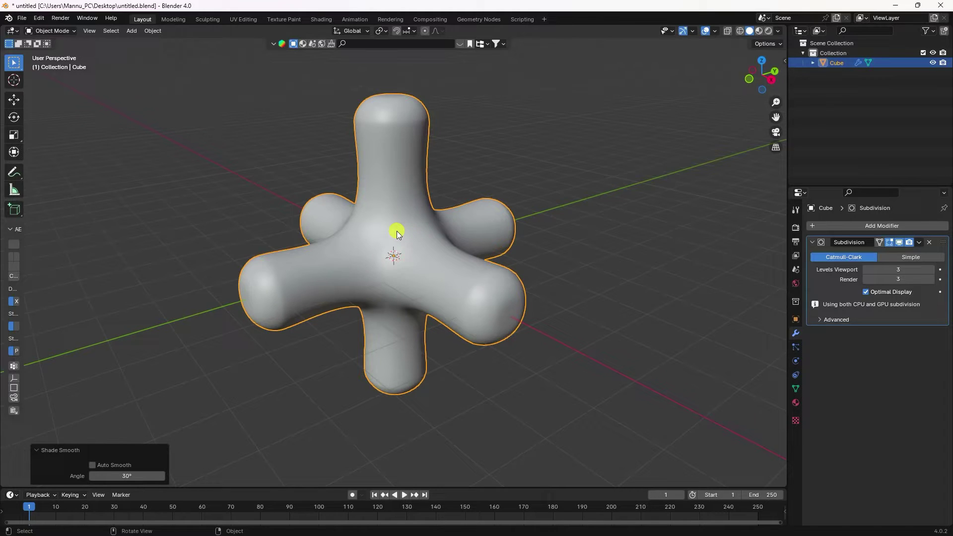
{"action": "left_click", "coordinate": [38, 19]}
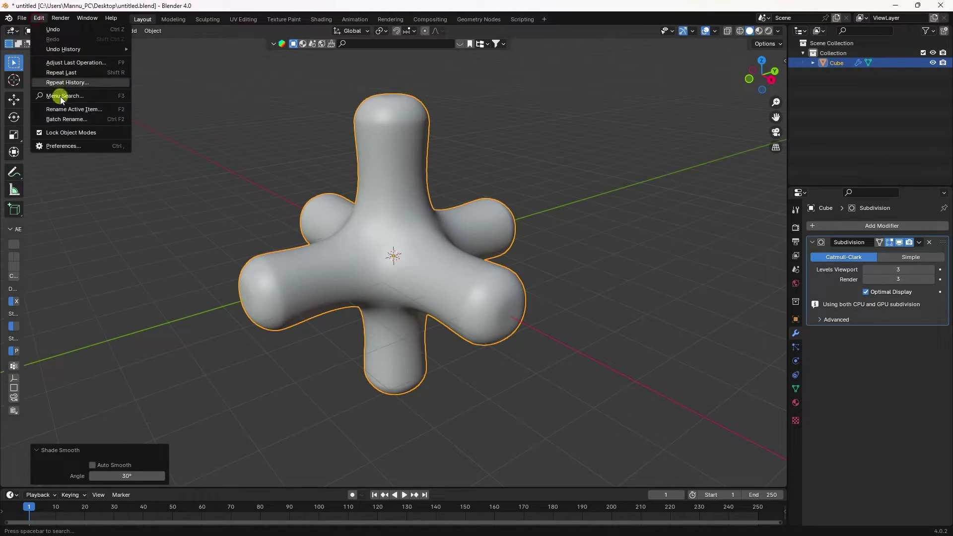
Enable the Add Mesh: Extra Objects add-on in Preferences
{"action": "left_click", "coordinate": [61, 145]}
{"action": "left_click", "coordinate": [276, 38]}
{"action": "type", "text": "ext"}
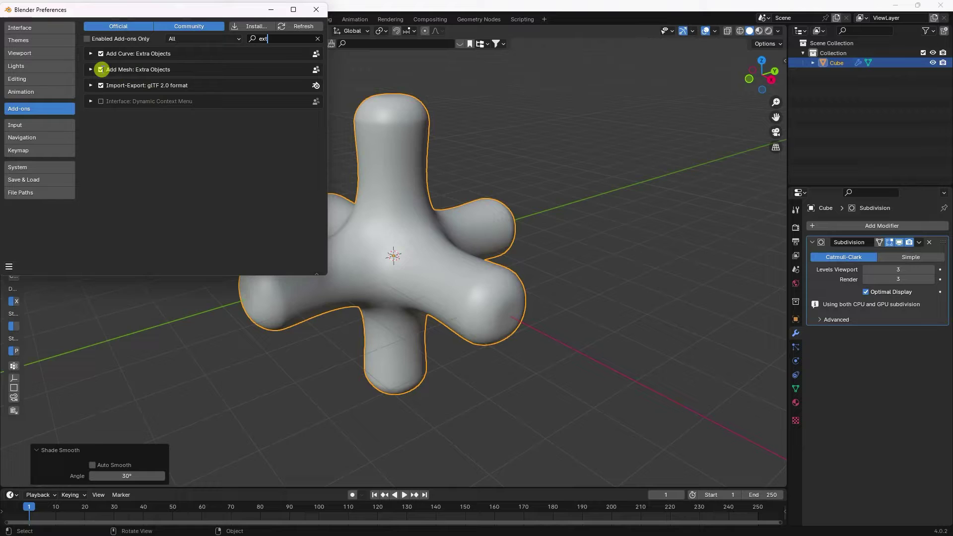
{"action": "left_click", "coordinate": [317, 9]}
Add a Round Cube with radius 1 and 16 arc divisions, then save
{"action": "left_click", "coordinate": [131, 31]}
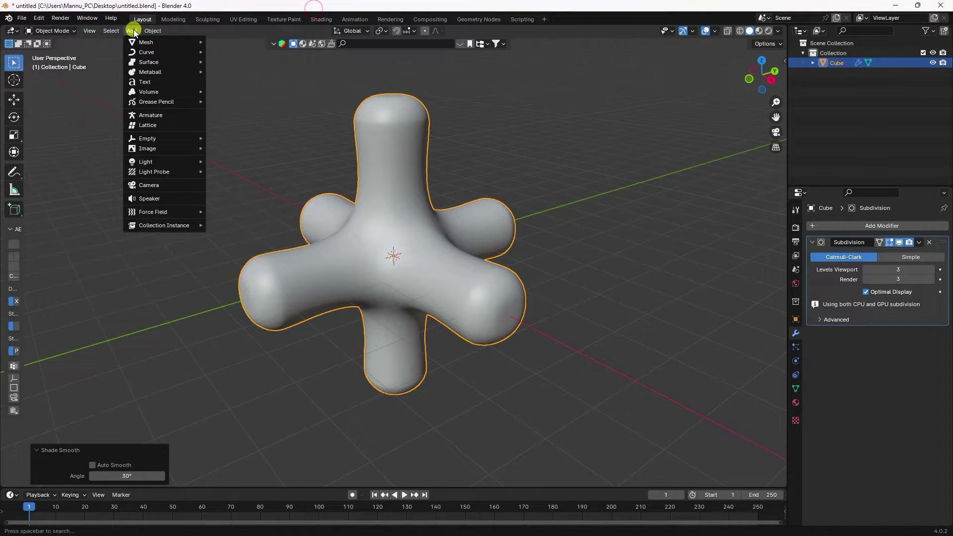
{"action": "mouse_move", "coordinate": [142, 43]}
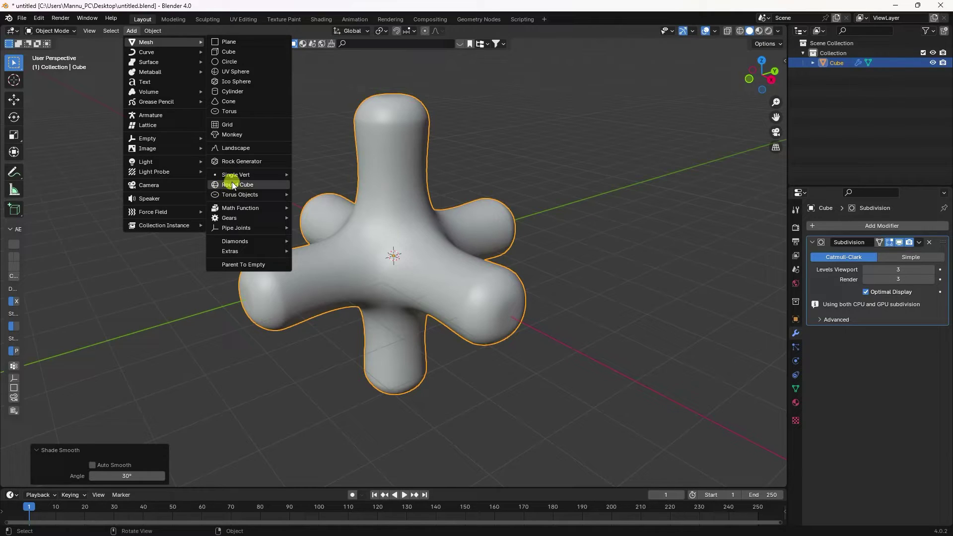
{"action": "left_click", "coordinate": [248, 185]}
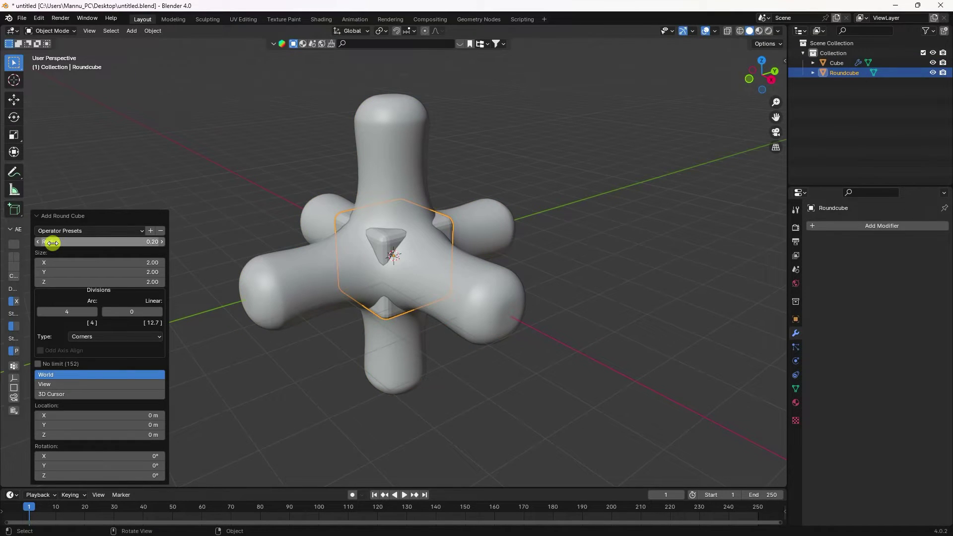
{"action": "left_click", "coordinate": [80, 241]}
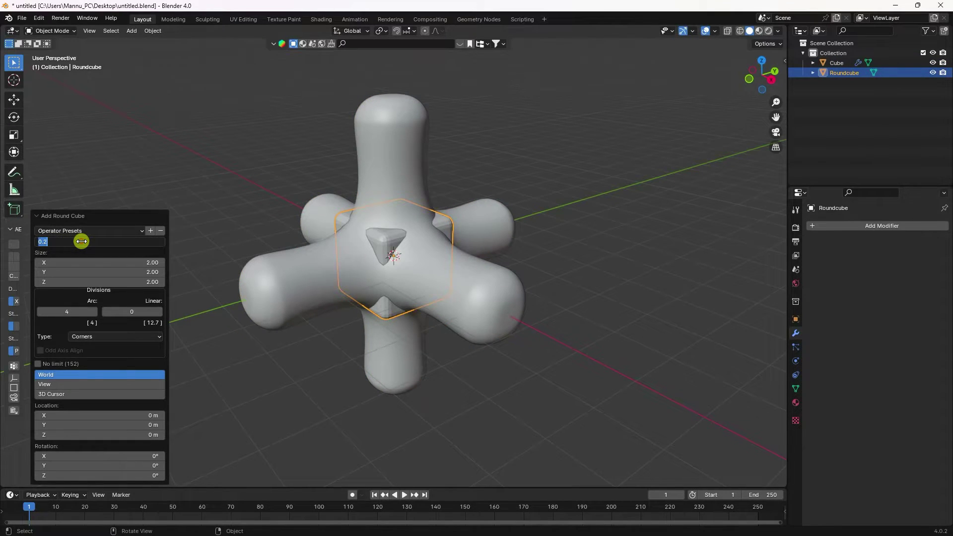
{"action": "key", "text": "Return"}
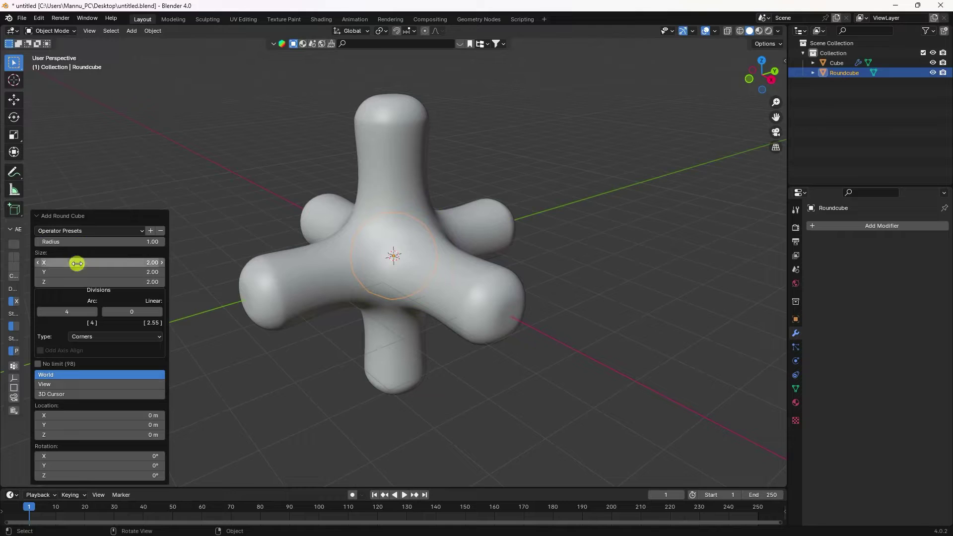
{"action": "left_click", "coordinate": [70, 312]}
{"action": "type", "text": "16"}
{"action": "key", "text": "Return"}
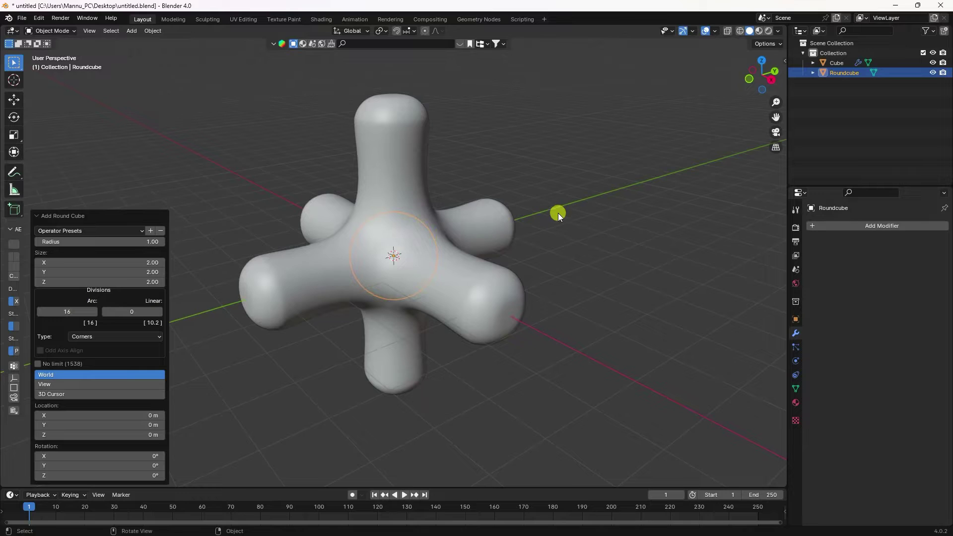
{"action": "scroll", "coordinate": [436, 262], "scroll_direction": "up", "scroll_amount": 2}
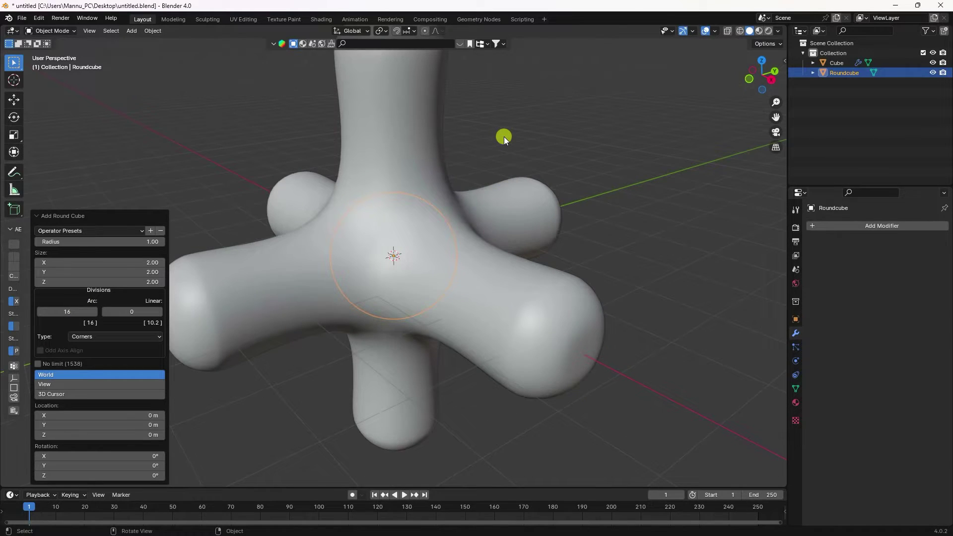
{"action": "key", "text": "ctrl+s"}
Reselect the Roundcube and switch the viewport to wireframe with X-ray
{"action": "left_click", "coordinate": [507, 151]}
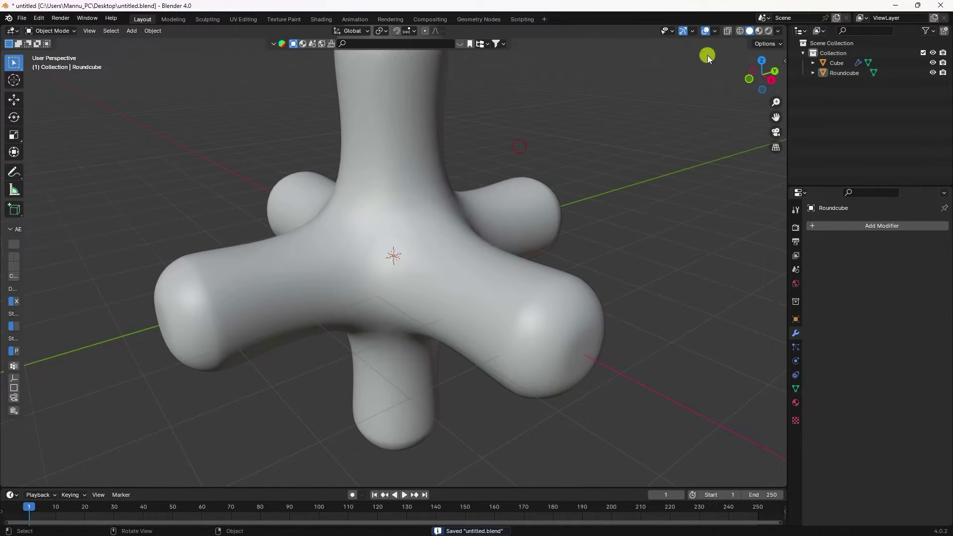
{"action": "left_click", "coordinate": [837, 76]}
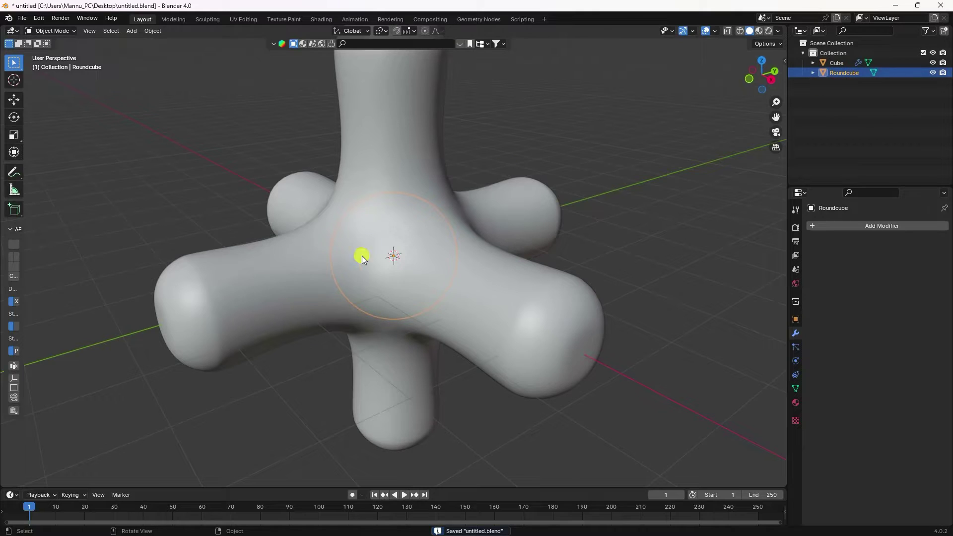
{"action": "left_click", "coordinate": [739, 31]}
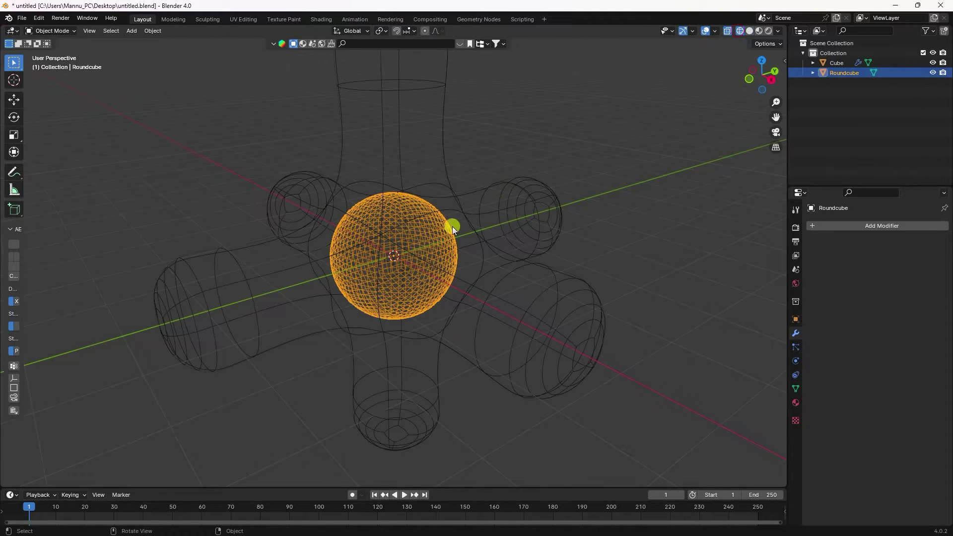
Scale the Roundcube sphere up by 4.016 to surround the cross
{"action": "scroll", "coordinate": [395, 255], "scroll_direction": "down", "scroll_amount": 5}
{"action": "scroll", "coordinate": [394, 255], "scroll_direction": "up", "scroll_amount": 3}
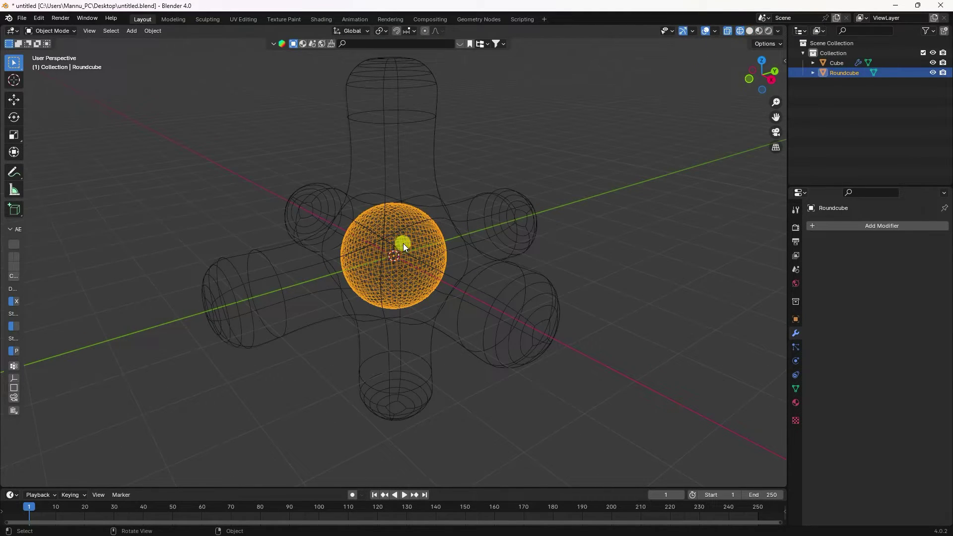
{"action": "key", "text": "s"}
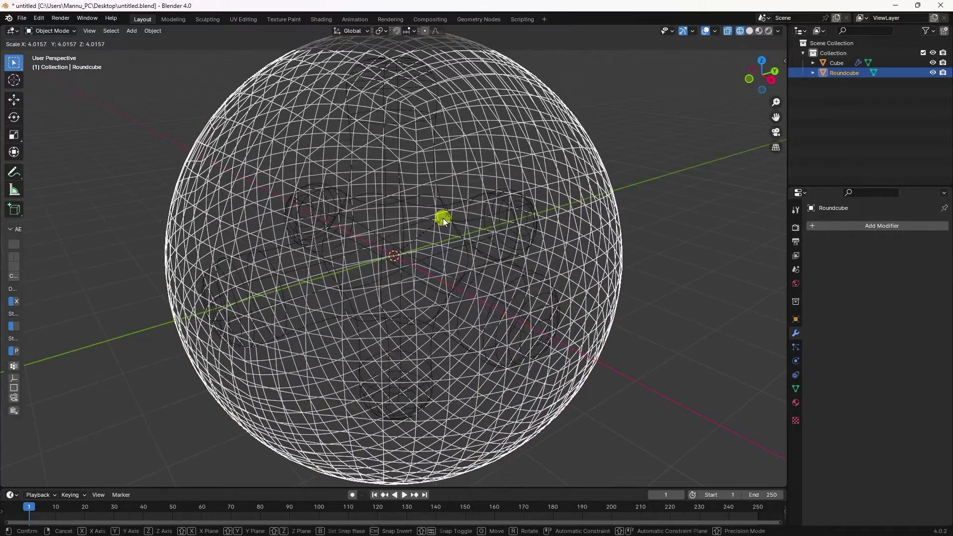
{"action": "left_click", "coordinate": [443, 218]}
{"action": "scroll", "coordinate": [433, 258], "scroll_direction": "down", "scroll_amount": 3}
{"action": "middle_click_drag", "start_coordinate": [424, 276], "coordinate": [490, 251]}
Scale the sphere by 0.940 to closely enclose the cross, save, and select the cross
{"action": "key", "text": "s"}
{"action": "left_click", "coordinate": [580, 133]}
{"action": "key", "text": "ctrl+s"}
{"action": "middle_click_drag", "start_coordinate": [532, 166], "coordinate": [389, 235]}
{"action": "scroll", "coordinate": [385, 231], "scroll_direction": "up", "scroll_amount": 2}
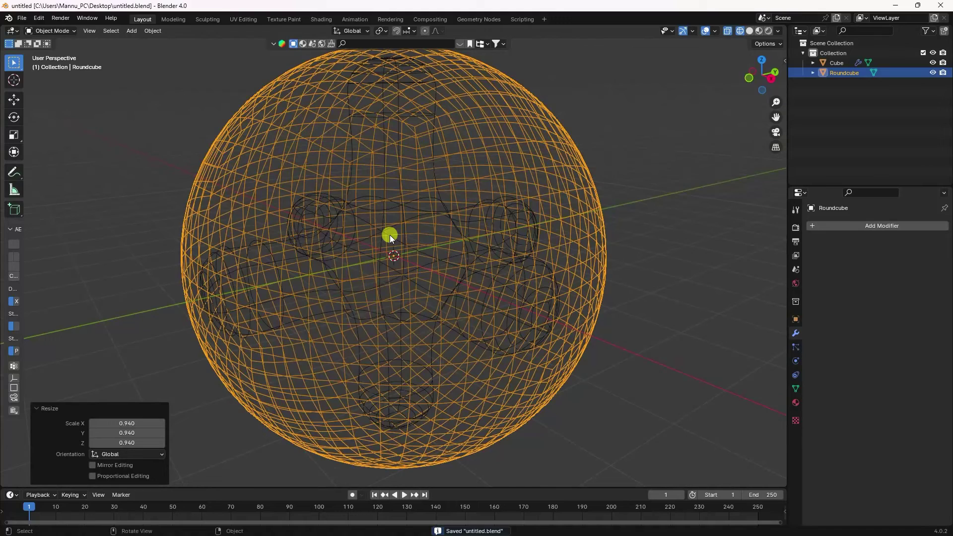
{"action": "left_click", "coordinate": [429, 215]}
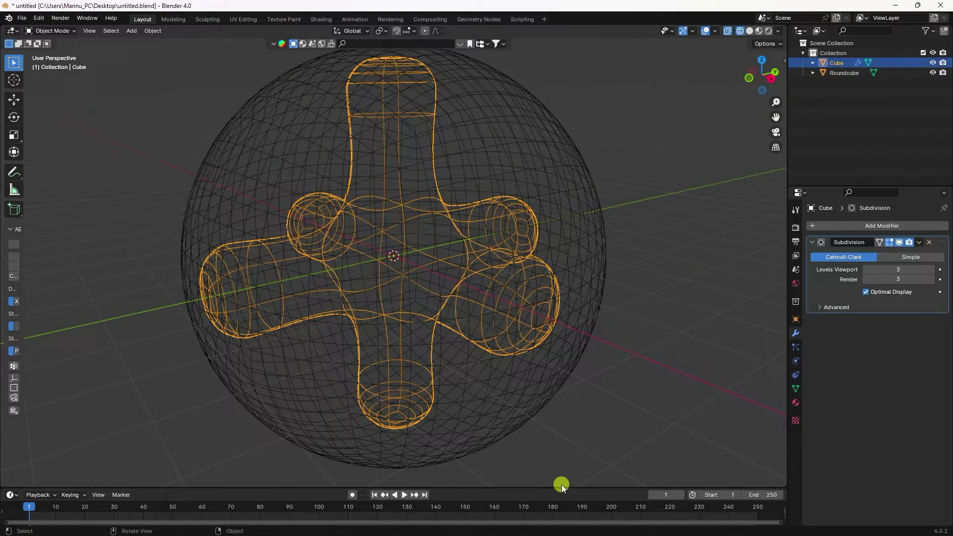
Extend the timeline end to frame 500 and keyframe the cross's rotation at frame 1
{"action": "left_click_drag", "start_coordinate": [561, 487], "coordinate": [555, 473]}
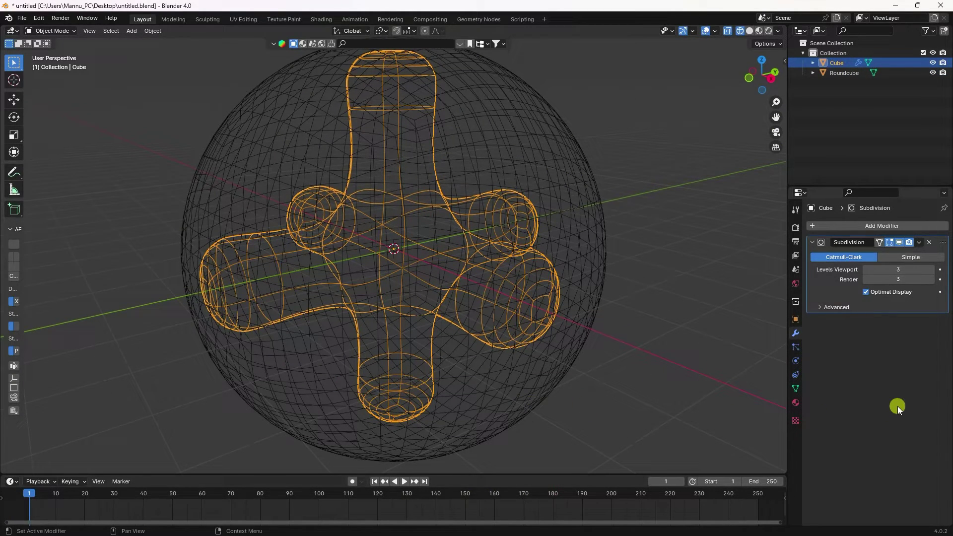
{"action": "left_click", "coordinate": [762, 481]}
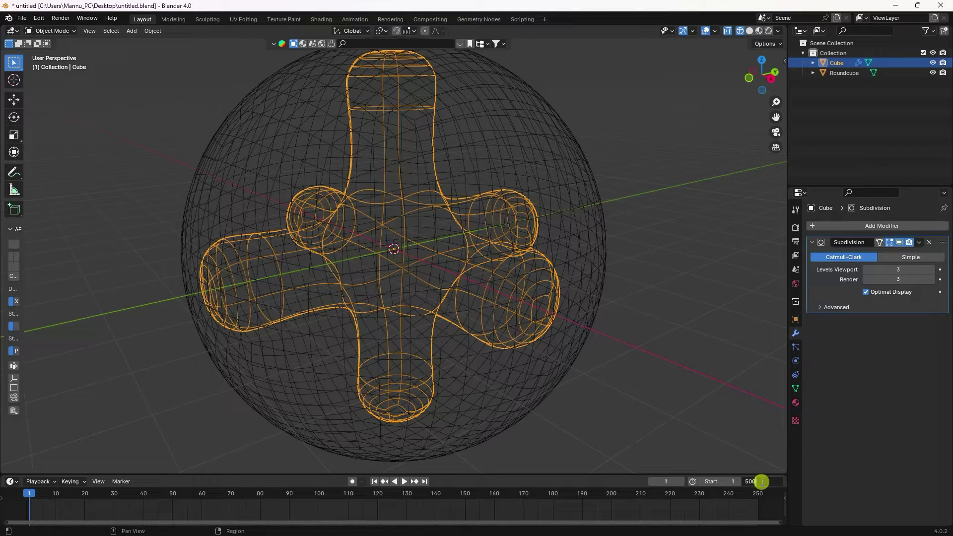
{"action": "key", "text": "Return"}
{"action": "left_click_drag", "start_coordinate": [404, 523], "coordinate": [783, 521]}
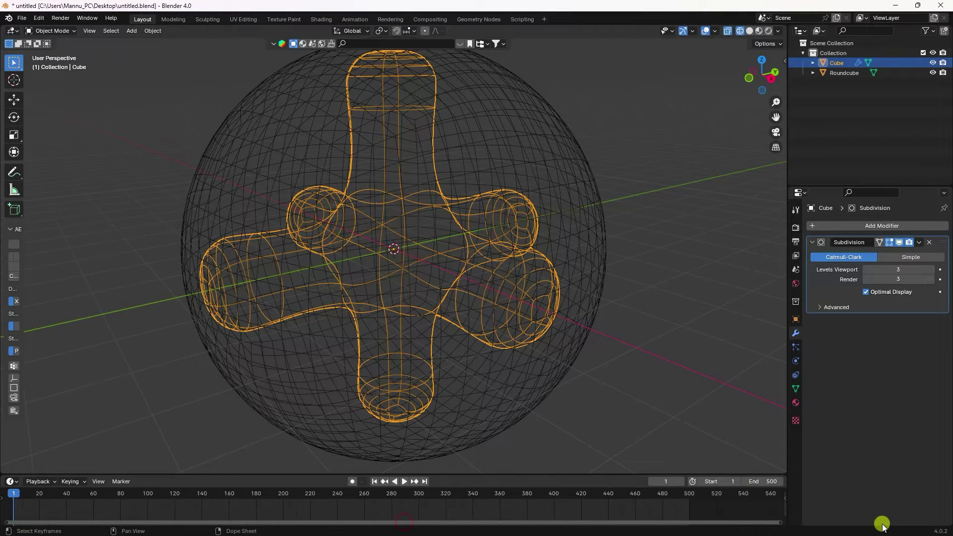
{"action": "left_click", "coordinate": [795, 319]}
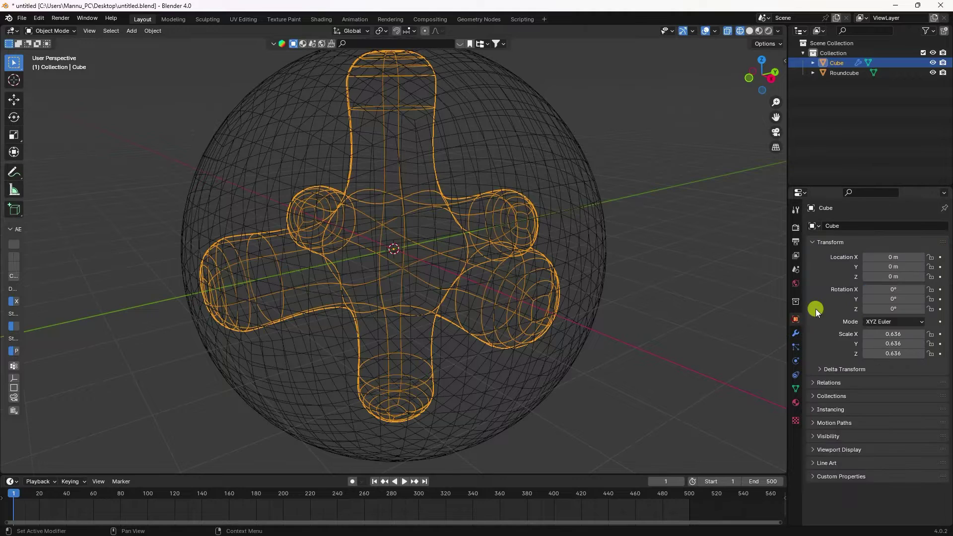
{"action": "left_click", "coordinate": [941, 289]}
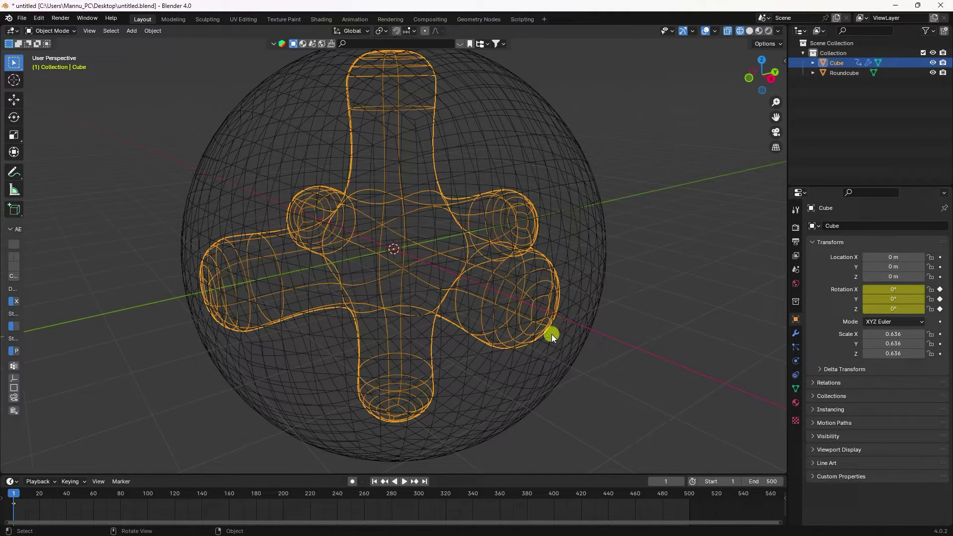
At frame 500, set the cross's X, Y and Z rotation to 1000°
{"action": "left_click", "coordinate": [425, 482]}
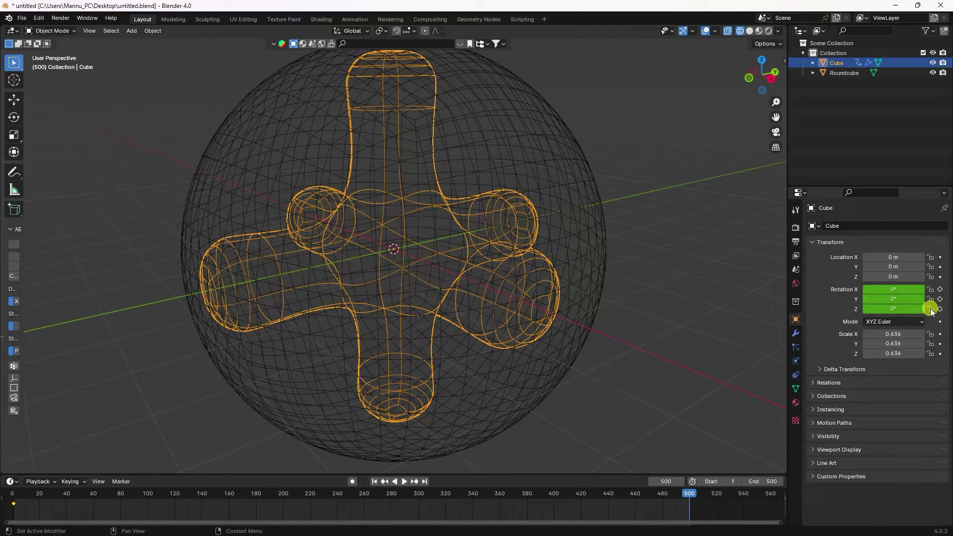
{"action": "left_click", "coordinate": [894, 291]}
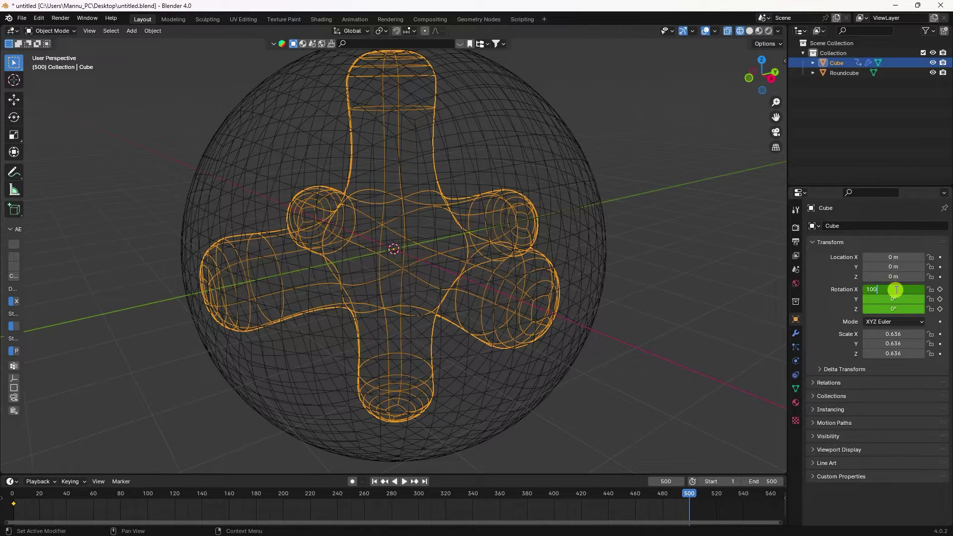
{"action": "key", "text": "Tab"}
{"action": "type", "text": "100"}
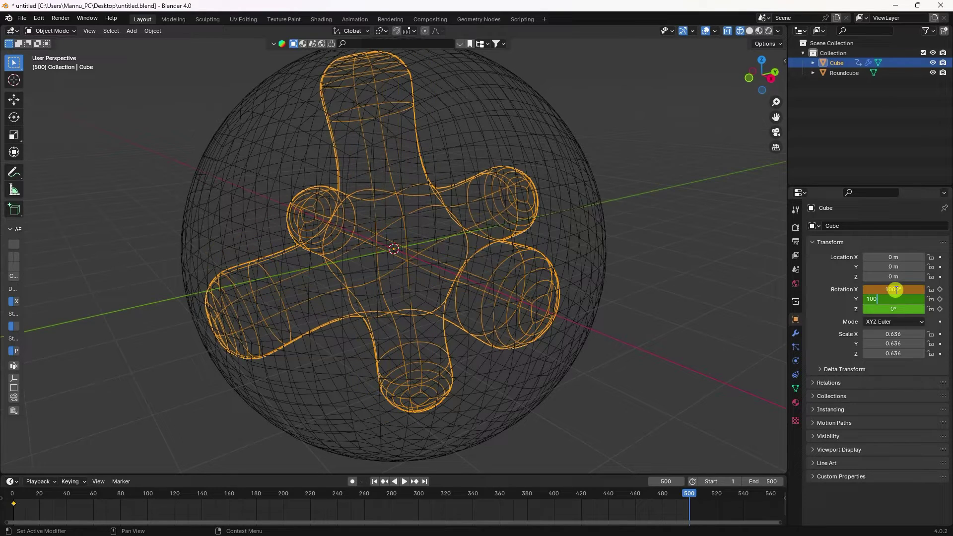
{"action": "key", "text": "Tab"}
{"action": "key", "text": "shift+Tab"}
{"action": "type", "text": "1000"}
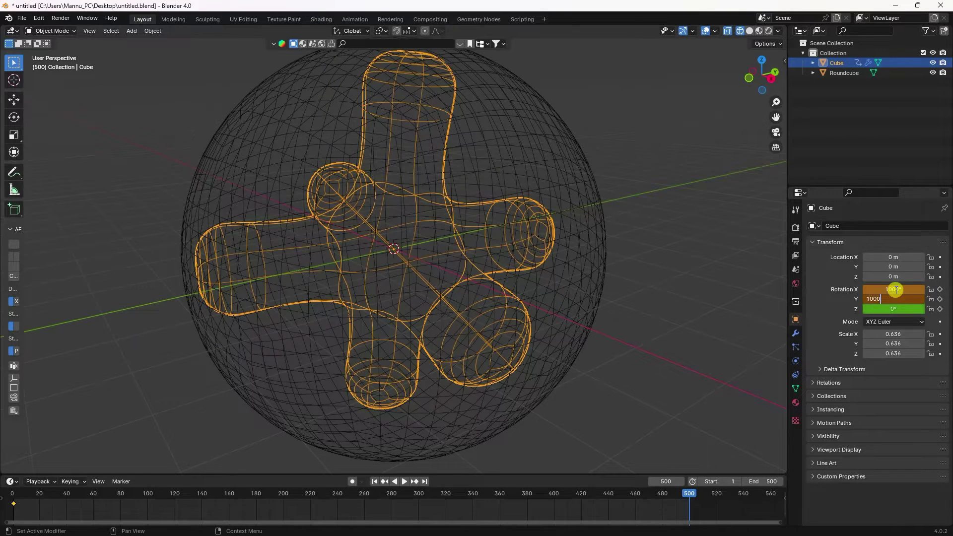
{"action": "key", "text": "Tab"}
{"action": "type", "text": "1000"}
{"action": "key", "text": "Return"}
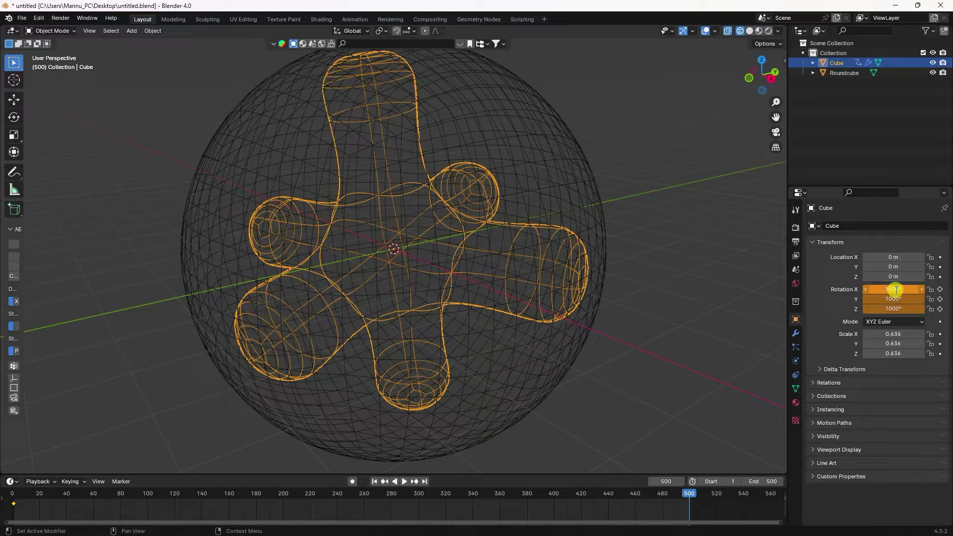
Keyframe the rotation at frame 500 and play the animation from frame 1
{"action": "key", "text": "i"}
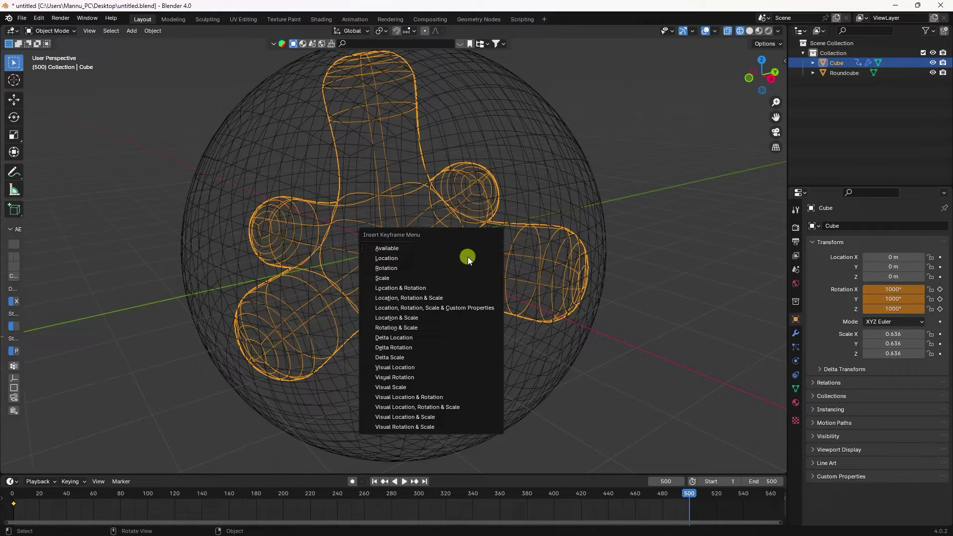
{"action": "left_click", "coordinate": [457, 268]}
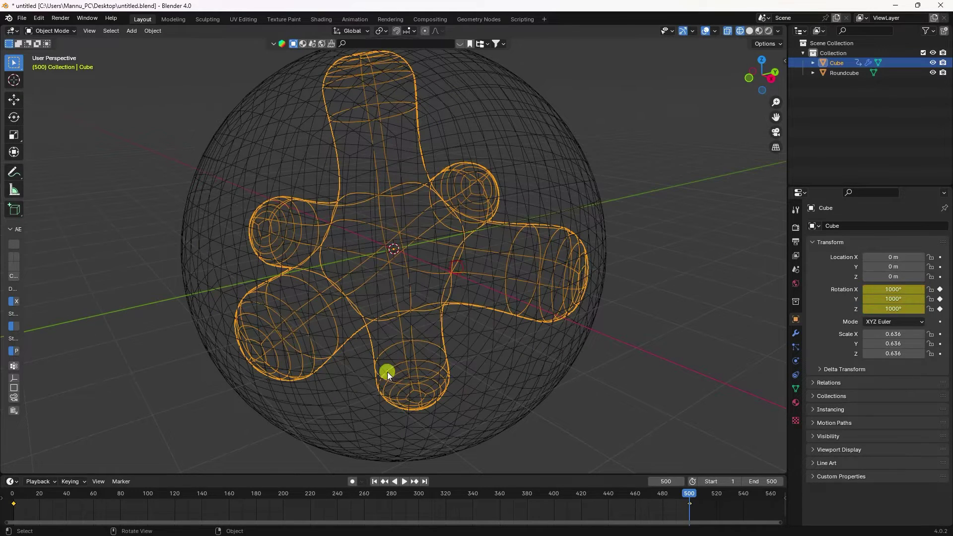
{"action": "left_click", "coordinate": [372, 481]}
{"action": "left_click", "coordinate": [407, 482]}
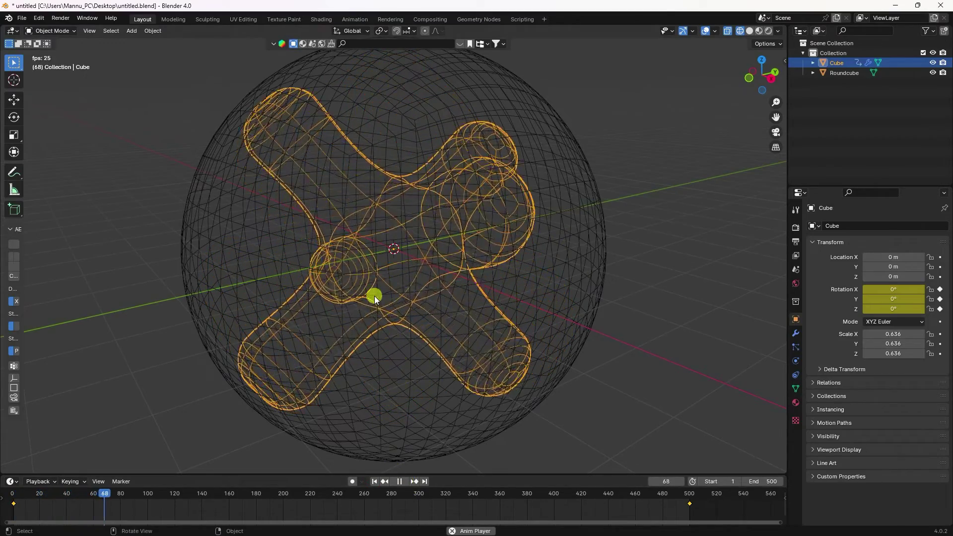
Set all rotation keyframes to Linear interpolation, replay the constant spin, and save
{"action": "left_click", "coordinate": [400, 481]}
{"action": "left_click_drag", "start_coordinate": [710, 508], "coordinate": [20, 507]}
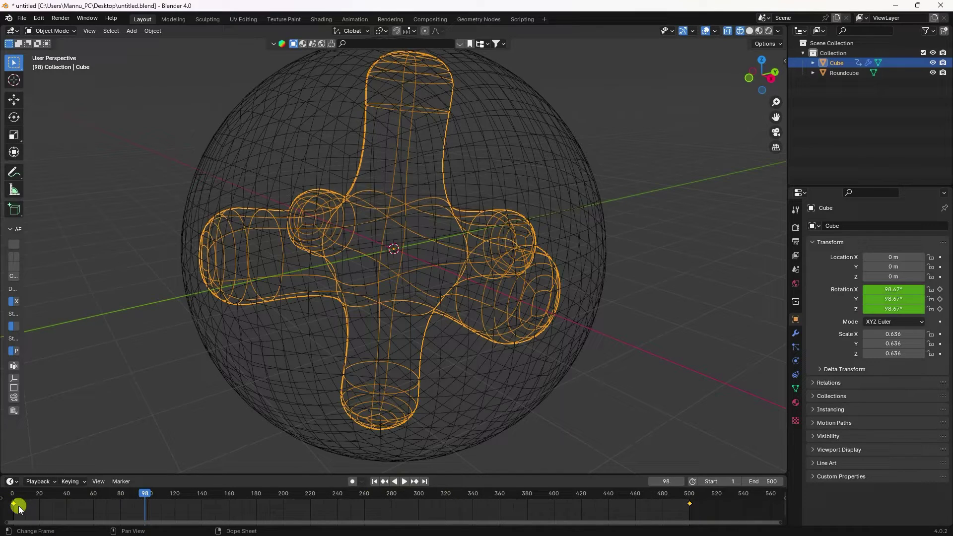
{"action": "key", "text": "t"}
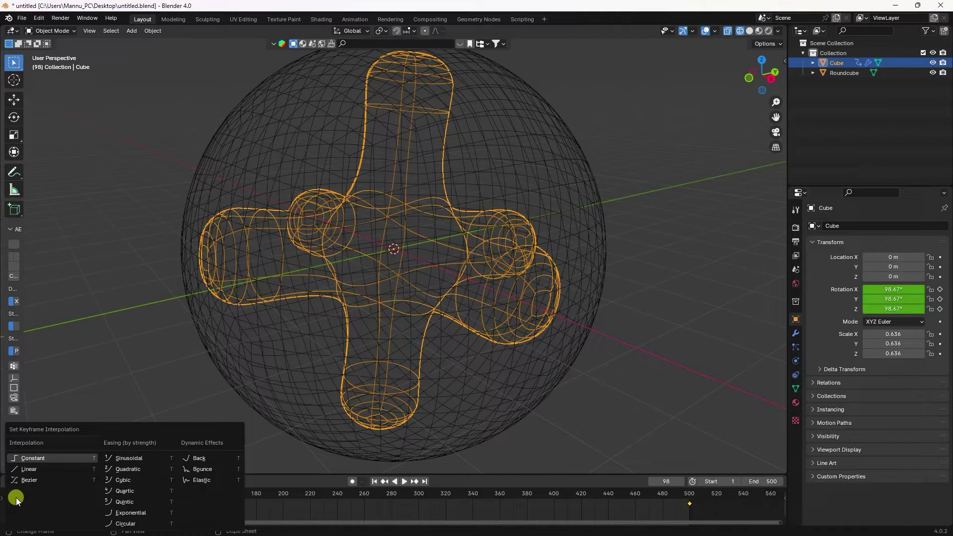
{"action": "left_click", "coordinate": [26, 469]}
{"action": "left_click", "coordinate": [374, 481]}
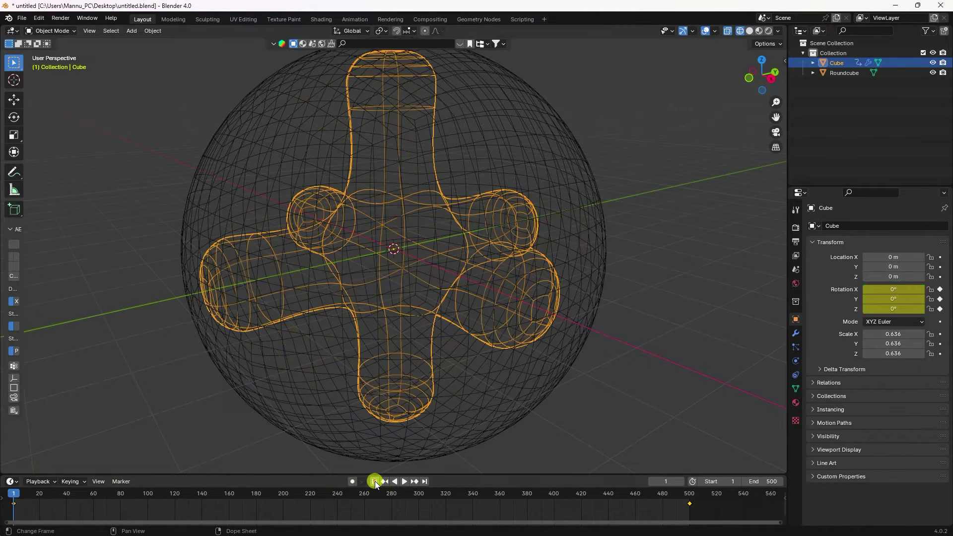
{"action": "left_click", "coordinate": [404, 481]}
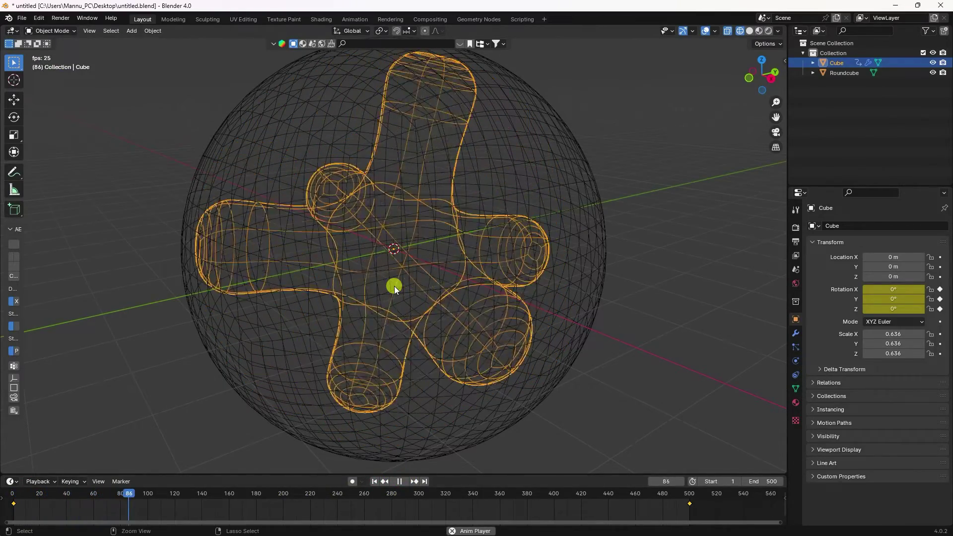
{"action": "key", "text": "ctrl+s"}
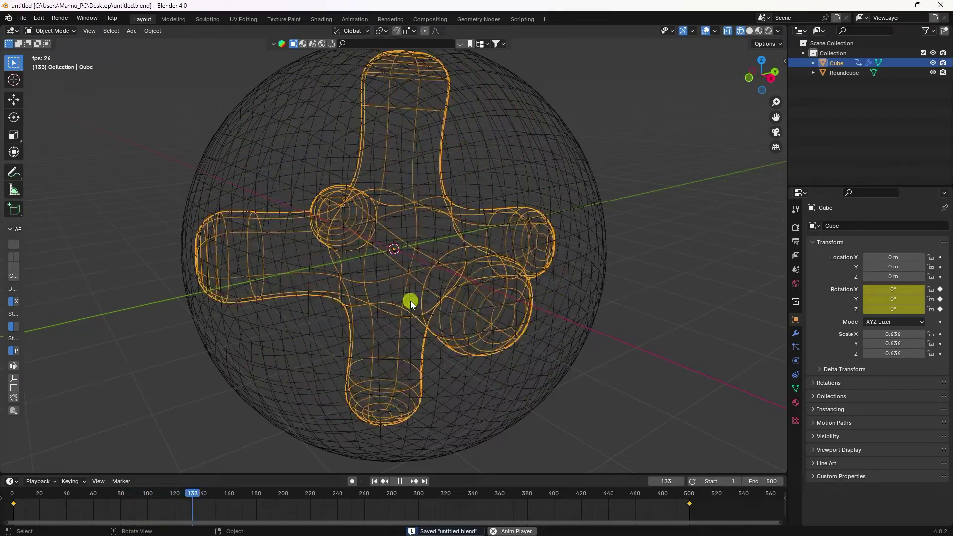
{"action": "left_click", "coordinate": [400, 481]}
{"action": "left_click", "coordinate": [374, 482]}
{"action": "left_click", "coordinate": [517, 375]}
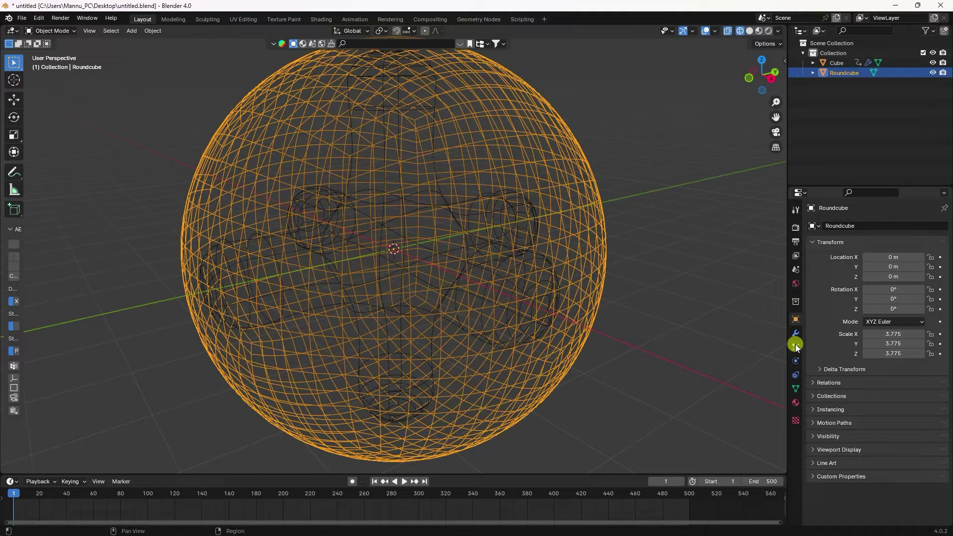
Add Cloth physics to the Roundcube and Collision physics to the Cube, then play
{"action": "left_click", "coordinate": [796, 362]}
{"action": "left_click", "coordinate": [839, 247]}
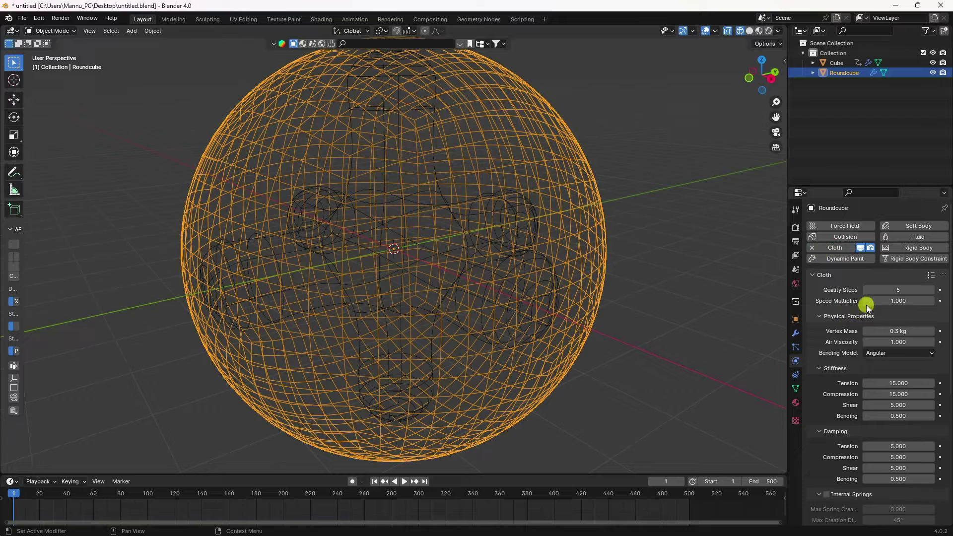
{"action": "left_click", "coordinate": [837, 63]}
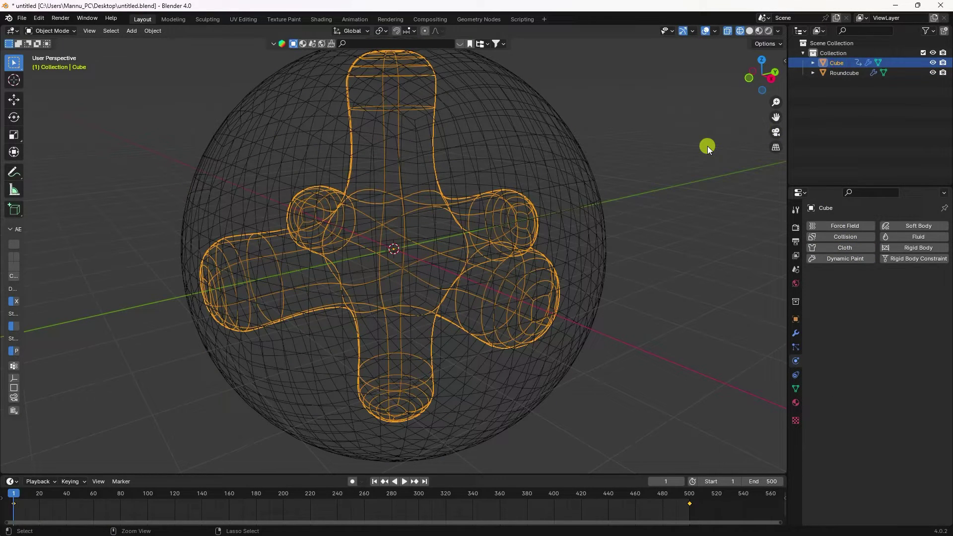
{"action": "key", "text": "ctrl+s"}
{"action": "left_click", "coordinate": [845, 237]}
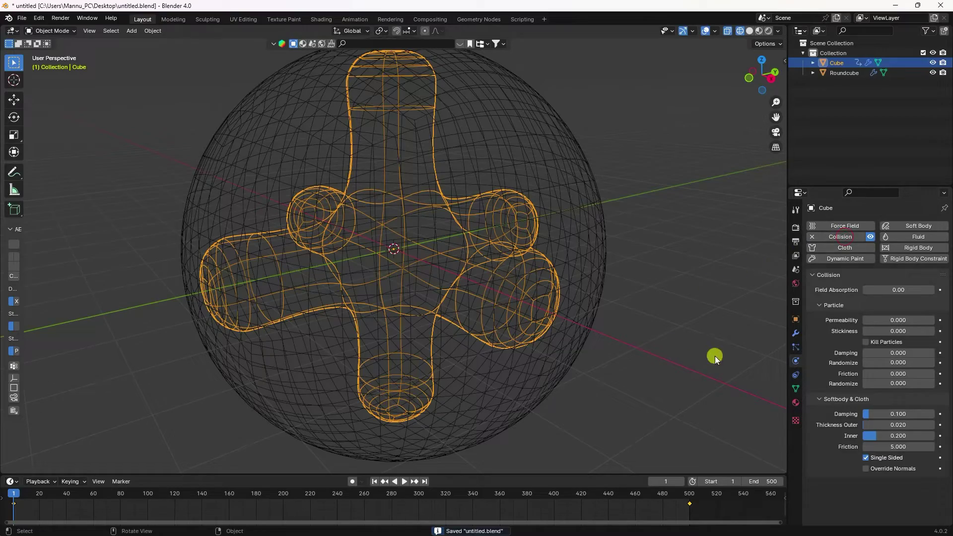
{"action": "left_click", "coordinate": [405, 482]}
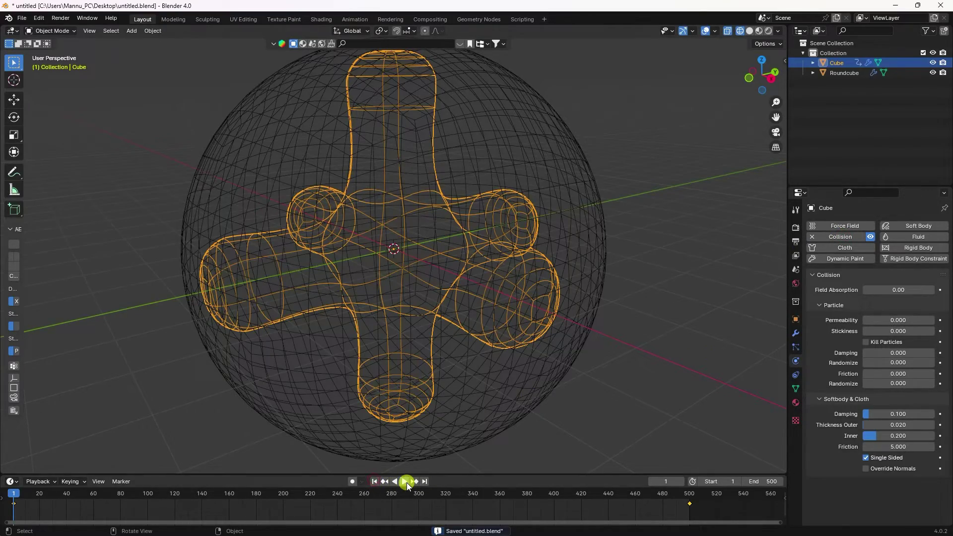
Preview the cloth in solid shading, smooth-shade the Roundcube, and reset to frame 1 in wireframe
{"action": "mouse_move", "coordinate": [428, 217]}
{"action": "middle_mouse_down"}
{"action": "mouse_move", "coordinate": [400, 124]}
{"action": "mouse_move", "coordinate": [386, 232]}
{"action": "mouse_move", "coordinate": [366, 285]}
{"action": "mouse_move", "coordinate": [406, 312]}
{"action": "mouse_move", "coordinate": [447, 309]}
{"action": "middle_mouse_up"}
{"action": "left_click", "coordinate": [747, 34]}
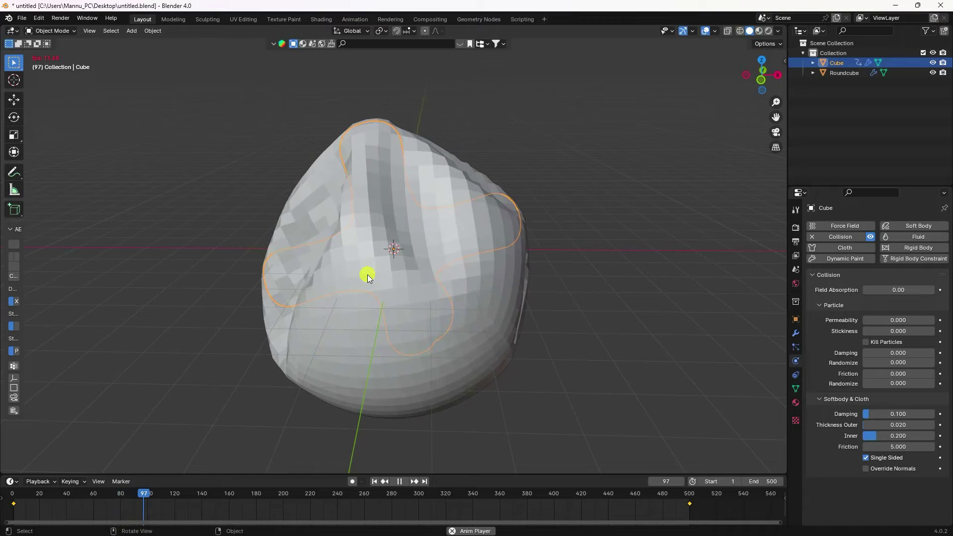
{"action": "left_click", "coordinate": [397, 481]}
{"action": "left_click", "coordinate": [288, 161]}
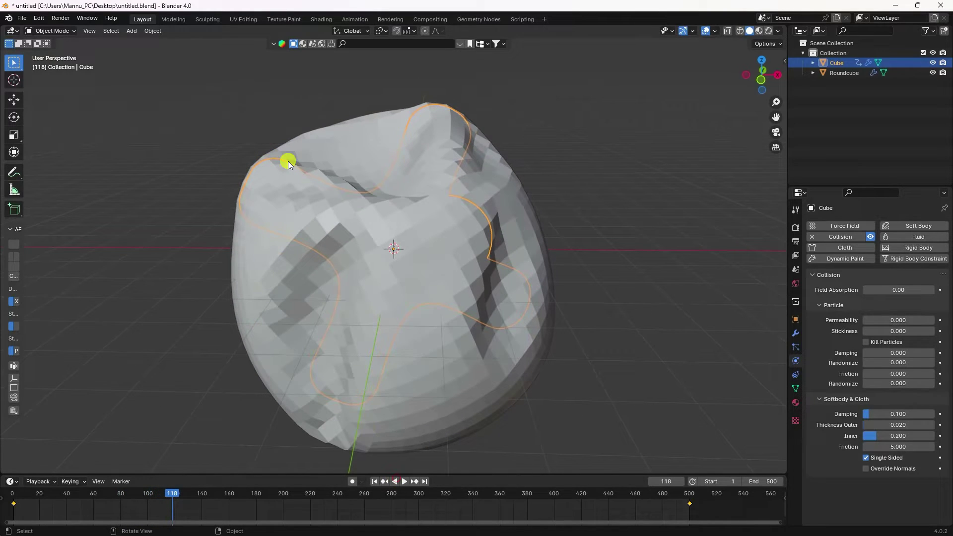
{"action": "right_click", "coordinate": [312, 152]}
{"action": "left_click", "coordinate": [300, 152]}
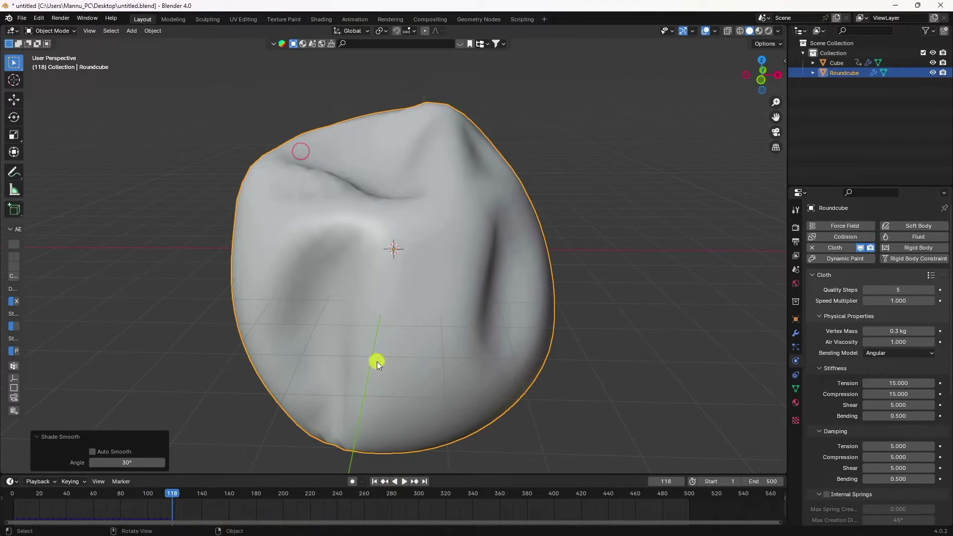
{"action": "left_click", "coordinate": [374, 481]}
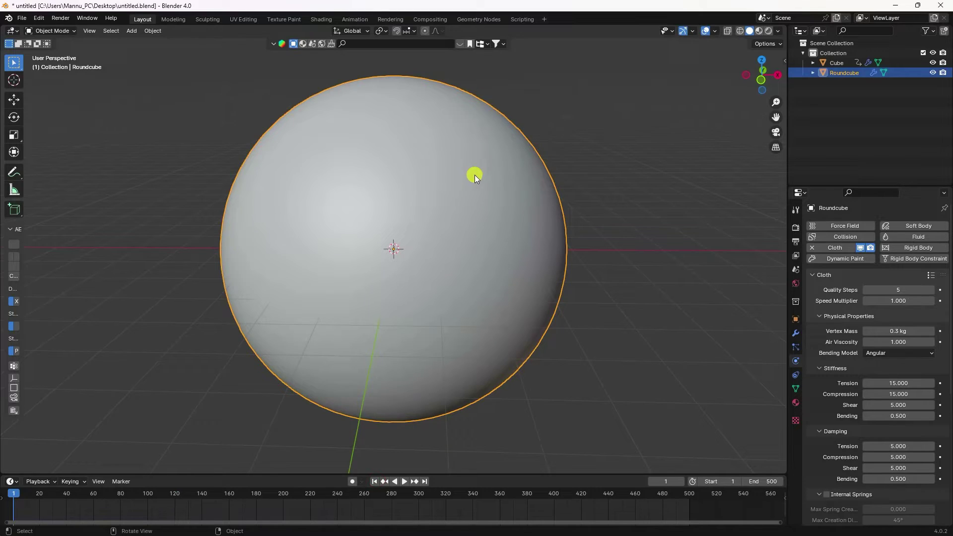
{"action": "left_click", "coordinate": [740, 31]}
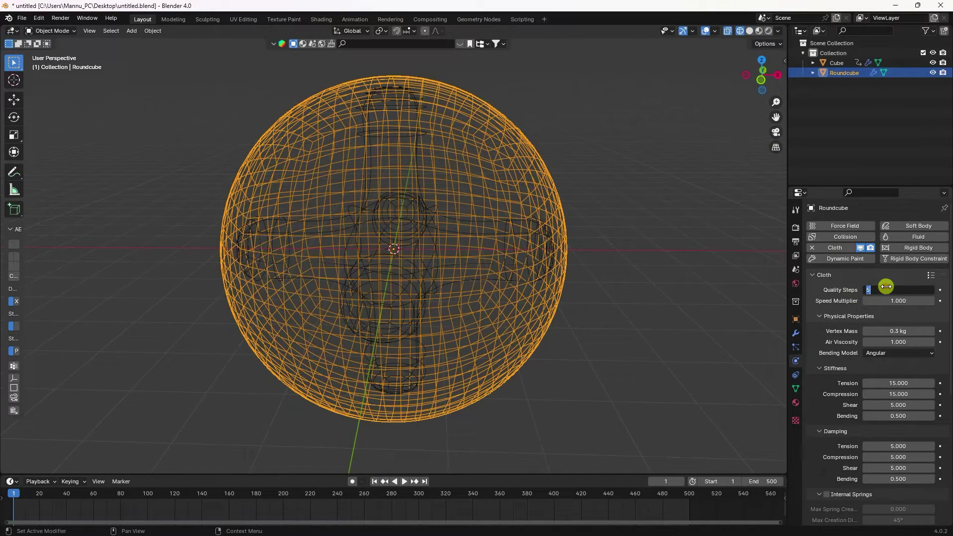
Set cloth Quality Steps 15, Vertex Mass 20 kg, and tension/compression stiffness 5, then save
{"action": "key", "text": "Return"}
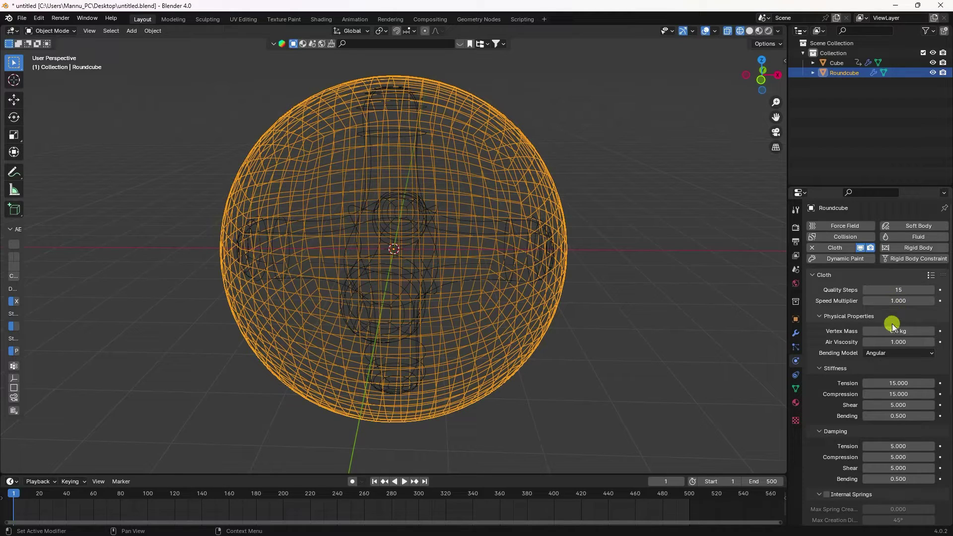
{"action": "left_click", "coordinate": [893, 331]}
{"action": "type", "text": "20"}
{"action": "key", "text": "Return"}
{"action": "scroll", "coordinate": [856, 365], "scroll_direction": "down", "scroll_amount": 4}
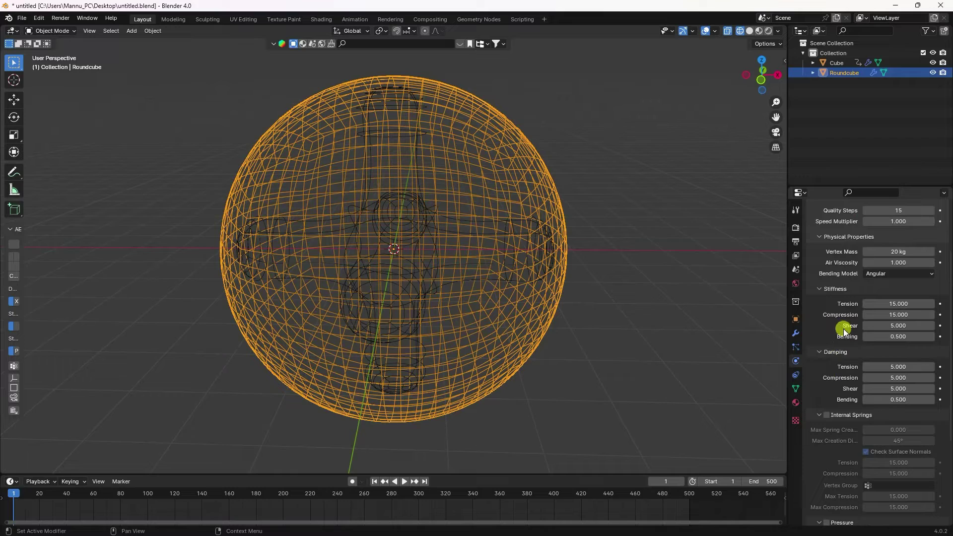
{"action": "left_click", "coordinate": [894, 304]}
{"action": "type", "text": "5"}
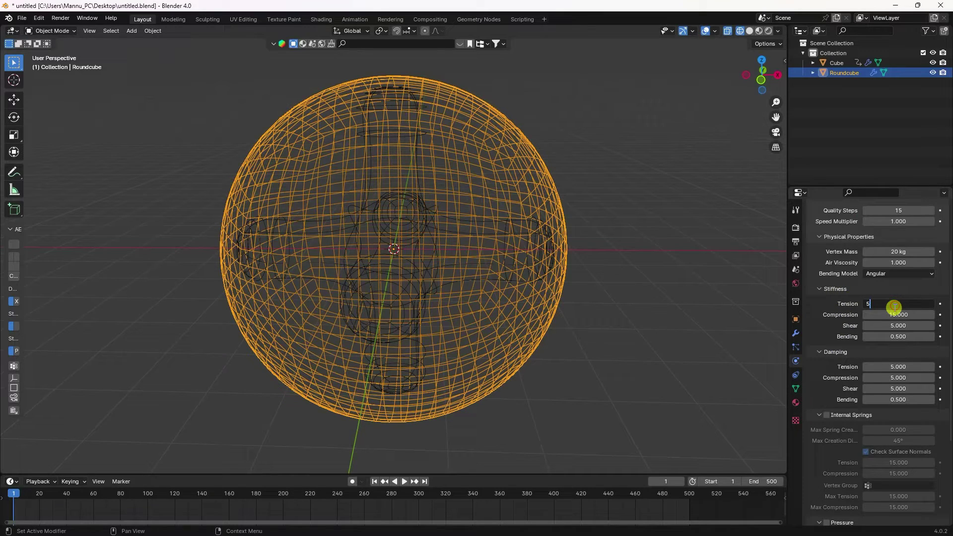
{"action": "key", "text": "Return"}
{"action": "left_click", "coordinate": [892, 315]}
{"action": "type", "text": "5"}
{"action": "key", "text": "Return"}
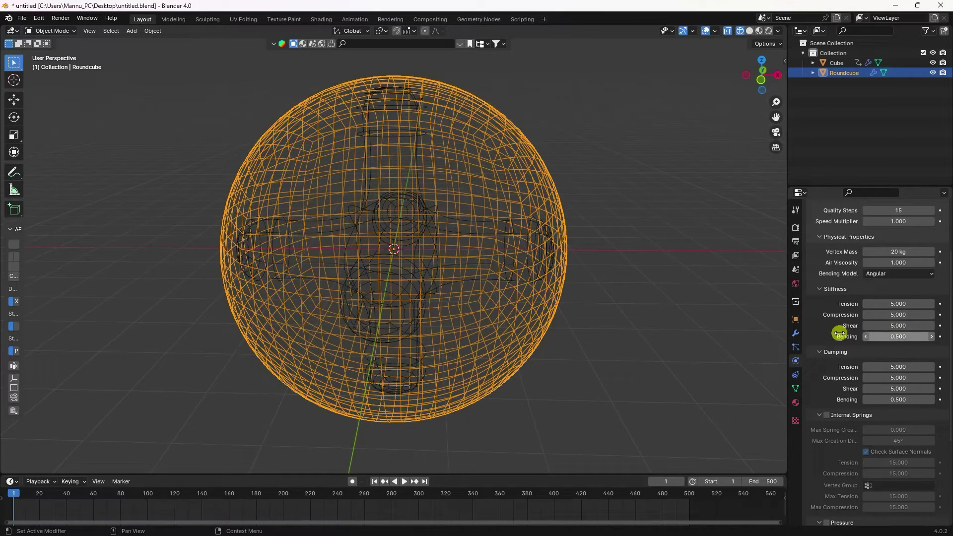
{"action": "key", "text": "ctrl+s"}
Set the cloth's tension, compression and shear damping all to 0
{"action": "left_click", "coordinate": [897, 367]}
{"action": "type", "text": "0"}
{"action": "key", "text": "Return"}
{"action": "left_click", "coordinate": [897, 377]}
{"action": "type", "text": "0"}
{"action": "key", "text": "Return"}
{"action": "left_click", "coordinate": [895, 389]}
{"action": "type", "text": "0"}
{"action": "key", "text": "Return"}
Set the cloth cache end frame to 500 and save
{"action": "scroll", "coordinate": [832, 381], "scroll_direction": "down", "scroll_amount": 6}
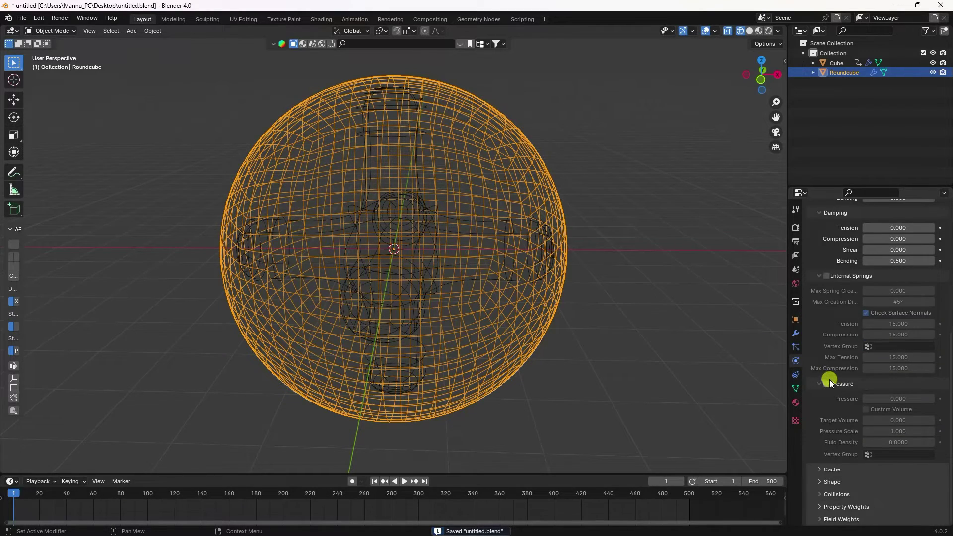
{"action": "left_click", "coordinate": [819, 483]}
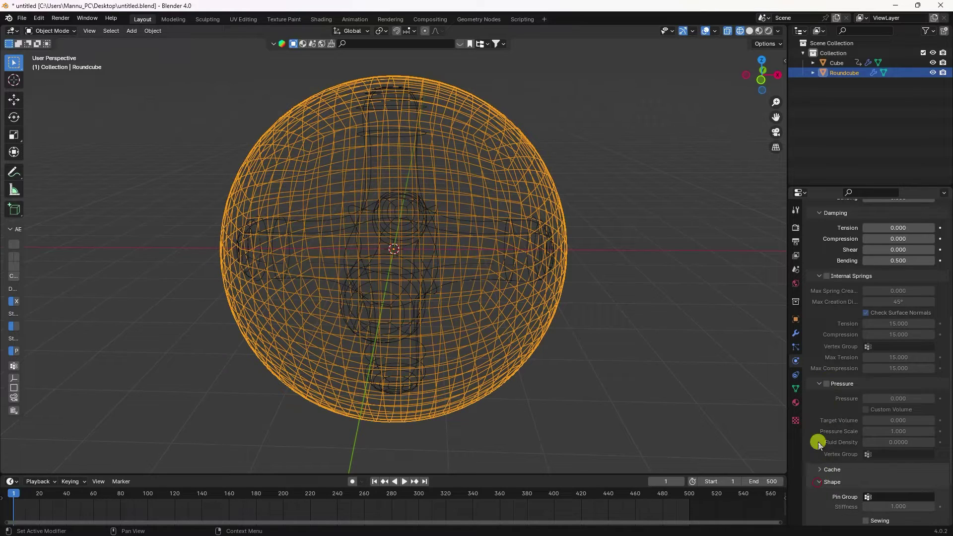
{"action": "scroll", "coordinate": [821, 437], "scroll_direction": "down", "scroll_amount": 4}
{"action": "left_click", "coordinate": [819, 395]}
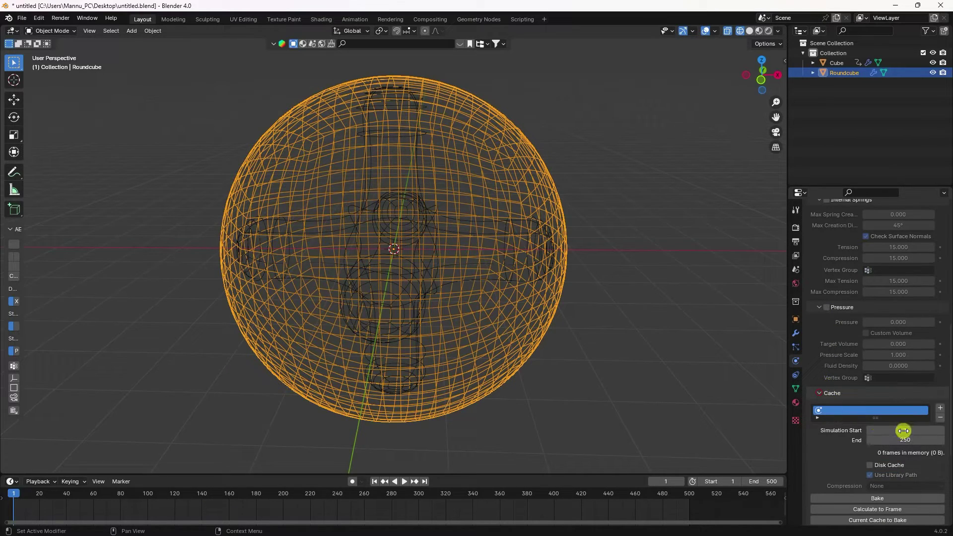
{"action": "key", "text": "Return"}
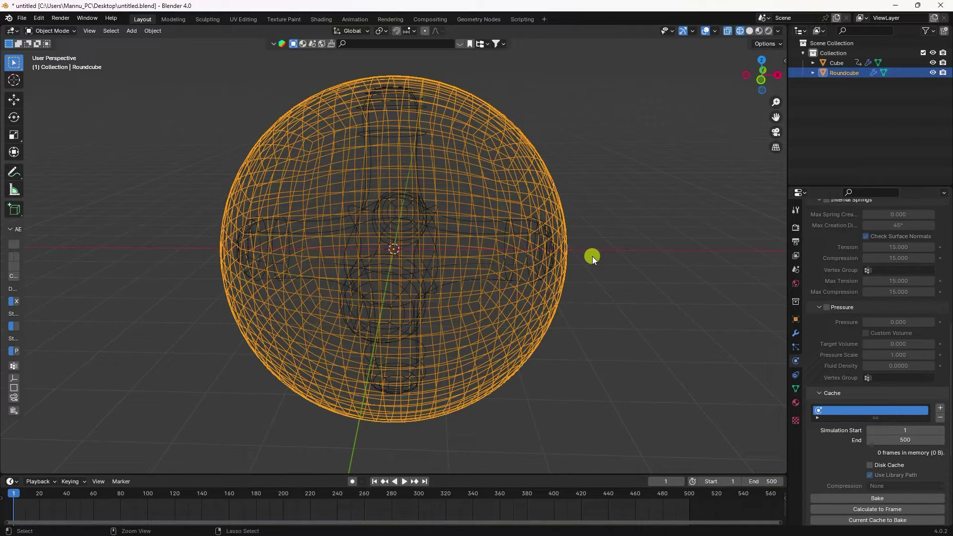
{"action": "key", "text": "ctrl+s"}
Set the cloth's collision quality to 10 and enable self collisions
{"action": "left_click", "coordinate": [819, 396]}
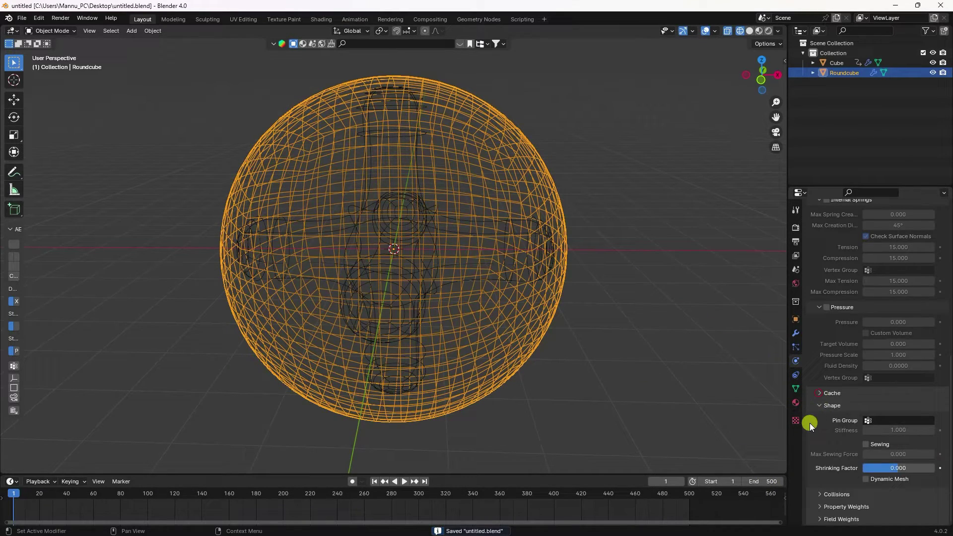
{"action": "left_click", "coordinate": [819, 494]}
{"action": "scroll", "coordinate": [814, 416], "scroll_direction": "down", "scroll_amount": 5}
{"action": "scroll", "coordinate": [814, 415], "scroll_direction": "down", "scroll_amount": 1}
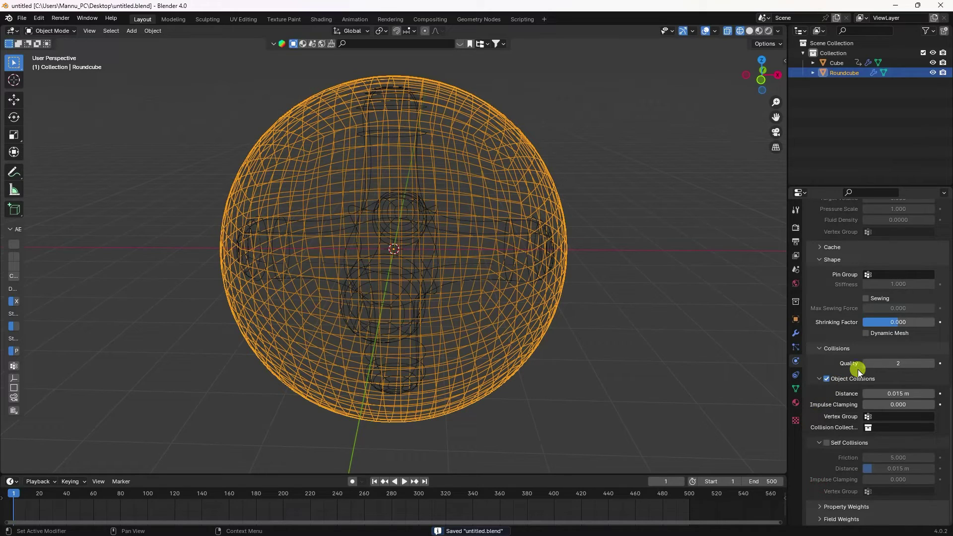
{"action": "left_click", "coordinate": [901, 363]}
{"action": "type", "text": "10"}
{"action": "key", "text": "Return"}
{"action": "left_click", "coordinate": [827, 442]}
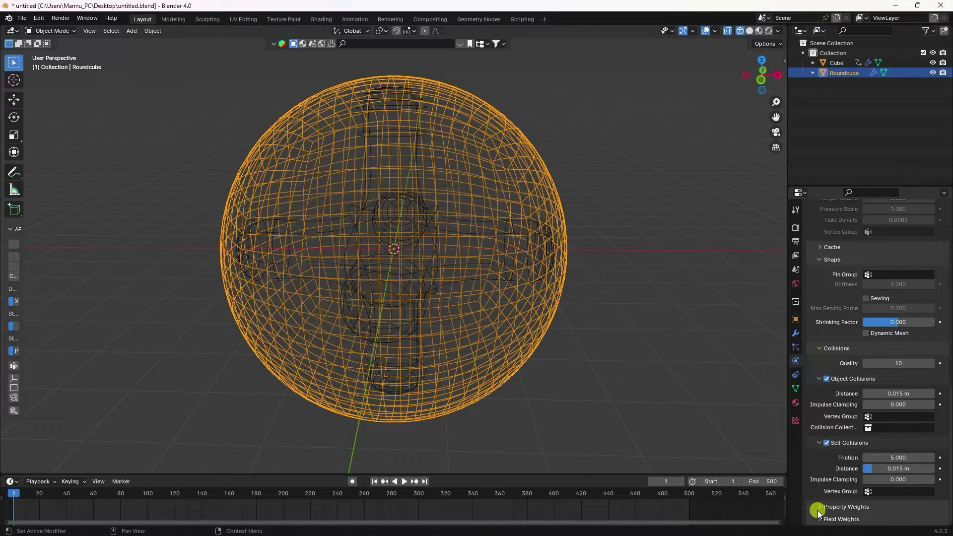
Set the Gravity and Turbulence field weights to 0 and save the file
{"action": "left_click_drag", "start_coordinate": [822, 525], "coordinate": [830, 340]}
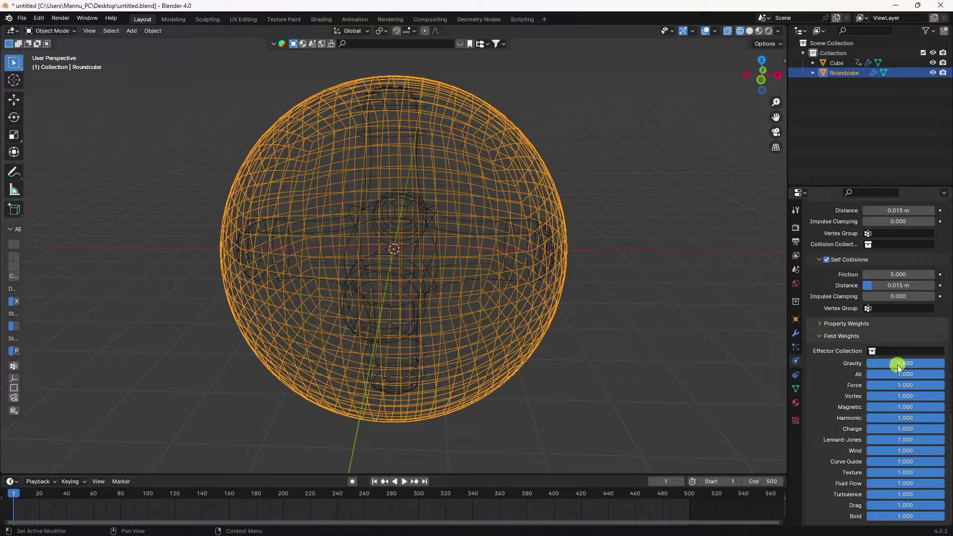
{"action": "left_click_drag", "start_coordinate": [901, 365], "coordinate": [782, 370]}
{"action": "left_click_drag", "start_coordinate": [893, 493], "coordinate": [595, 347]}
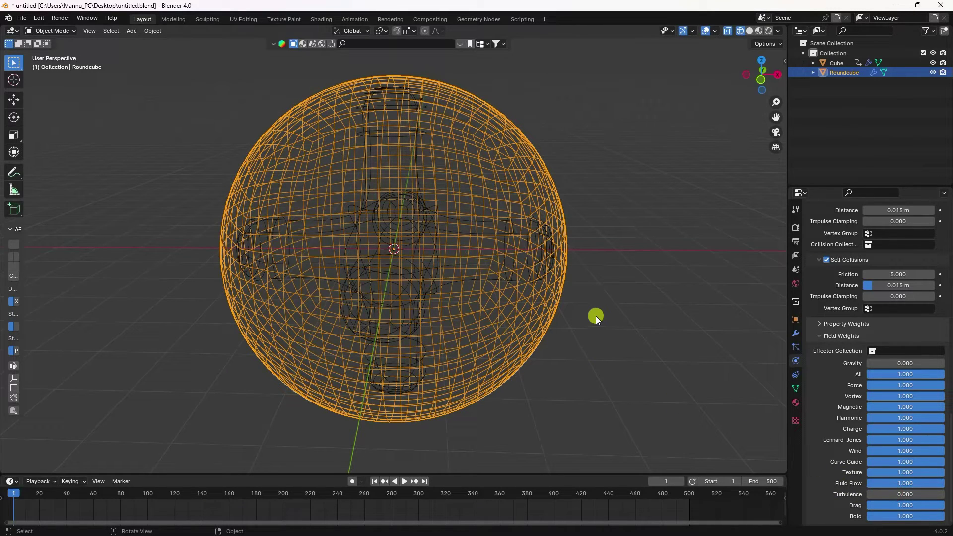
{"action": "key", "text": "ctrl+s"}
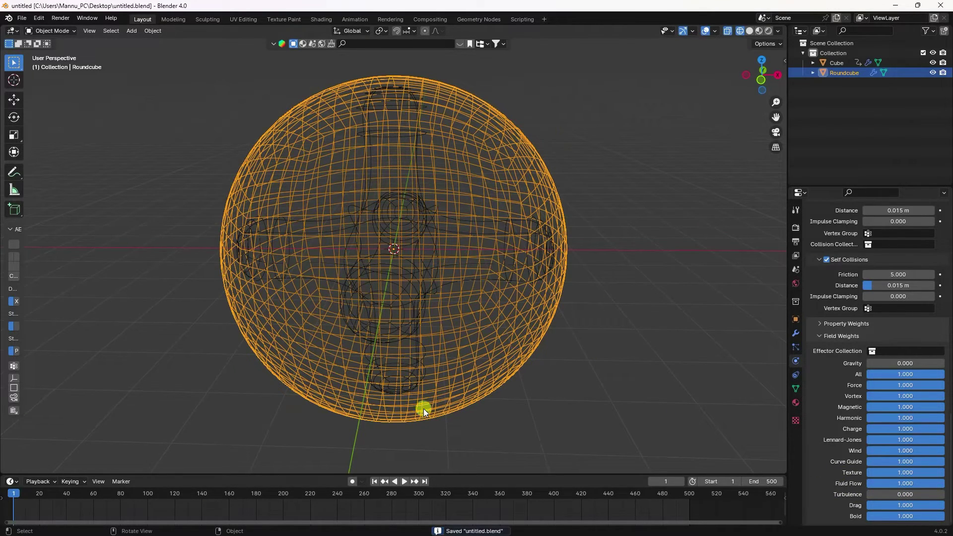
Play the cloth simulation, stop it, rewind to frame 1, and select the Roundcube
{"action": "left_click", "coordinate": [403, 482]}
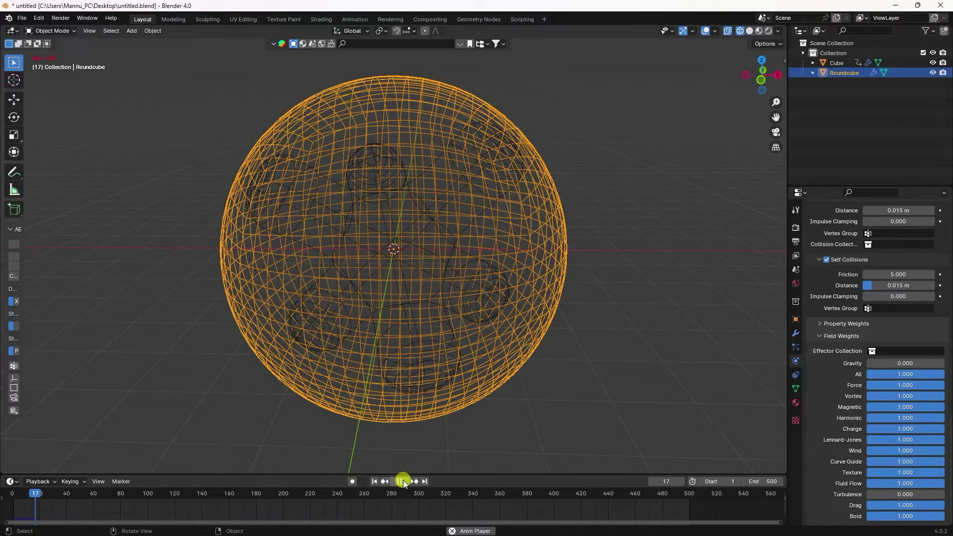
{"action": "left_click", "coordinate": [403, 481]}
{"action": "left_click", "coordinate": [376, 481]}
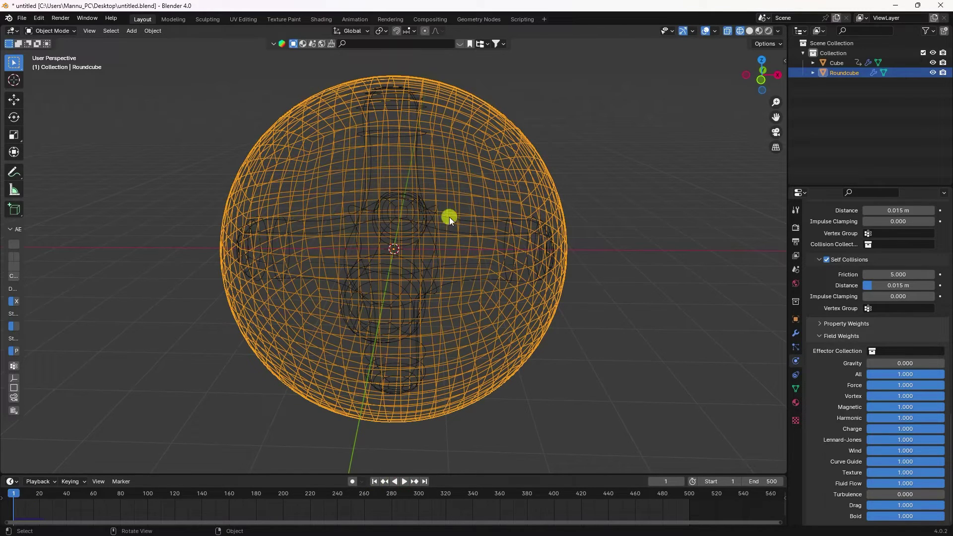
{"action": "left_click", "coordinate": [841, 74]}
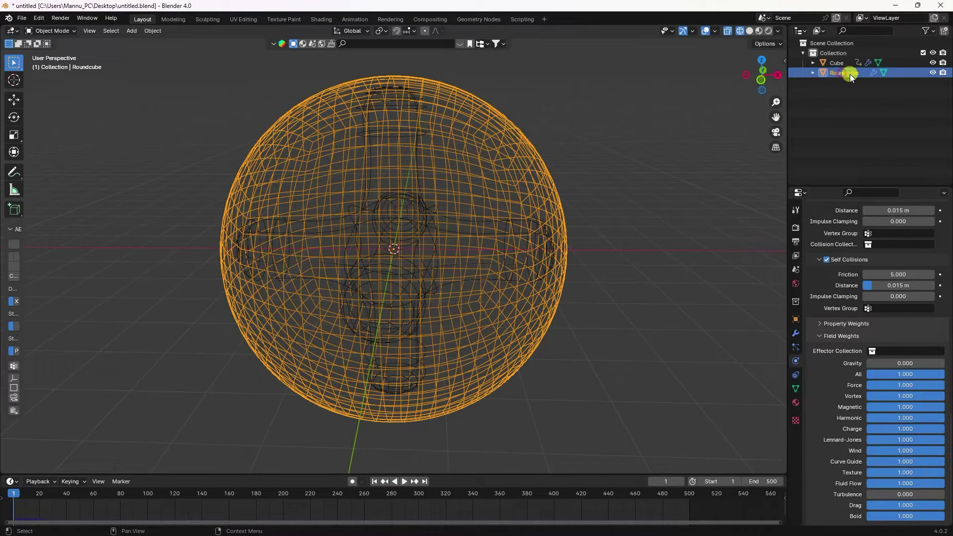
Add a Solidify modifier to the Roundcube with a thickness of -0.04 m
{"action": "left_click", "coordinate": [796, 333]}
{"action": "left_click", "coordinate": [824, 226]}
{"action": "mouse_move", "coordinate": [821, 226]}
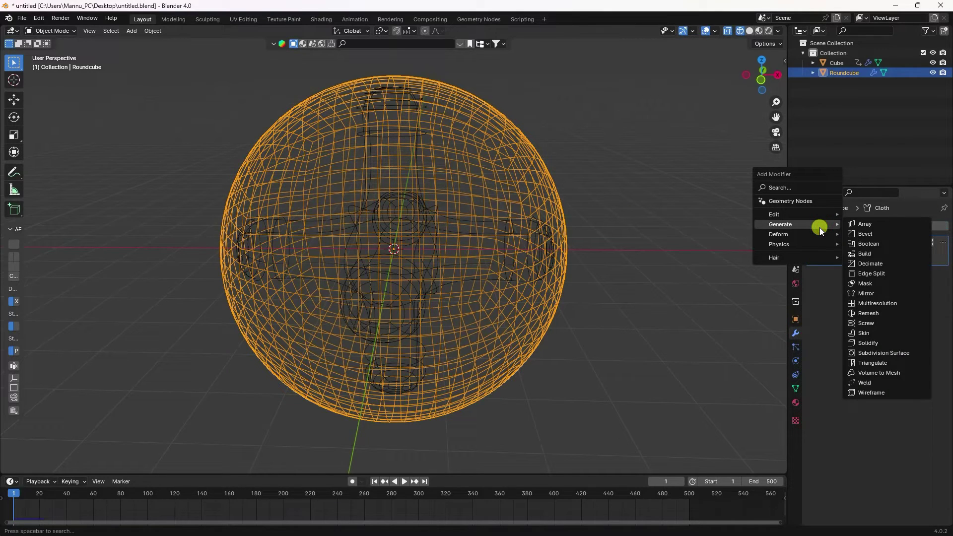
{"action": "left_click", "coordinate": [874, 342]}
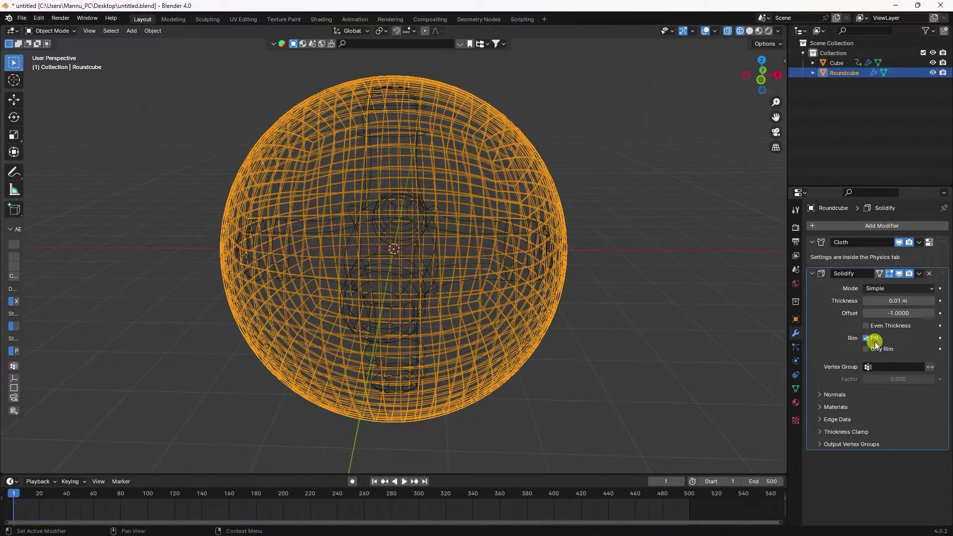
{"action": "left_click", "coordinate": [885, 302]}
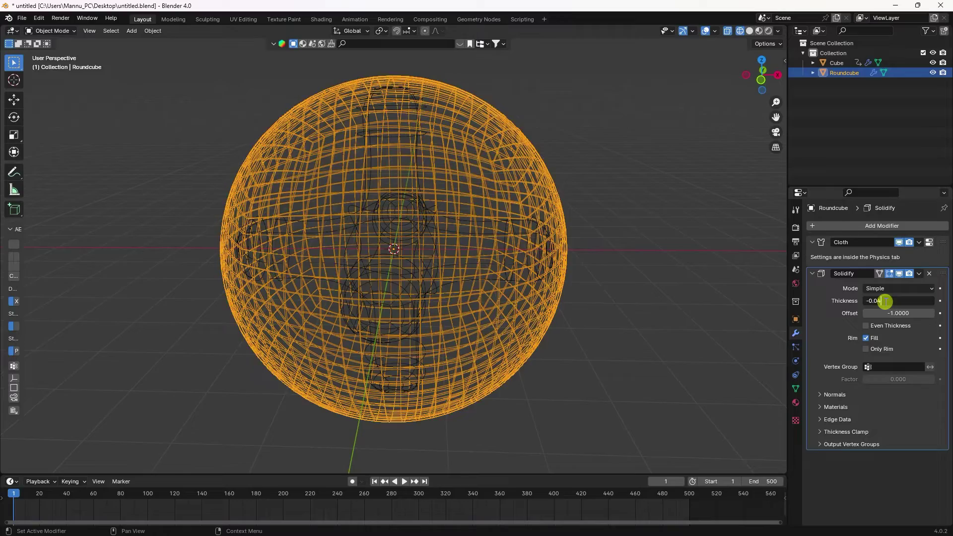
{"action": "type", "text": "-0.04"}
{"action": "key", "text": "Return"}
{"action": "middle_click_drag", "start_coordinate": [554, 156], "coordinate": [511, 173]}
{"action": "scroll", "coordinate": [583, 151], "scroll_direction": "up", "scroll_amount": 3}
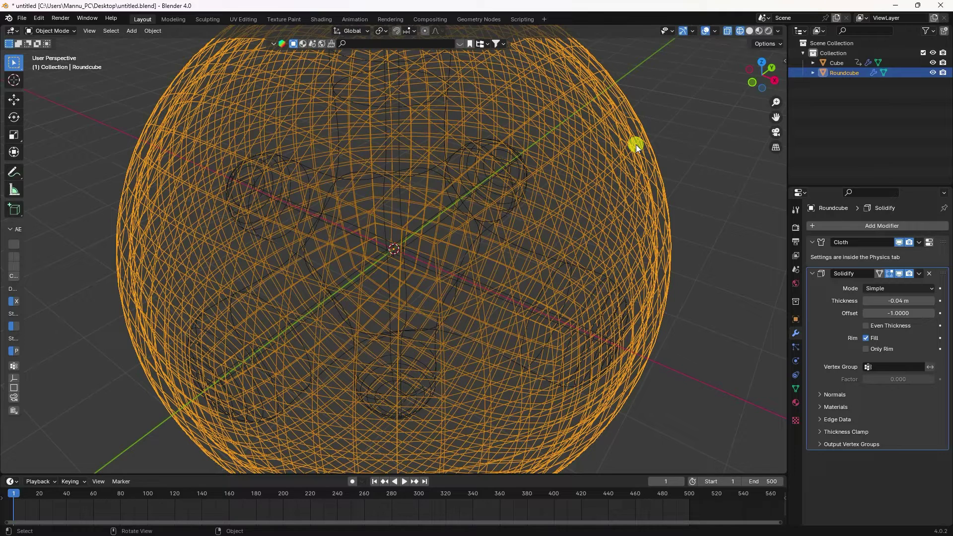
Add a Shrinkwrap modifier to the Roundcube and save the file
{"action": "left_click", "coordinate": [824, 224]}
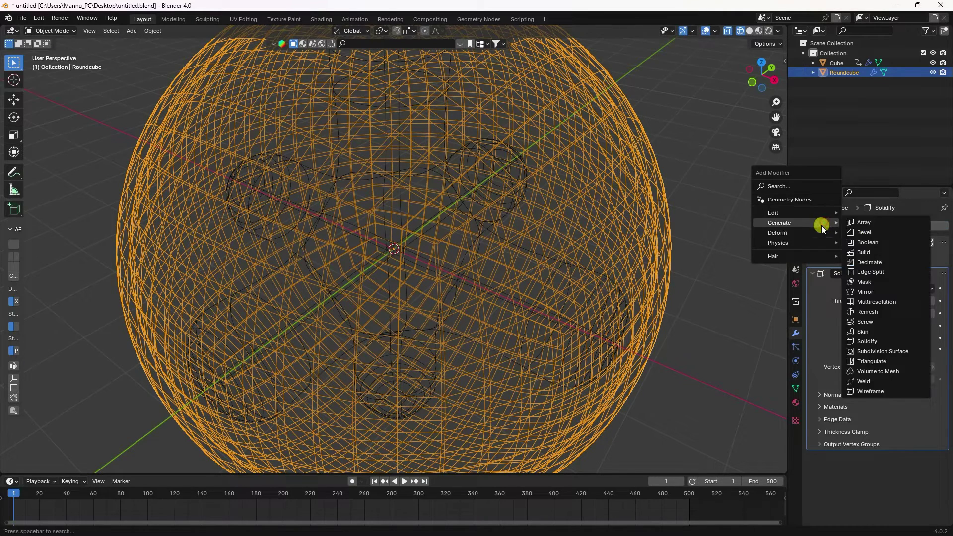
{"action": "mouse_move", "coordinate": [806, 233]}
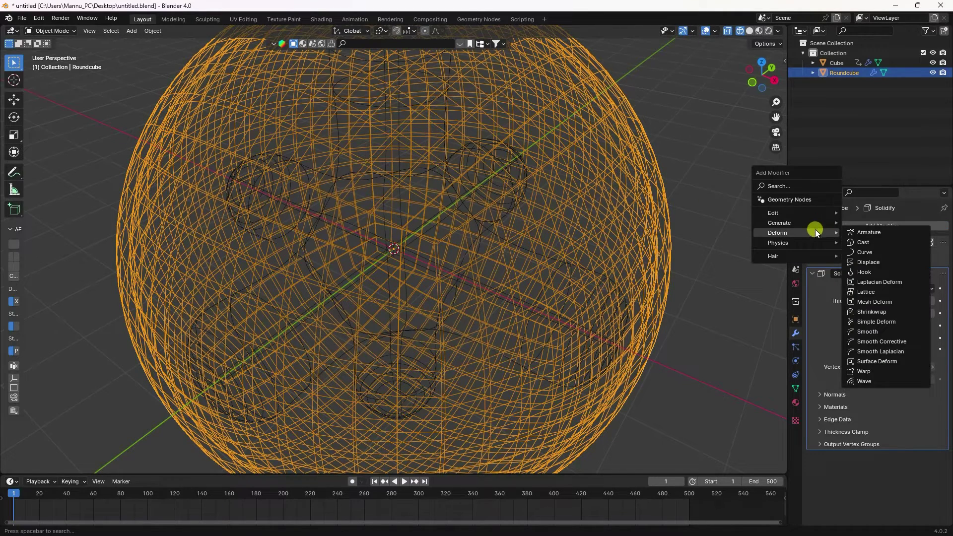
{"action": "left_click", "coordinate": [868, 313]}
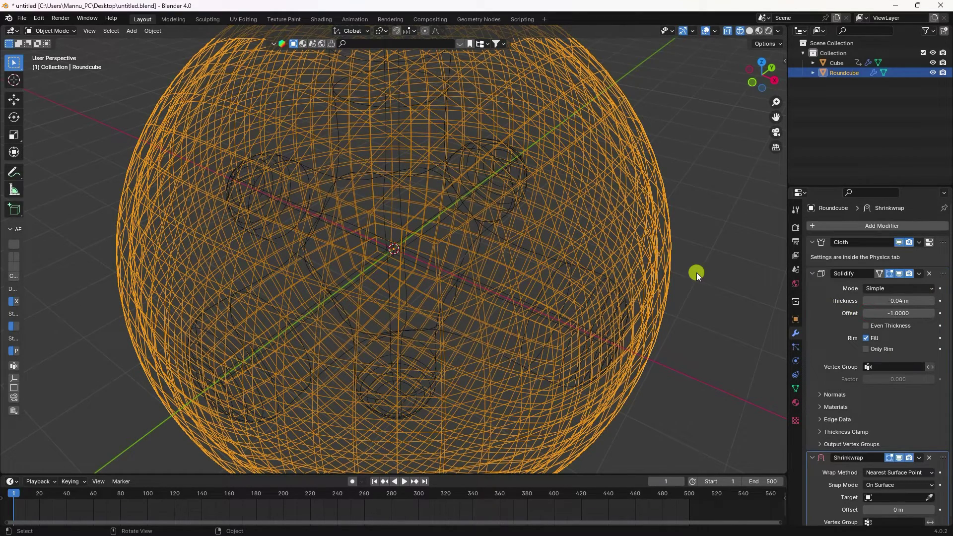
{"action": "key", "text": "ctrl+s"}
Set the Shrinkwrap target to the Cube and view the result in solid shading
{"action": "scroll", "coordinate": [696, 273], "scroll_direction": "down", "scroll_amount": 6}
{"action": "middle_click_drag", "start_coordinate": [692, 278], "coordinate": [665, 321]}
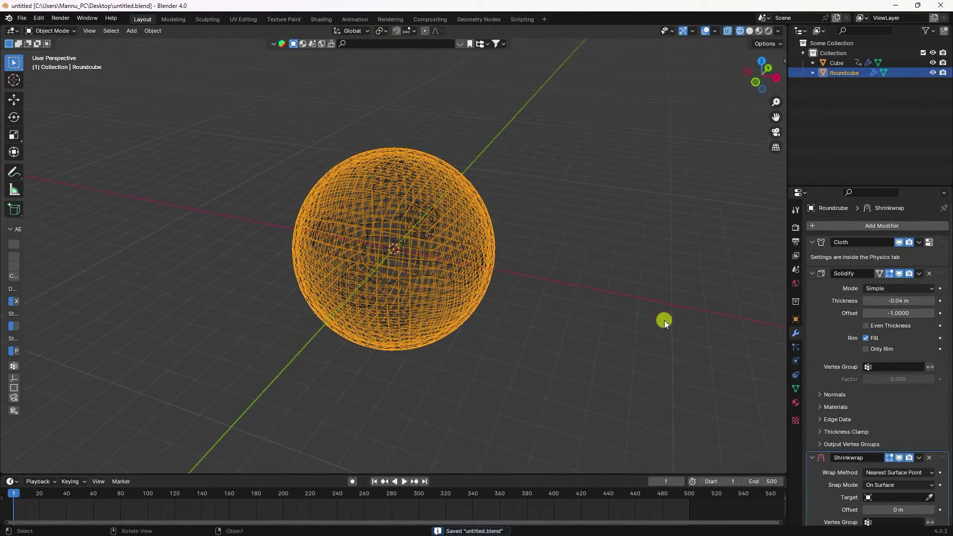
{"action": "left_click", "coordinate": [812, 277]}
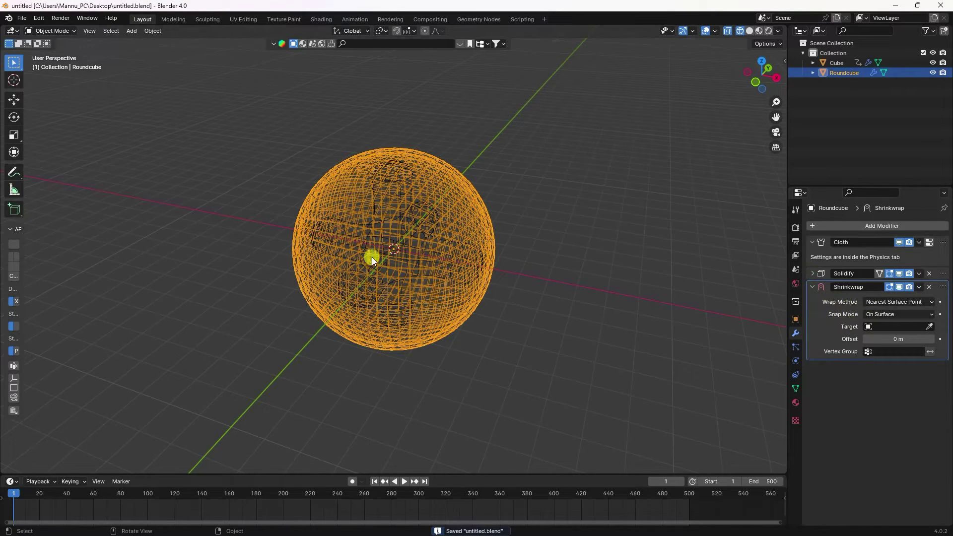
{"action": "scroll", "coordinate": [365, 259], "scroll_direction": "up", "scroll_amount": 2}
{"action": "left_click", "coordinate": [871, 327]}
{"action": "left_click", "coordinate": [850, 341]}
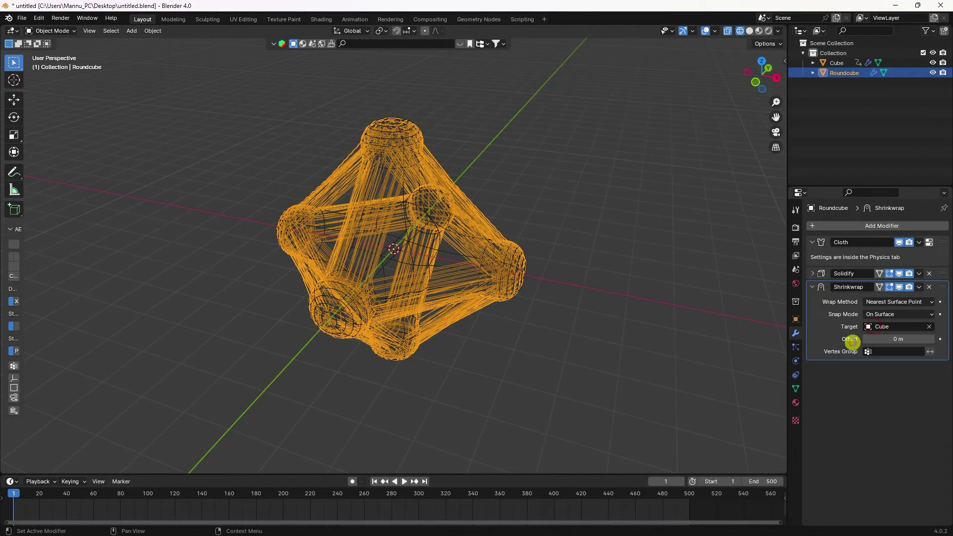
{"action": "scroll", "coordinate": [420, 207], "scroll_direction": "up", "scroll_amount": 1}
{"action": "left_click", "coordinate": [747, 31]}
{"action": "mouse_move", "coordinate": [492, 213]}
{"action": "middle_mouse_down"}
{"action": "mouse_move", "coordinate": [537, 186]}
{"action": "mouse_move", "coordinate": [436, 168]}
{"action": "mouse_move", "coordinate": [390, 222]}
{"action": "mouse_move", "coordinate": [696, 260]}
{"action": "mouse_move", "coordinate": [782, 298]}
{"action": "middle_mouse_up"}
{"action": "scroll", "coordinate": [417, 162], "scroll_direction": "down", "scroll_amount": 2}
{"action": "scroll", "coordinate": [396, 156], "scroll_direction": "up", "scroll_amount": 3}
Set the Shrinkwrap offset to 0.3 m and save the file
{"action": "left_click", "coordinate": [893, 341]}
{"action": "key", "text": "Return"}
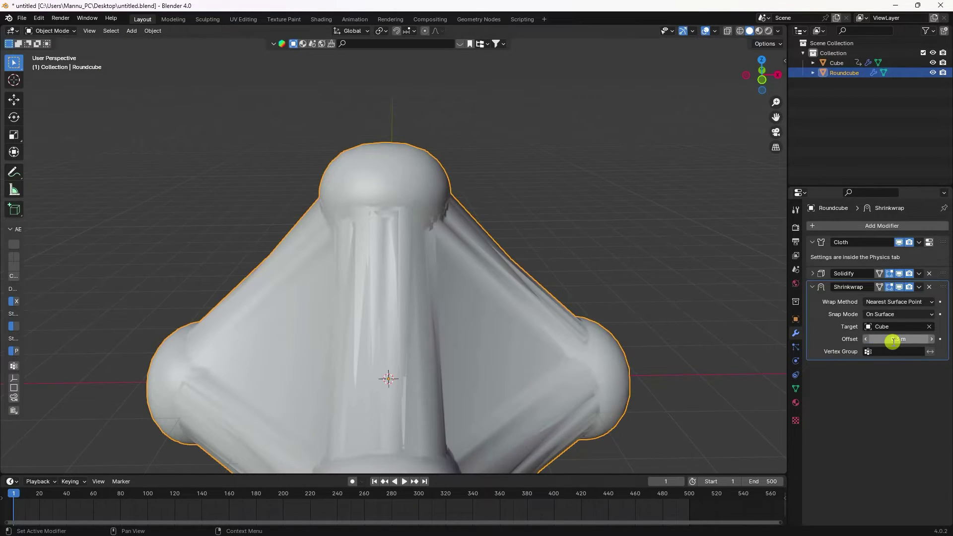
{"action": "scroll", "coordinate": [483, 171], "scroll_direction": "down", "scroll_amount": 3}
{"action": "middle_click_drag", "start_coordinate": [483, 170], "coordinate": [389, 231]}
{"action": "key", "text": "ctrl+s"}
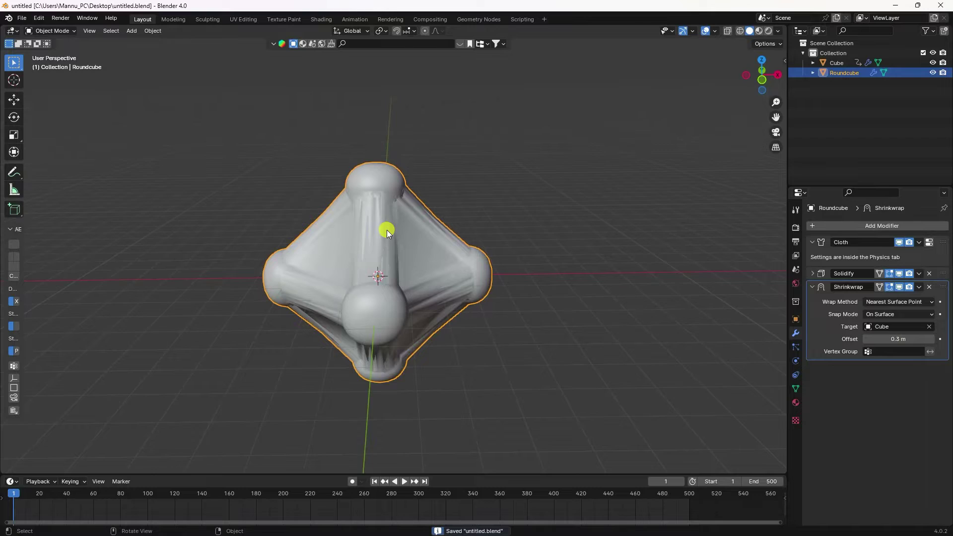
Play the cloth simulation, stop it, and return to frame 1
{"action": "scroll", "coordinate": [386, 231], "scroll_direction": "up", "scroll_amount": 1}
{"action": "left_click", "coordinate": [404, 482]}
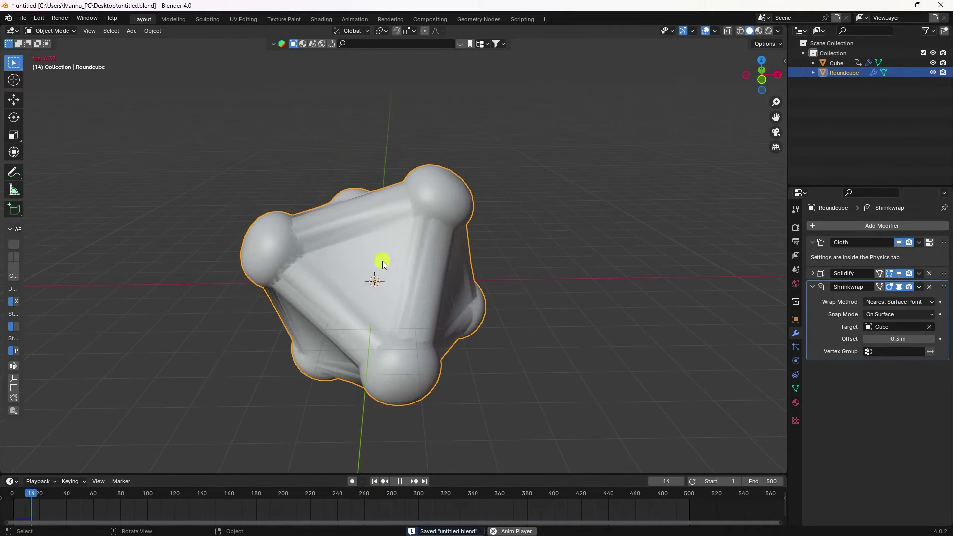
{"action": "left_click", "coordinate": [398, 481]}
{"action": "left_click", "coordinate": [375, 481]}
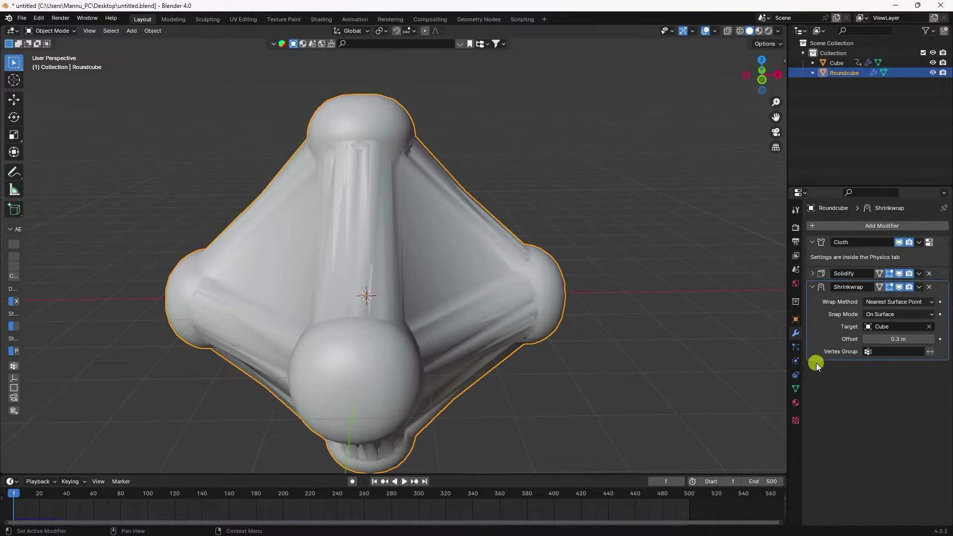
Add a Subdivision Surface modifier at level 3 to the Roundcube and save
{"action": "left_click", "coordinate": [833, 225]}
{"action": "mouse_move", "coordinate": [806, 222]}
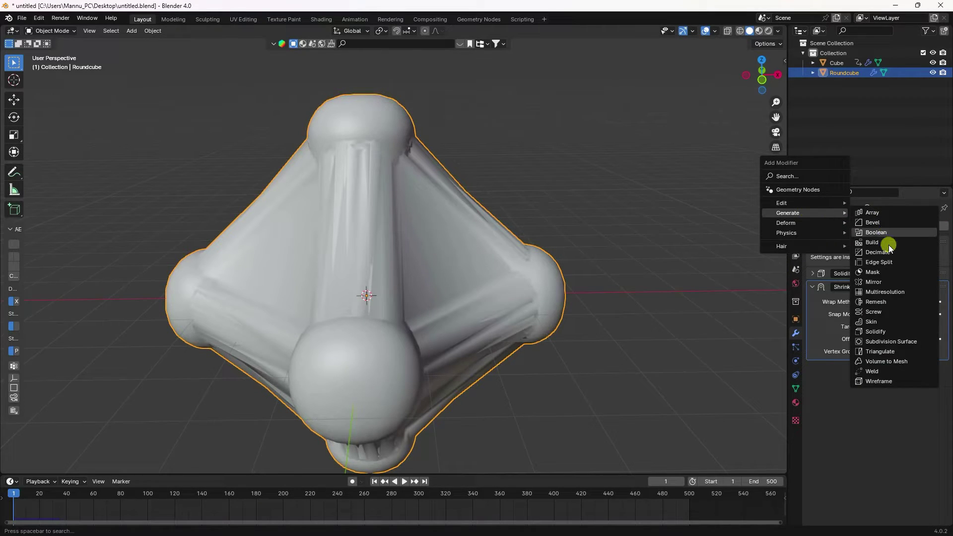
{"action": "left_click", "coordinate": [893, 339]}
{"action": "left_click", "coordinate": [932, 394]}
{"action": "left_click", "coordinate": [932, 395]}
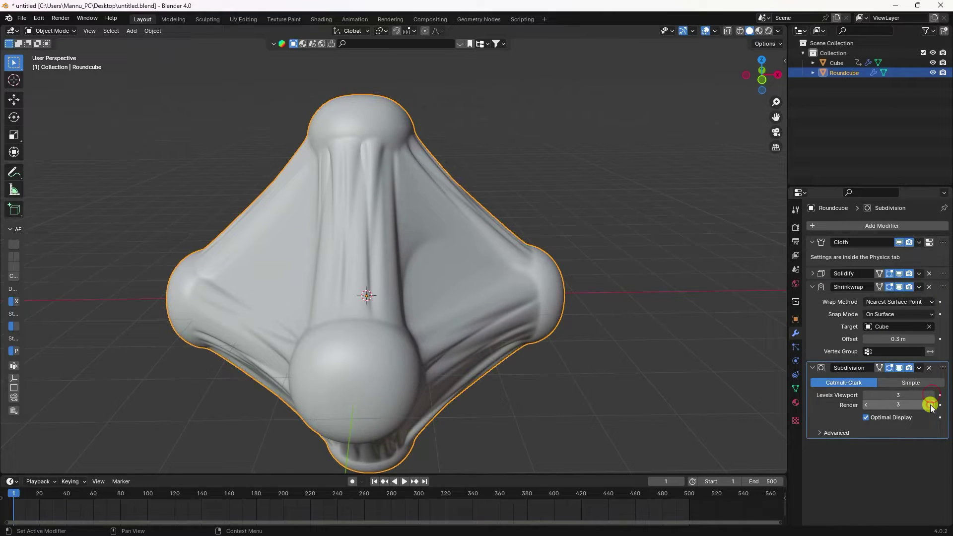
{"action": "key", "text": "ctrl+s"}
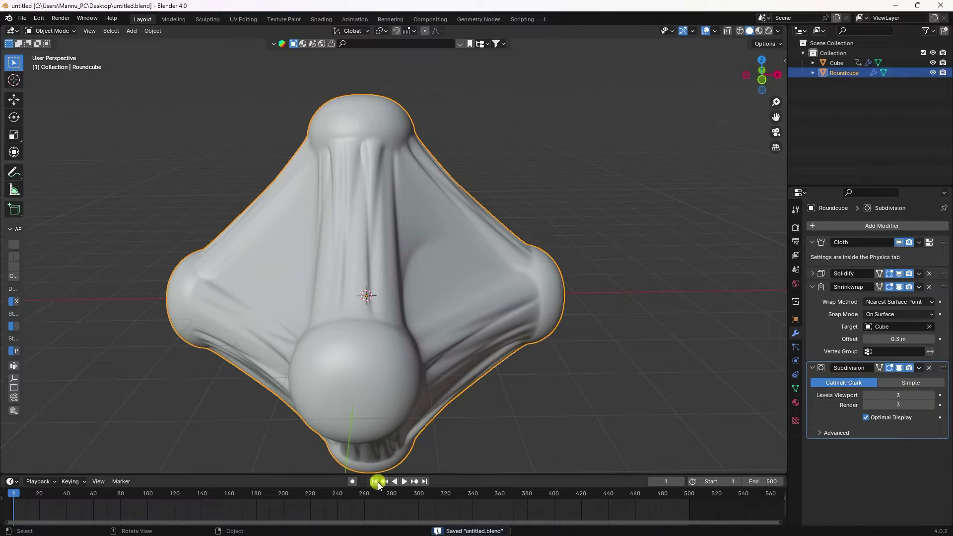
Play the smoothed simulation, rewind to frame 1, and switch to wireframe view
{"action": "left_click", "coordinate": [404, 482]}
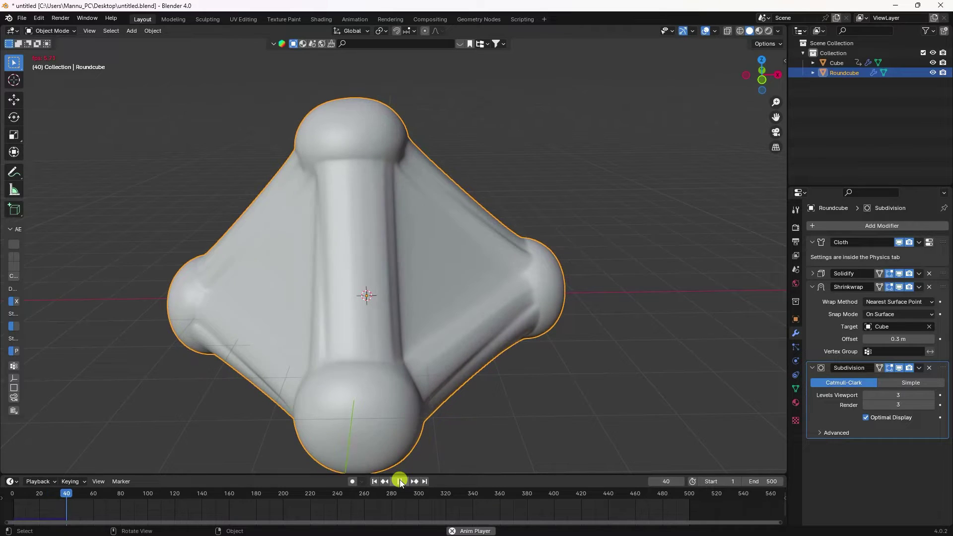
{"action": "left_click", "coordinate": [401, 482]}
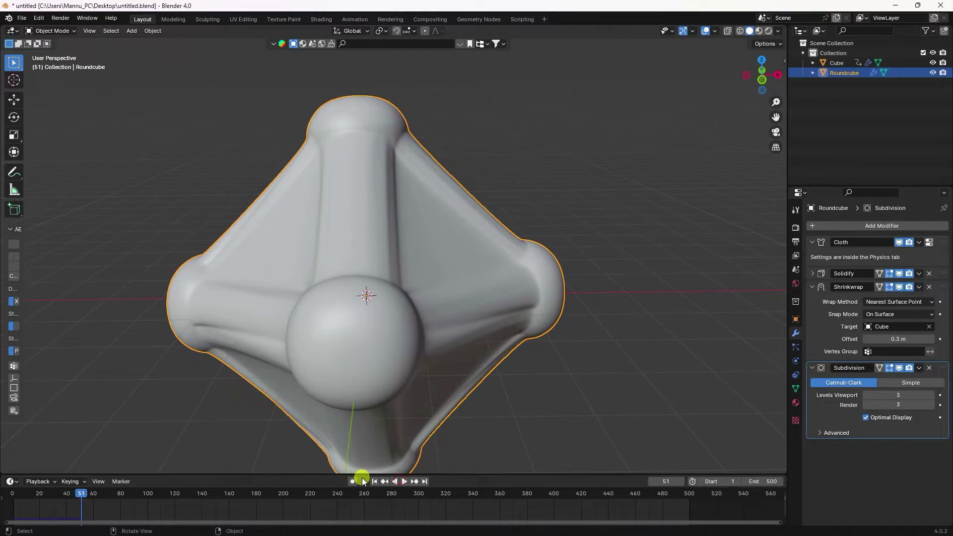
{"action": "left_click", "coordinate": [374, 481]}
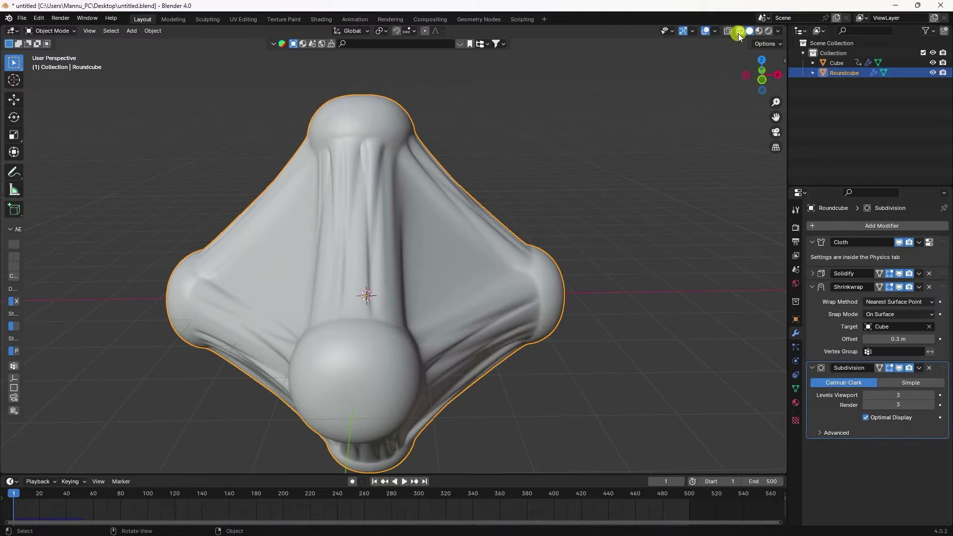
{"action": "left_click", "coordinate": [739, 31]}
Keyframe the Cube's scale of 0.636 at frame 1
{"action": "left_click", "coordinate": [836, 63]}
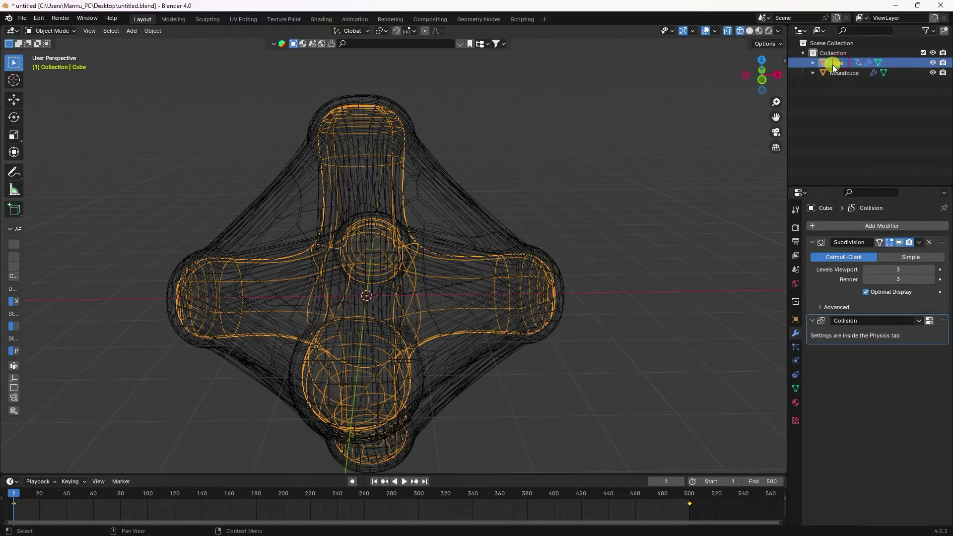
{"action": "scroll", "coordinate": [371, 120], "scroll_direction": "up", "scroll_amount": 2}
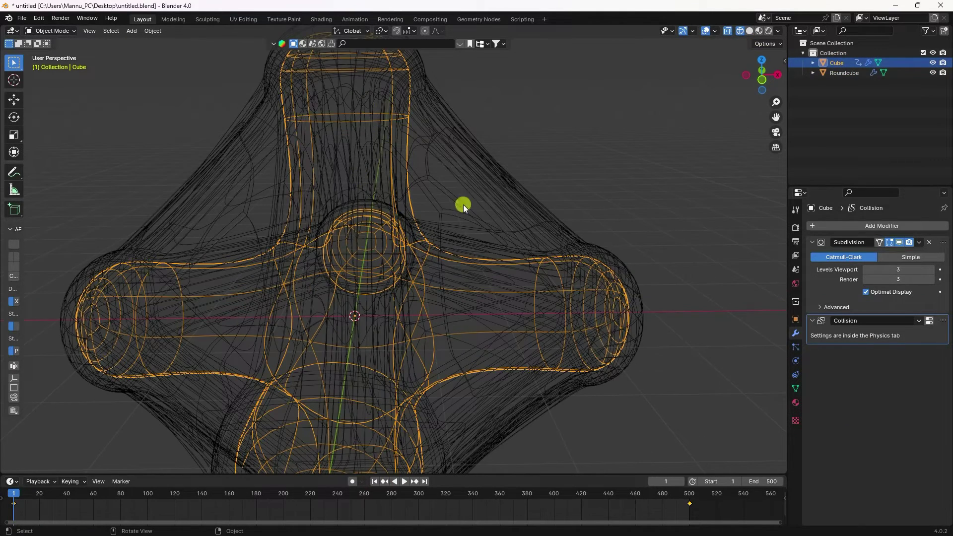
{"action": "scroll", "coordinate": [409, 214], "scroll_direction": "down", "scroll_amount": 3}
{"action": "left_click", "coordinate": [796, 319]}
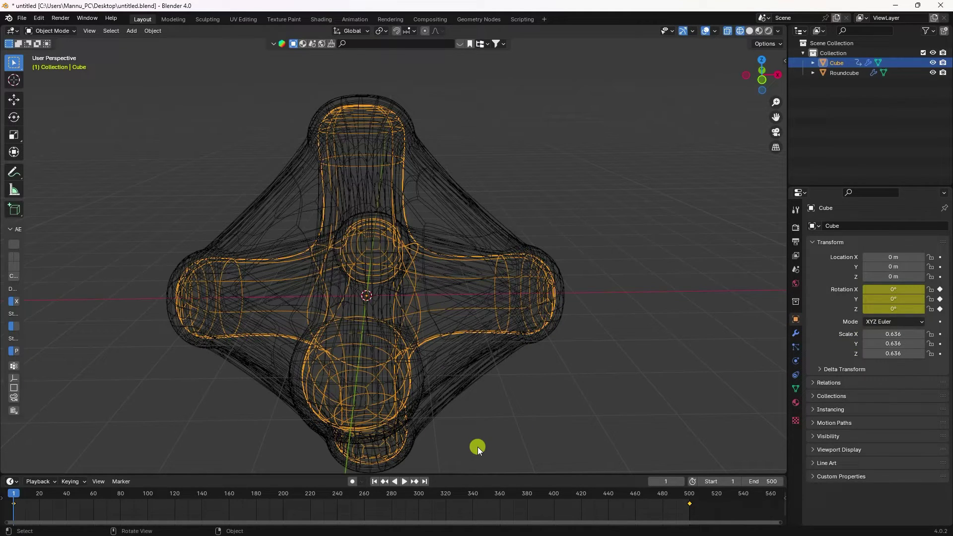
{"action": "left_click", "coordinate": [939, 334]}
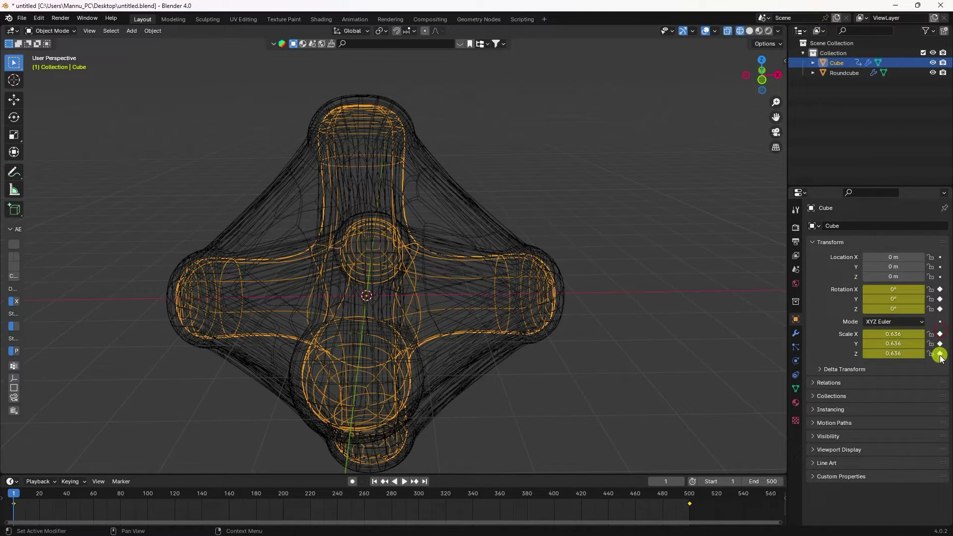
At frame 5, scale the Cube by 1.068 to 0.679 and keyframe it
{"action": "left_click_drag", "start_coordinate": [15, 497], "coordinate": [19, 495]}
{"action": "left_click", "coordinate": [541, 294]}
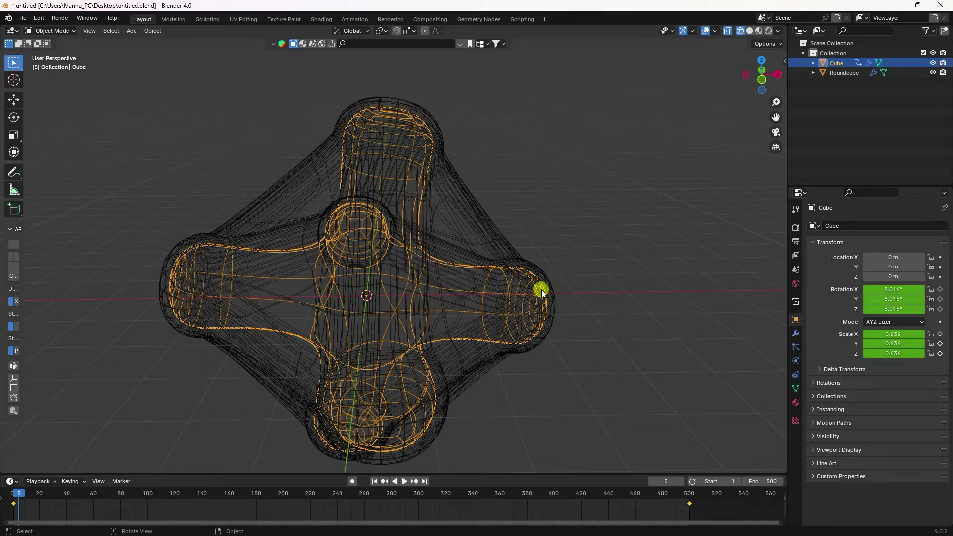
{"action": "key", "text": "s"}
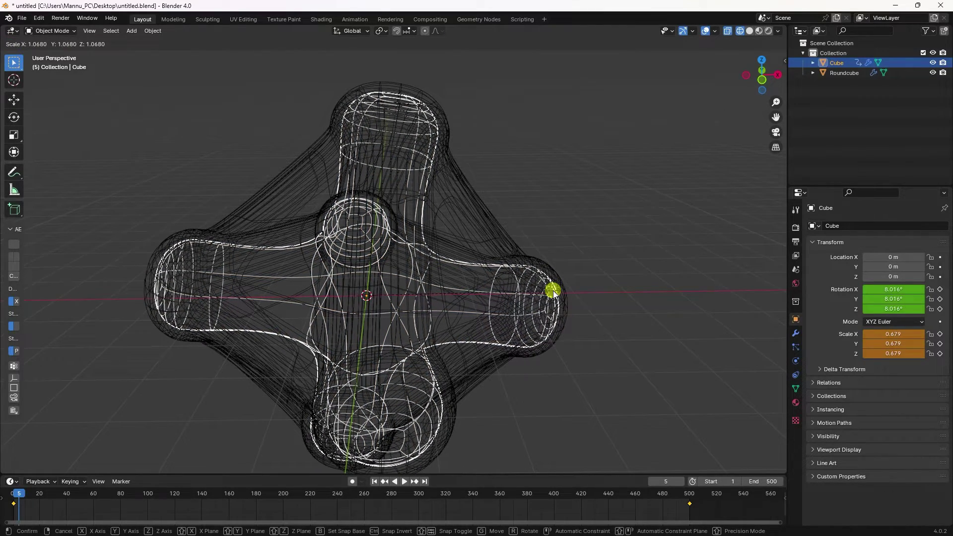
{"action": "left_click", "coordinate": [553, 292]}
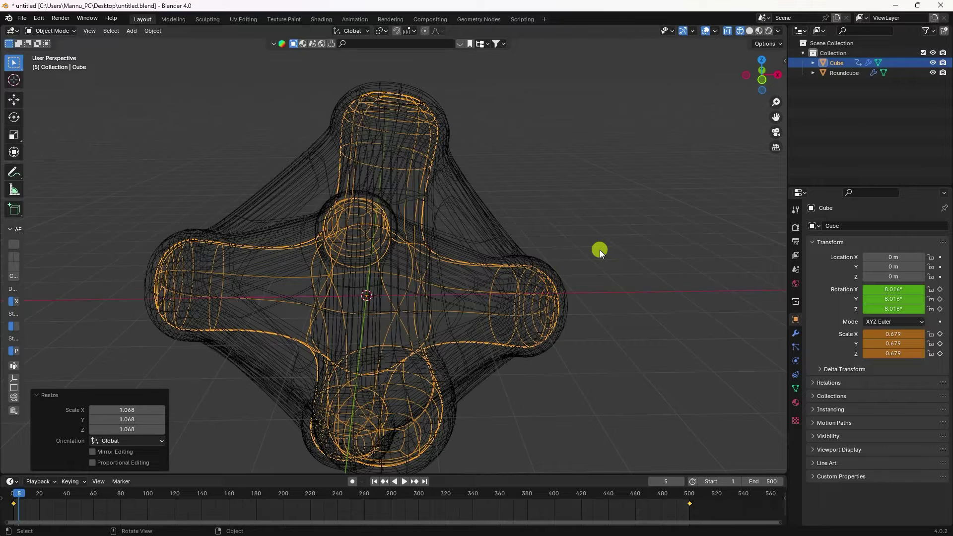
{"action": "left_click", "coordinate": [941, 334]}
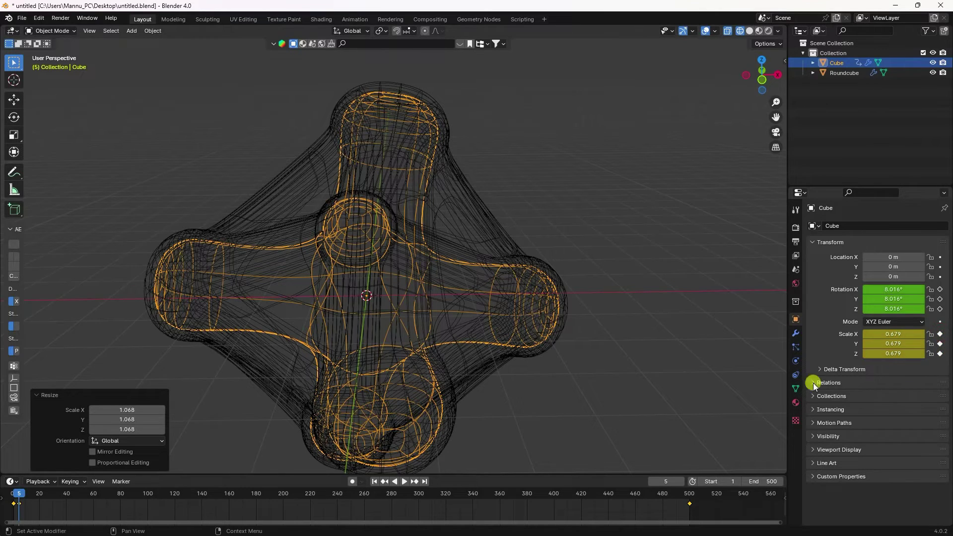
Save, preview the rotation and scale animation, and return to solid shading
{"action": "left_click", "coordinate": [376, 481]}
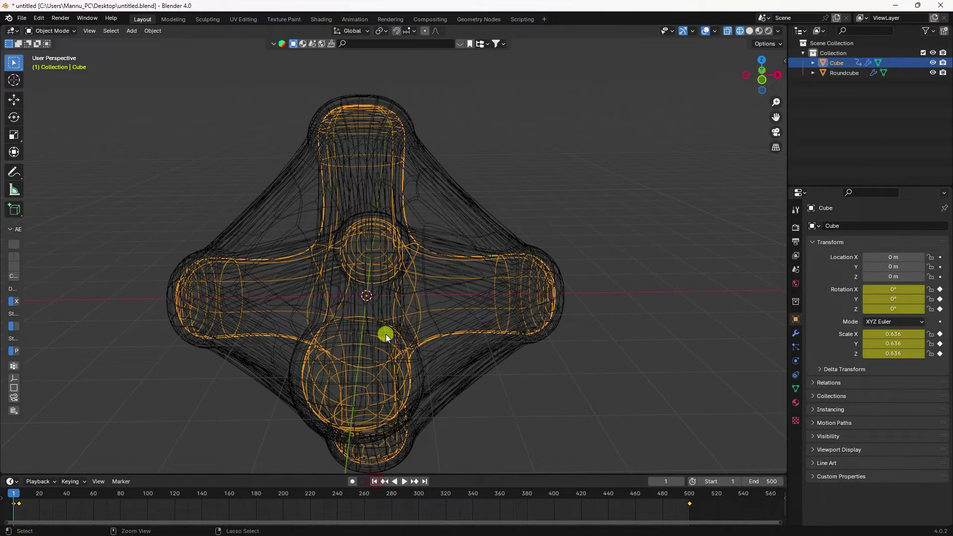
{"action": "key", "text": "ctrl+s"}
{"action": "left_click", "coordinate": [404, 480]}
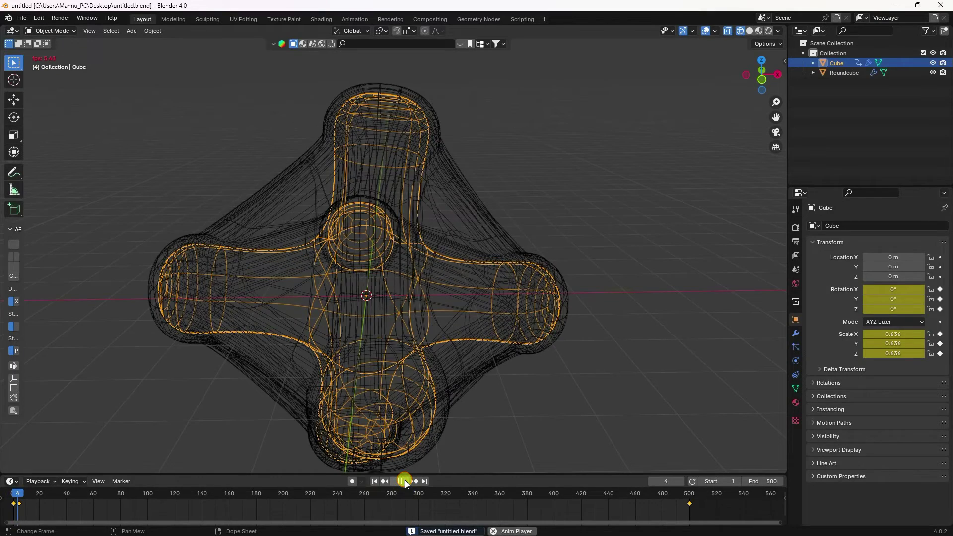
{"action": "left_click", "coordinate": [404, 480]}
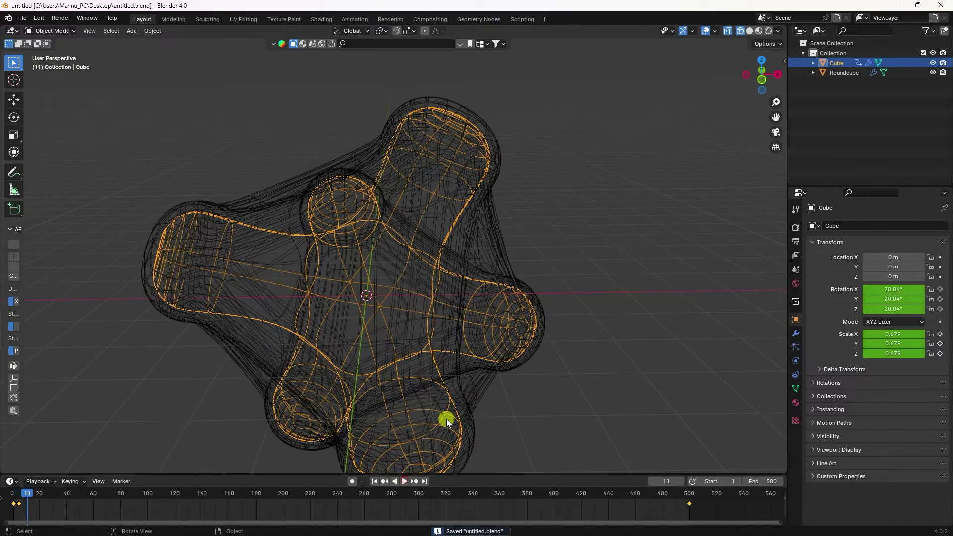
{"action": "left_click", "coordinate": [750, 32]}
Play the animation from frame 1, pause at frame 58, save, and select the Roundcube
{"action": "left_click", "coordinate": [375, 481]}
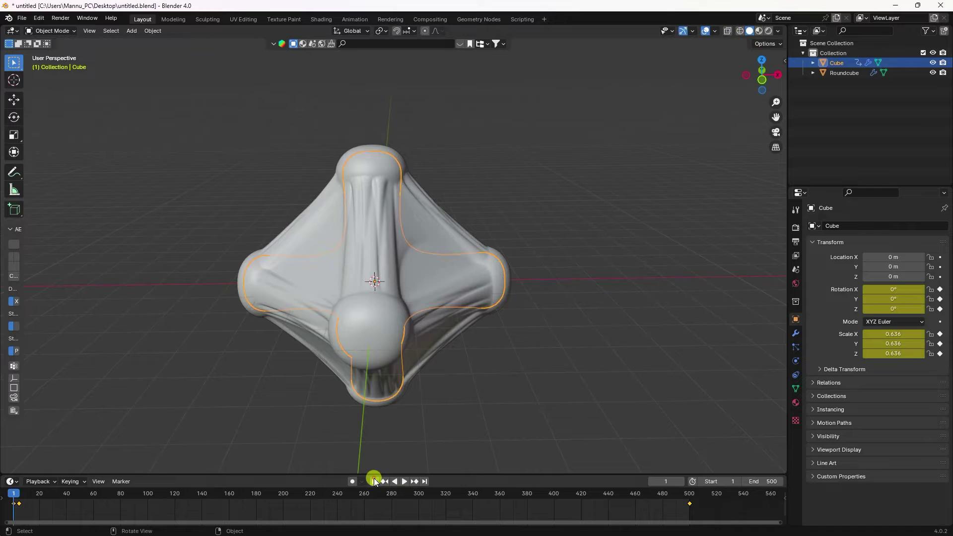
{"action": "left_click", "coordinate": [404, 481]}
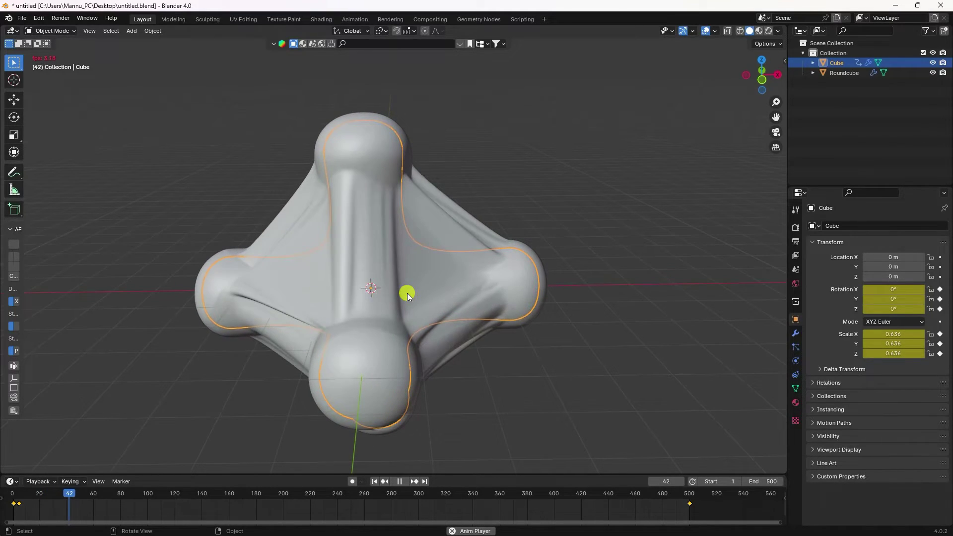
{"action": "left_click", "coordinate": [402, 480]}
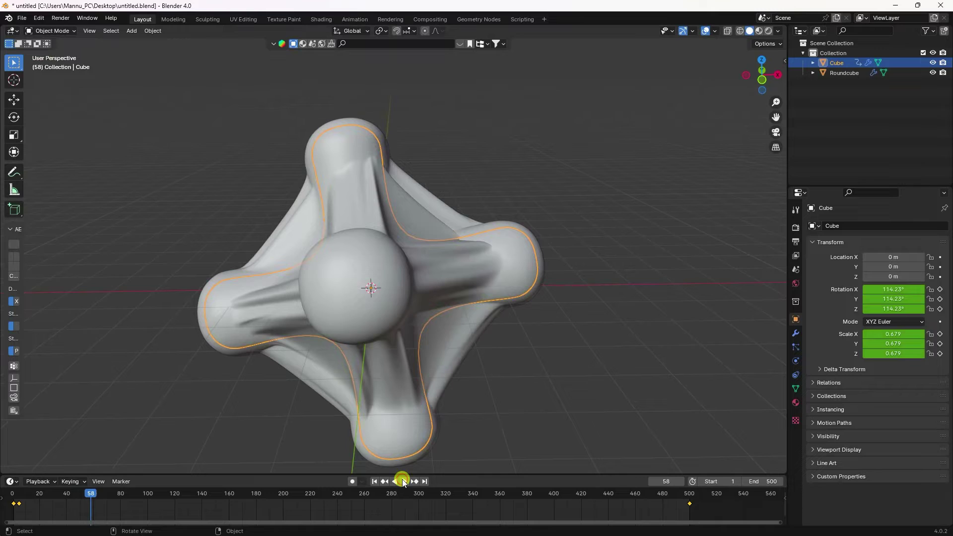
{"action": "key", "text": "ctrl+s"}
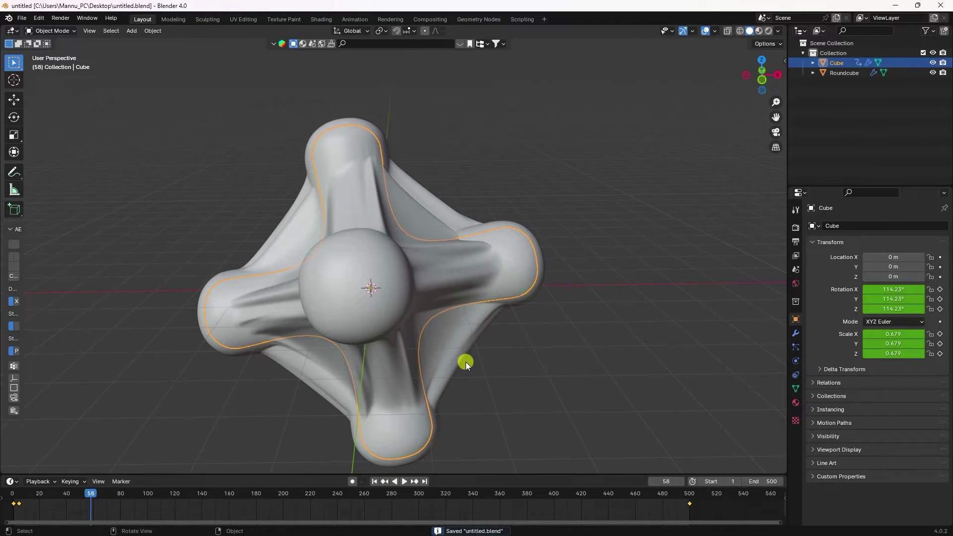
{"action": "left_click", "coordinate": [856, 73]}
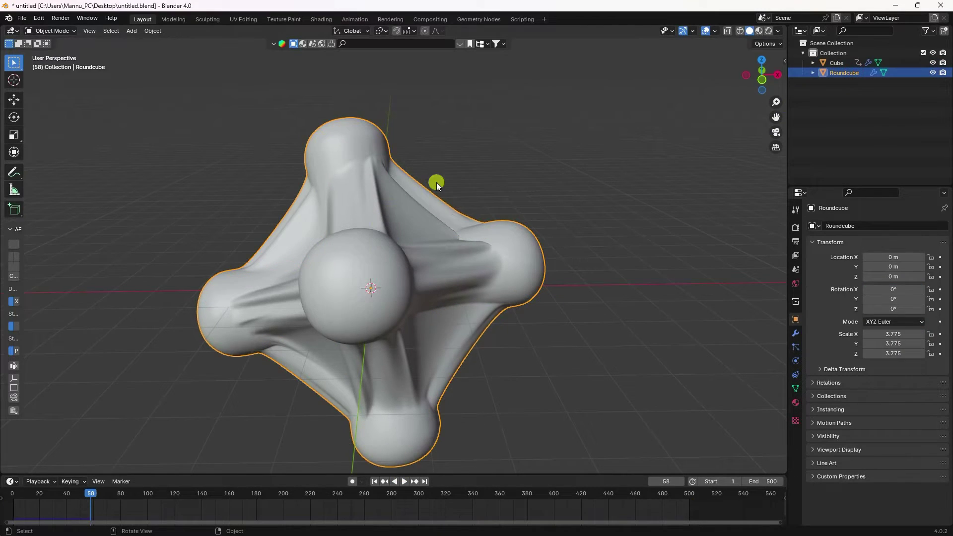
Create a new Roundcube material with Transmission Weight 1 and Roughness 0.1
{"action": "left_click", "coordinate": [795, 402]}
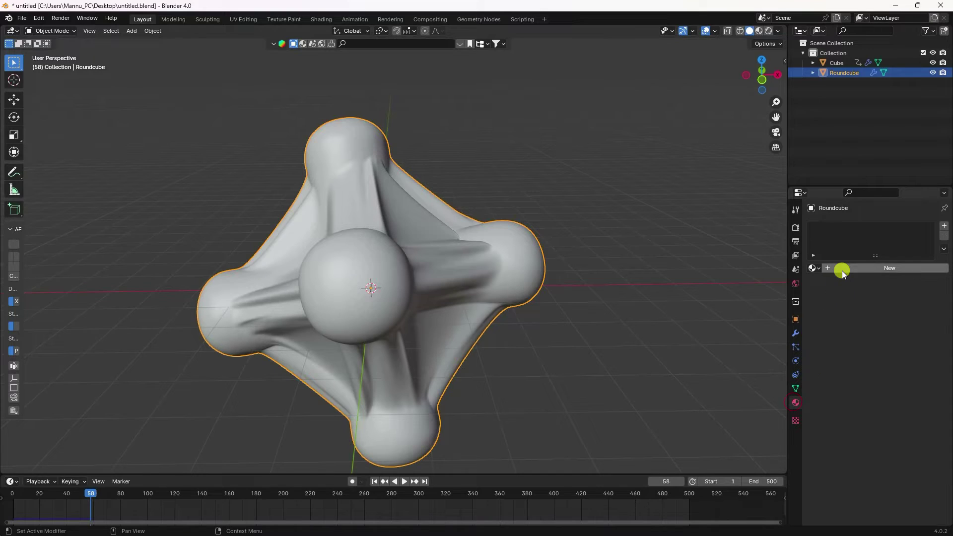
{"action": "left_click", "coordinate": [889, 268]}
{"action": "key", "text": "ctrl+s"}
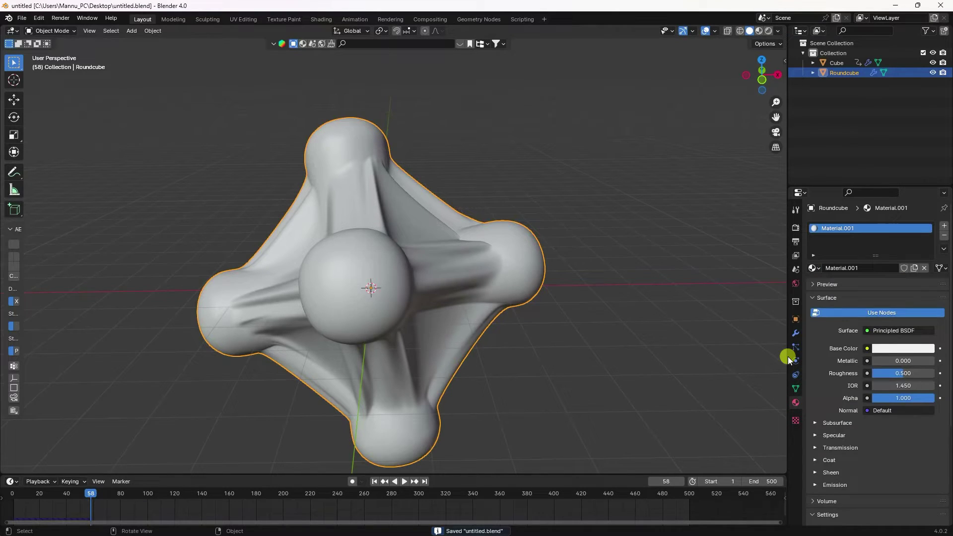
{"action": "scroll", "coordinate": [834, 423], "scroll_direction": "down", "scroll_amount": 3}
{"action": "left_click", "coordinate": [817, 388]}
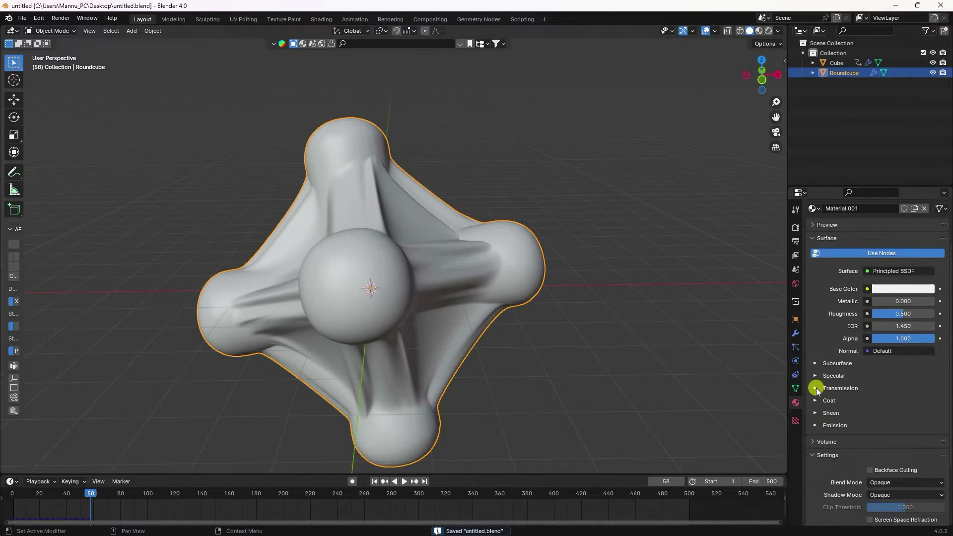
{"action": "left_click_drag", "start_coordinate": [895, 404], "coordinate": [930, 398]}
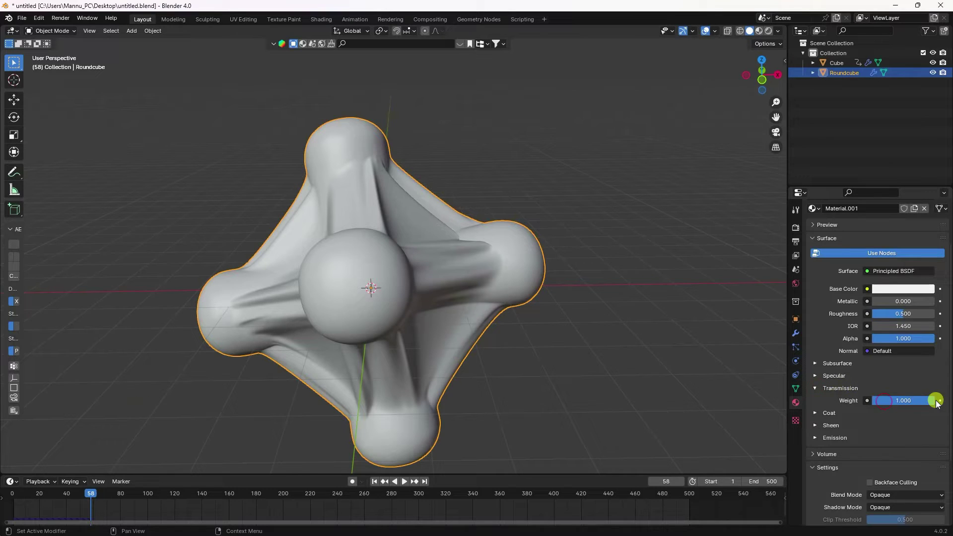
{"action": "left_click", "coordinate": [882, 313]}
{"action": "type", "text": "0.1"}
{"action": "key", "text": "Return"}
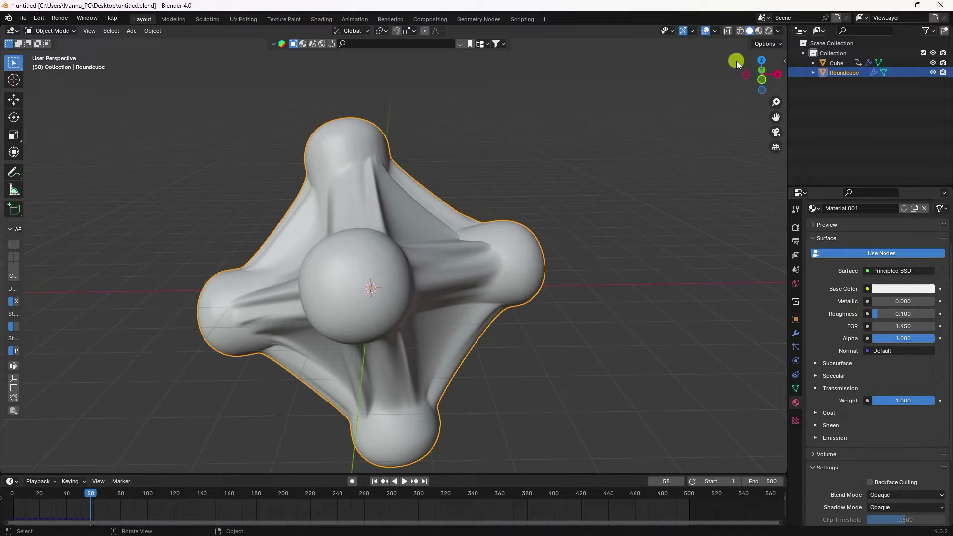
Switch to Material Preview and tint the glass base colour light blue (Hue 0.598, Saturation 0.525)
{"action": "left_click", "coordinate": [759, 31]}
{"action": "scroll", "coordinate": [404, 213], "scroll_direction": "up", "scroll_amount": 3}
{"action": "left_click", "coordinate": [839, 63]}
{"action": "left_click", "coordinate": [842, 73]}
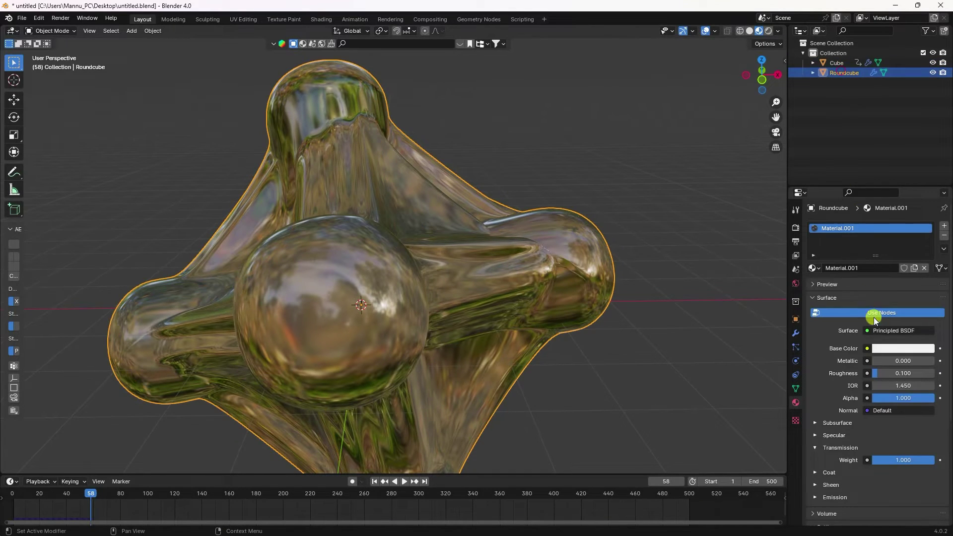
{"action": "left_click", "coordinate": [882, 349]}
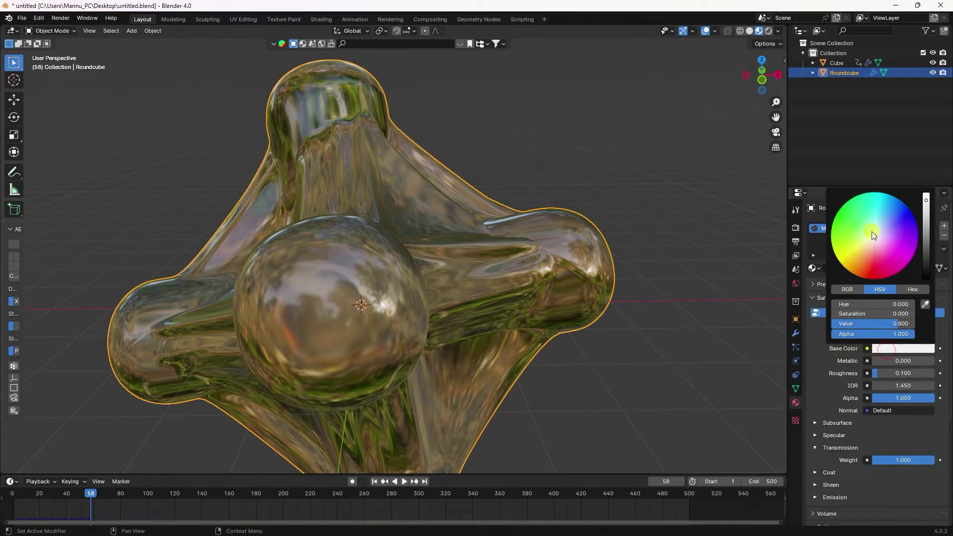
{"action": "left_click_drag", "start_coordinate": [876, 238], "coordinate": [881, 227]}
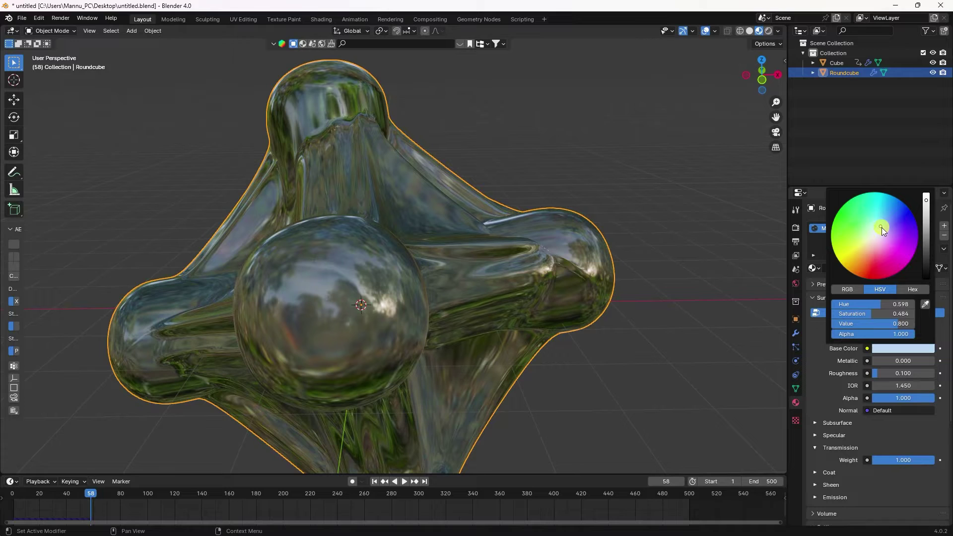
{"action": "left_click_drag", "start_coordinate": [872, 313], "coordinate": [859, 330]}
Create Material.002 for the Cube with a blue base colour, save, and rewind to frame 1
{"action": "left_click", "coordinate": [837, 63]}
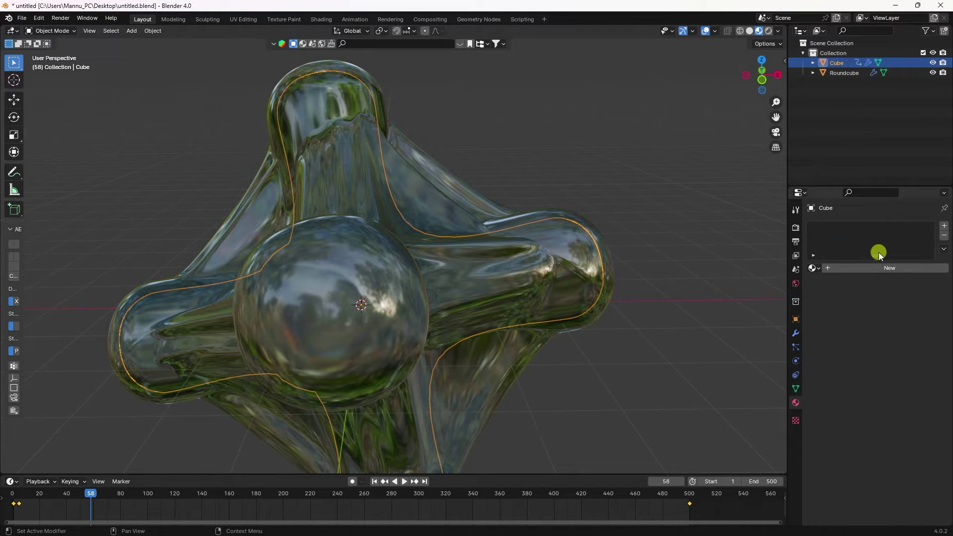
{"action": "left_click", "coordinate": [848, 268]}
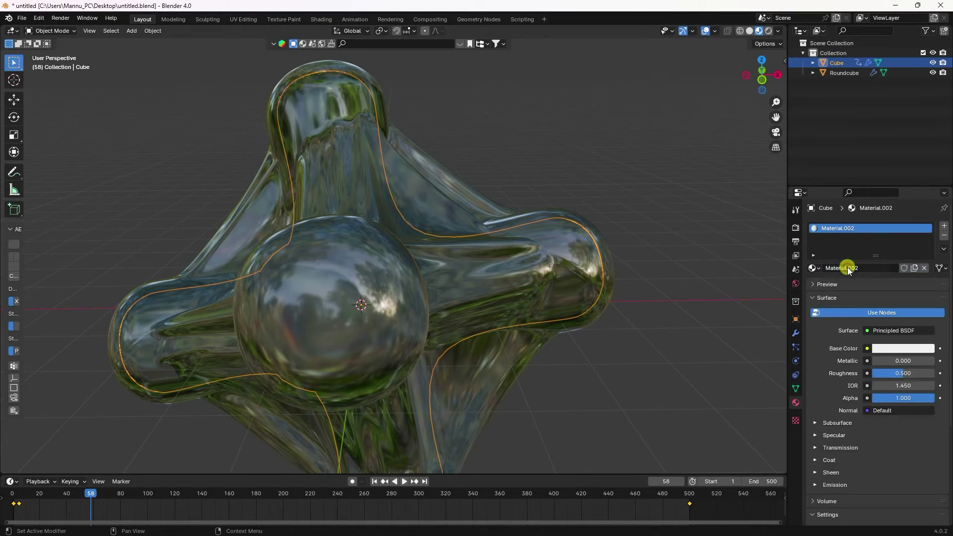
{"action": "key", "text": "ctrl+s"}
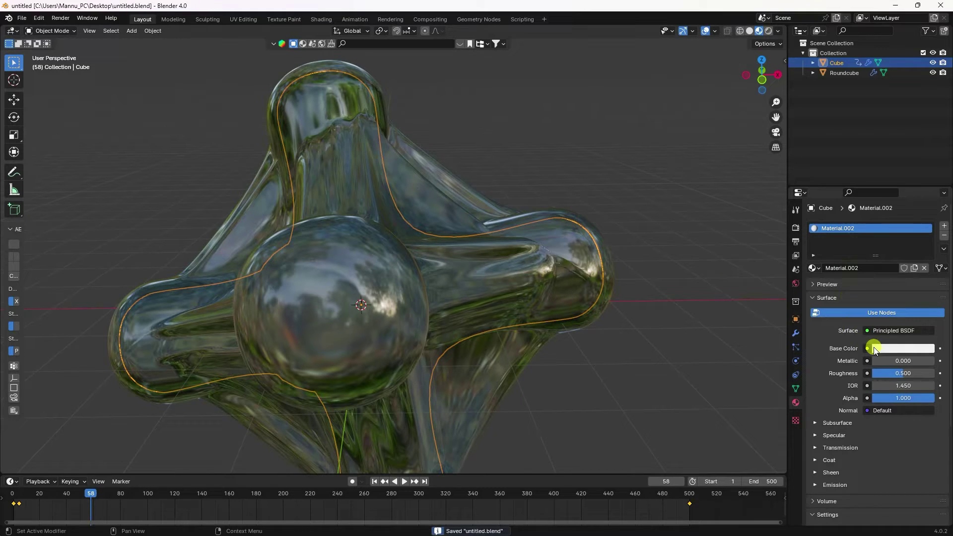
{"action": "left_click", "coordinate": [887, 351]}
{"action": "left_click_drag", "start_coordinate": [877, 236], "coordinate": [890, 215]}
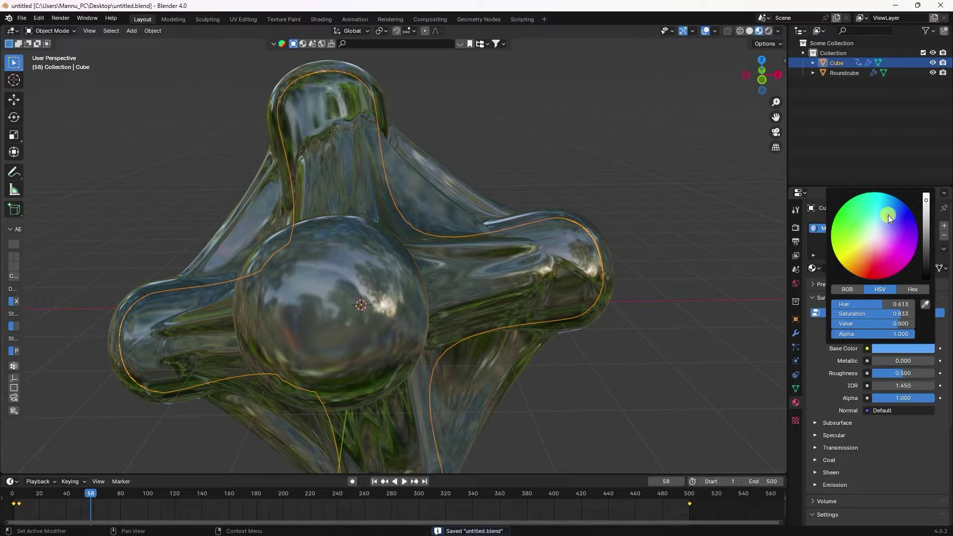
{"action": "left_click", "coordinate": [862, 115]}
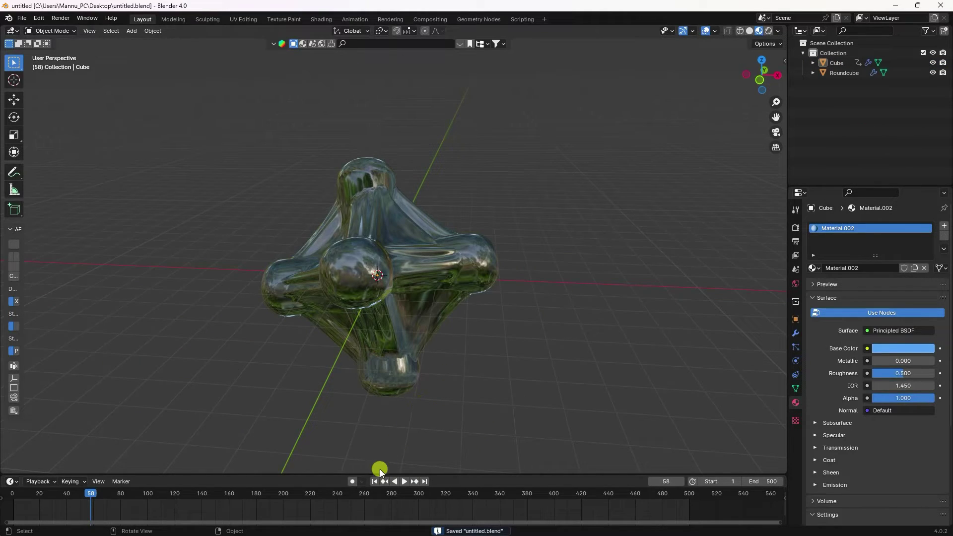
{"action": "left_click", "coordinate": [375, 481]}
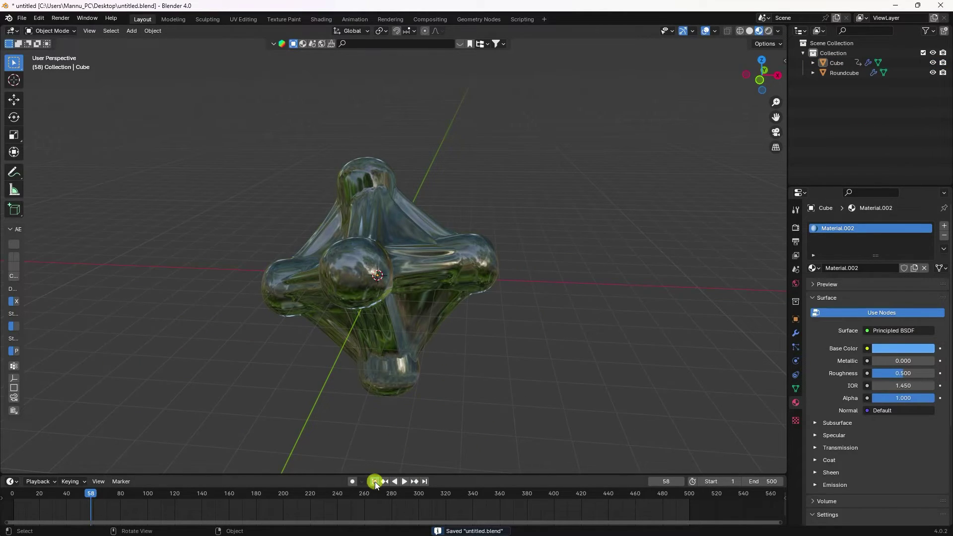
Add a plane mesh and scale it up into a large floor
{"action": "left_click", "coordinate": [132, 31]}
{"action": "mouse_move", "coordinate": [155, 44]}
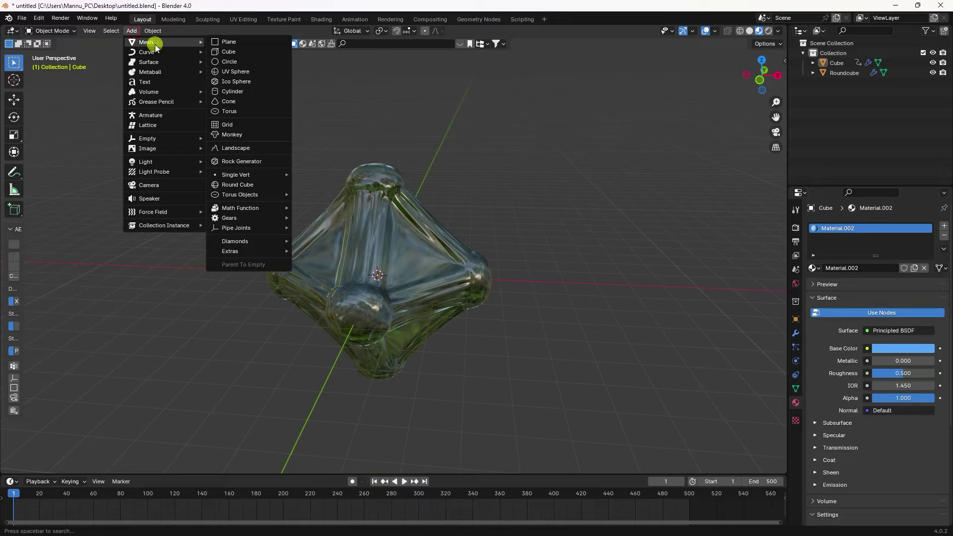
{"action": "left_click", "coordinate": [238, 41]}
{"action": "scroll", "coordinate": [398, 287], "scroll_direction": "down", "scroll_amount": 3}
{"action": "middle_click_drag", "start_coordinate": [398, 287], "coordinate": [373, 284]}
{"action": "key", "text": "s"}
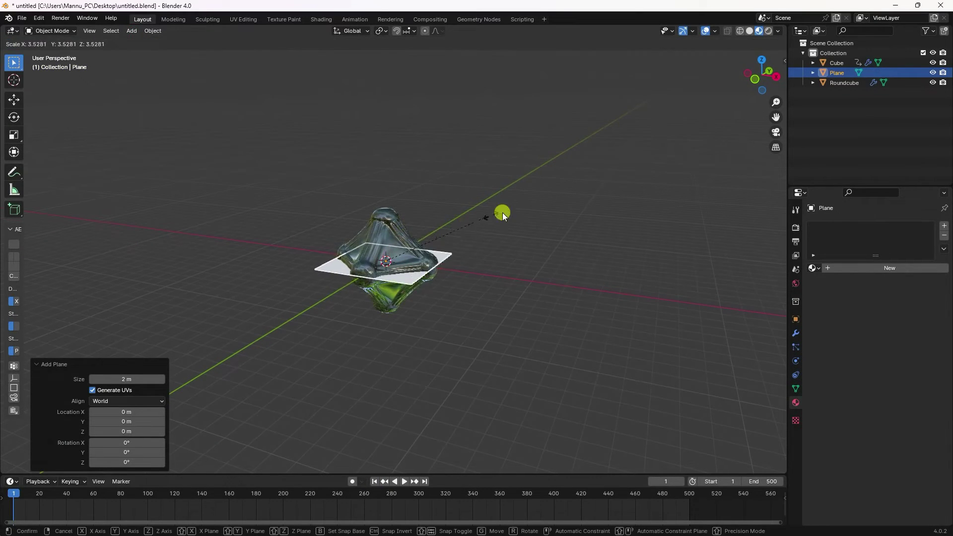
{"action": "left_click", "coordinate": [582, 200]}
{"action": "key", "text": "s"}
{"action": "left_click", "coordinate": [181, 165]}
Lower the plane beneath the glass object and enlarge it further
{"action": "left_click", "coordinate": [15, 101]}
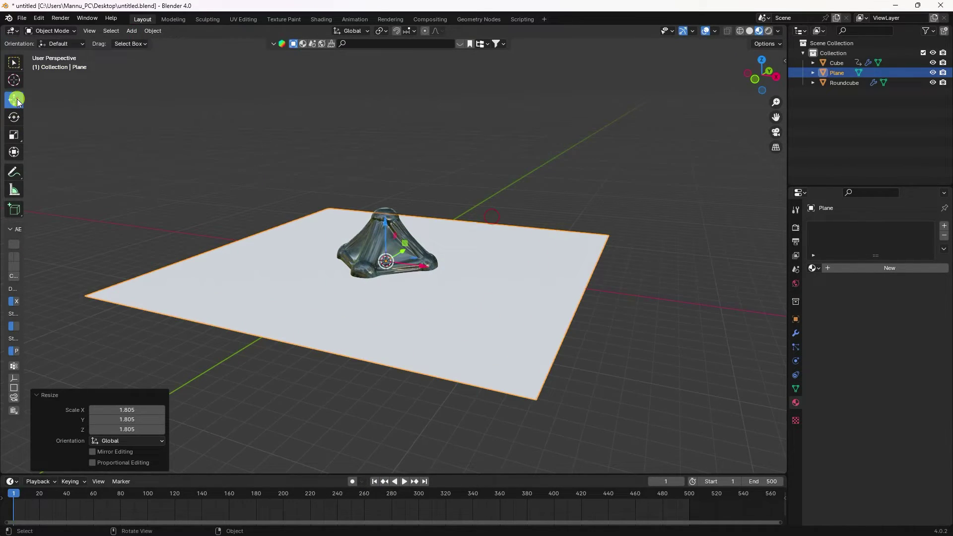
{"action": "left_click_drag", "start_coordinate": [382, 220], "coordinate": [362, 297]}
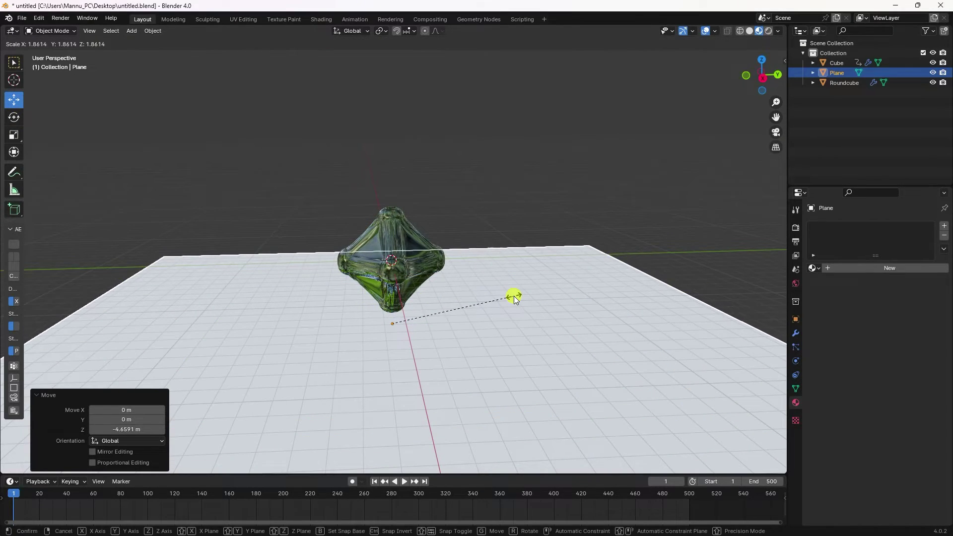
{"action": "key", "text": "s"}
{"action": "left_click", "coordinate": [514, 296]}
{"action": "middle_click_drag", "start_coordinate": [513, 296], "coordinate": [520, 332]}
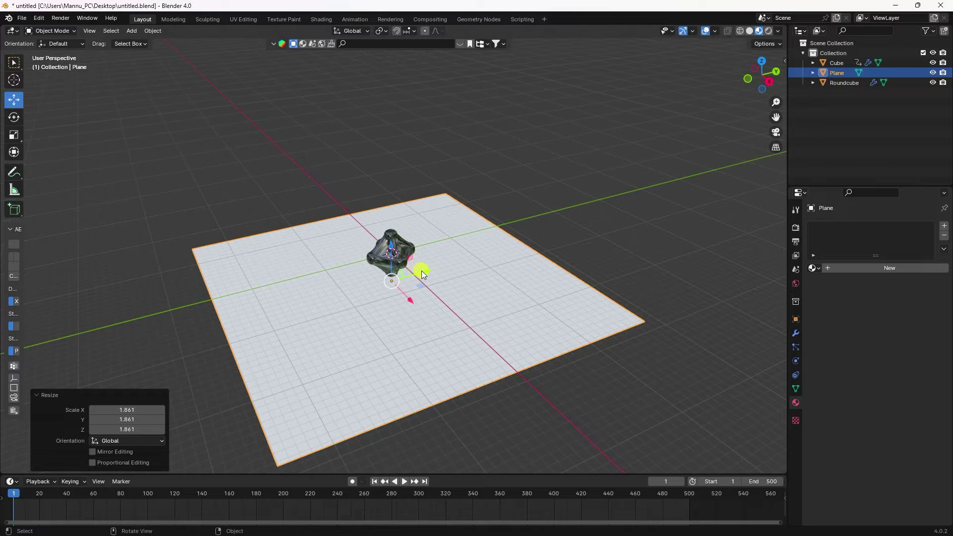
In Edit Mode, extrude the plane's far edge upward into a back wall
{"action": "left_click", "coordinate": [52, 36]}
{"action": "left_click", "coordinate": [53, 49]}
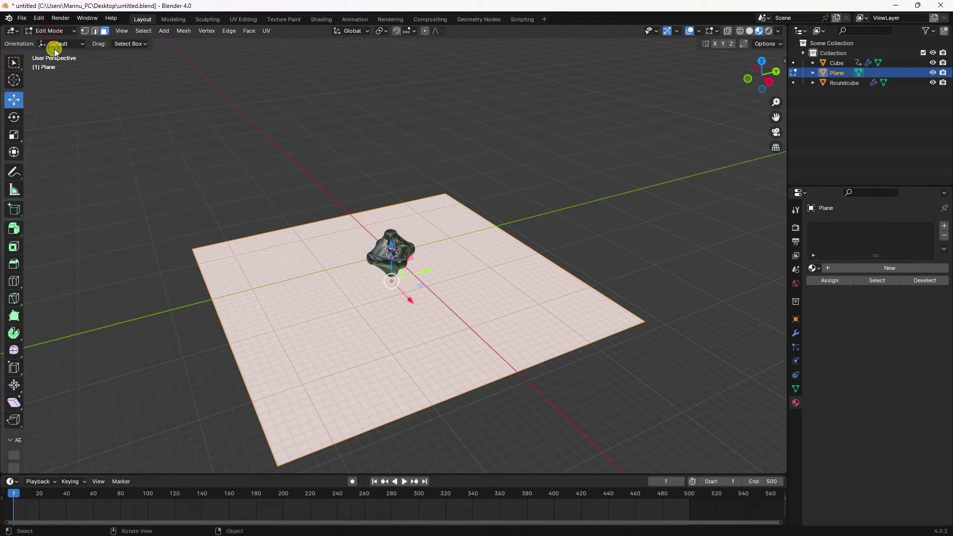
{"action": "left_click", "coordinate": [94, 30]}
{"action": "left_click", "coordinate": [497, 227]}
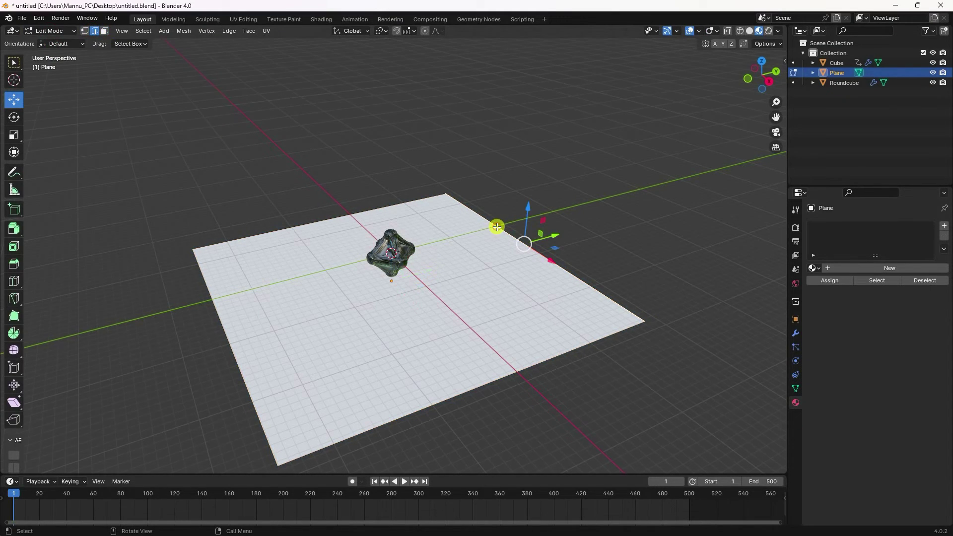
{"action": "key", "text": "e"}
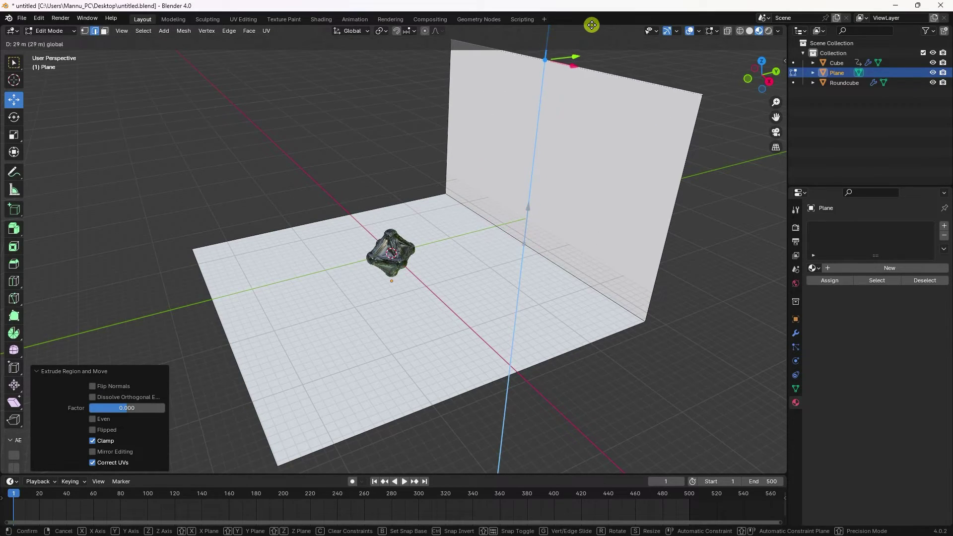
{"action": "left_click", "coordinate": [586, 30]}
{"action": "left_click", "coordinate": [589, 285]}
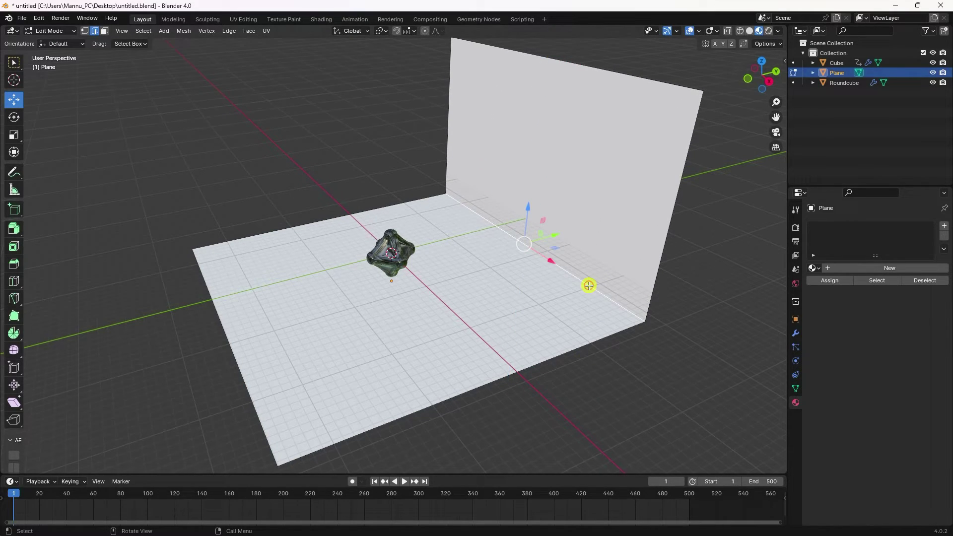
Add a Bevel modifier to the plane with 0.3 m amount and 40 segments
{"action": "left_click", "coordinate": [794, 330]}
{"action": "left_click", "coordinate": [818, 228]}
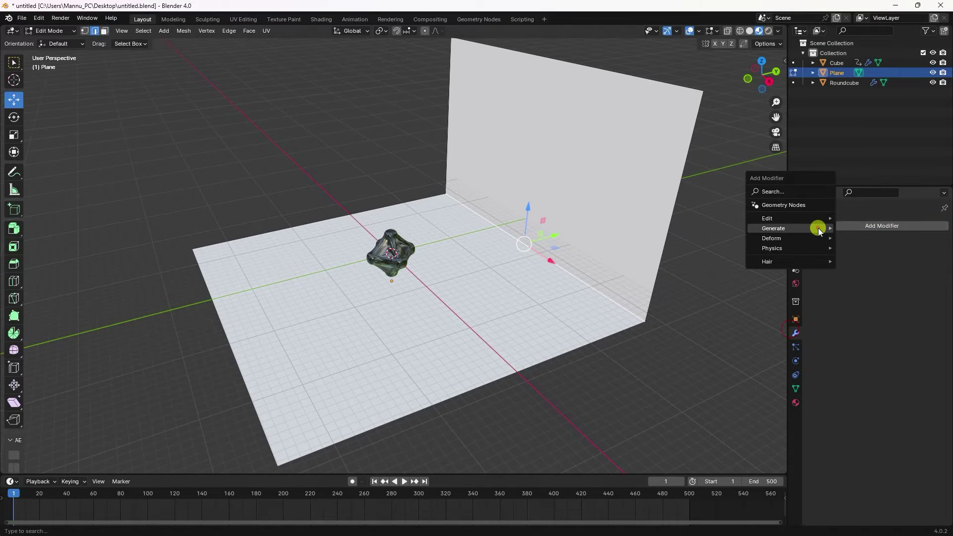
{"action": "mouse_move", "coordinate": [818, 228]}
{"action": "left_click", "coordinate": [859, 238]}
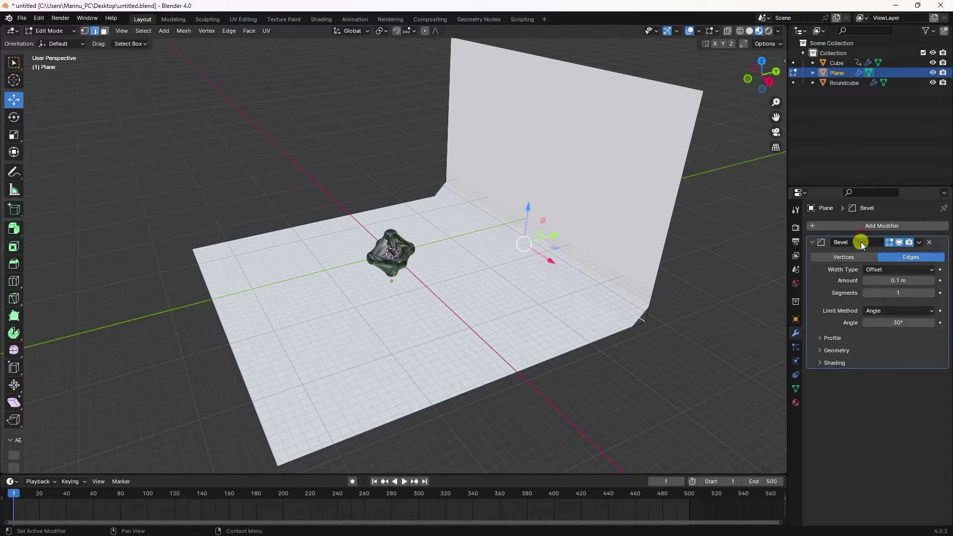
{"action": "left_click", "coordinate": [888, 280]}
{"action": "type", "text": "0.3"}
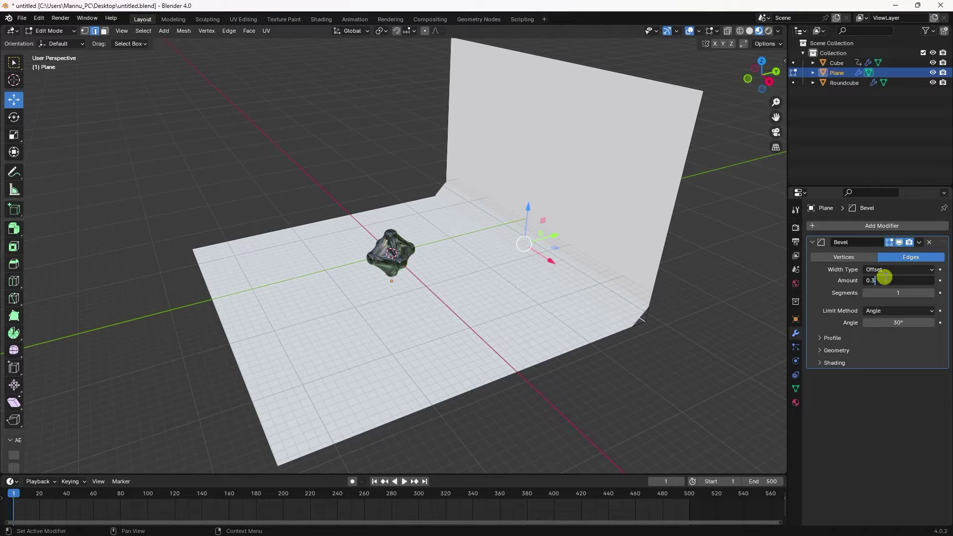
{"action": "key", "text": "Return"}
{"action": "left_click", "coordinate": [896, 292]}
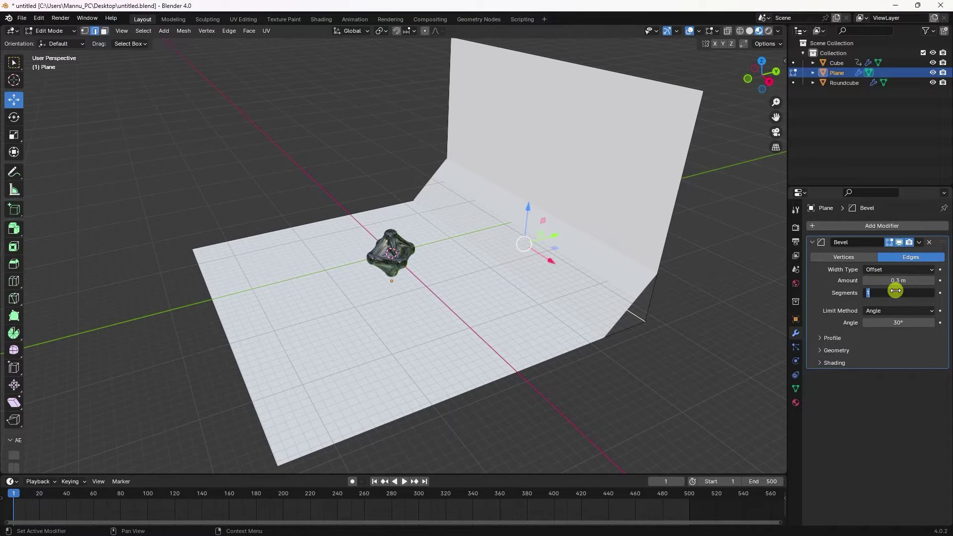
{"action": "type", "text": "40"}
{"action": "key", "text": "Return"}
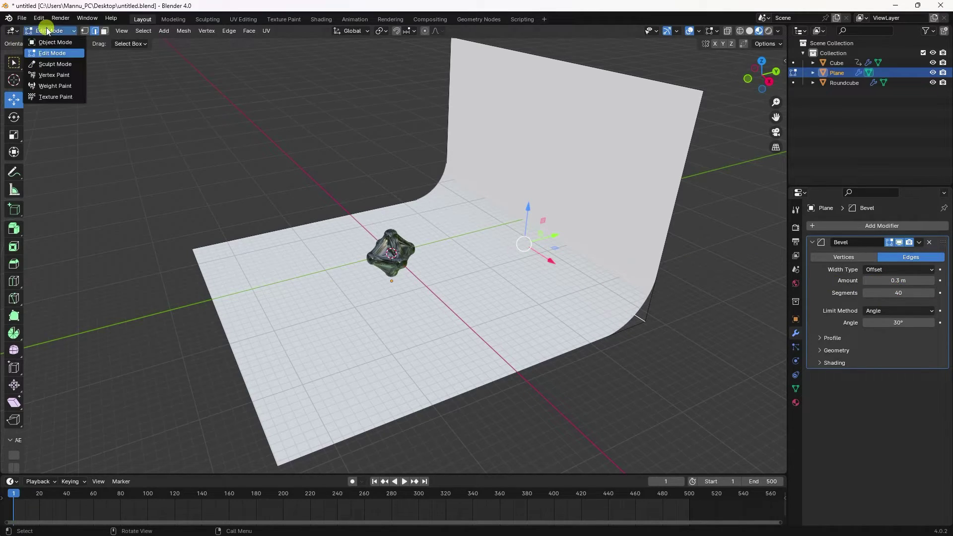
Return to Object Mode, shade the backdrop smooth, and save the file
{"action": "left_click", "coordinate": [50, 31]}
{"action": "left_click", "coordinate": [50, 43]}
{"action": "right_click", "coordinate": [539, 181]}
{"action": "left_click", "coordinate": [539, 181]}
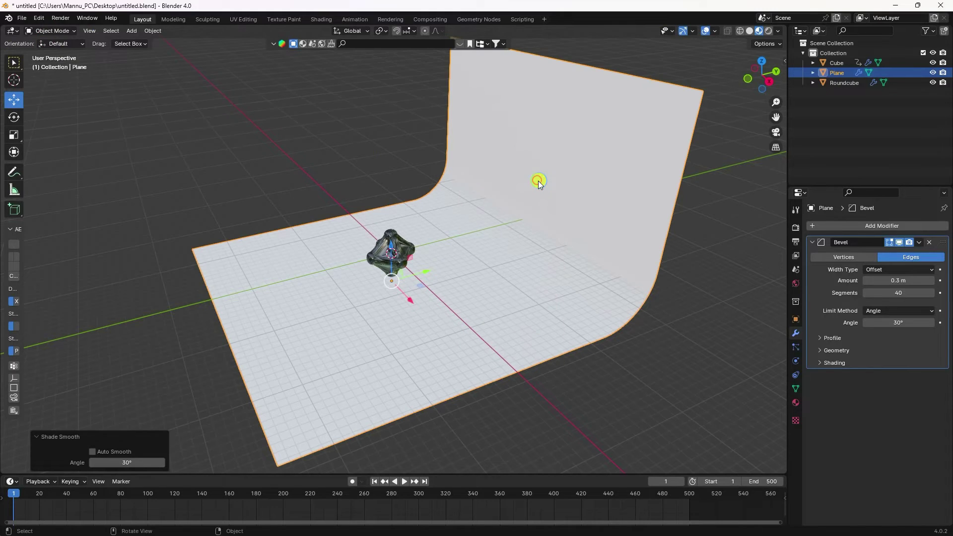
{"action": "key", "text": "ctrl+s"}
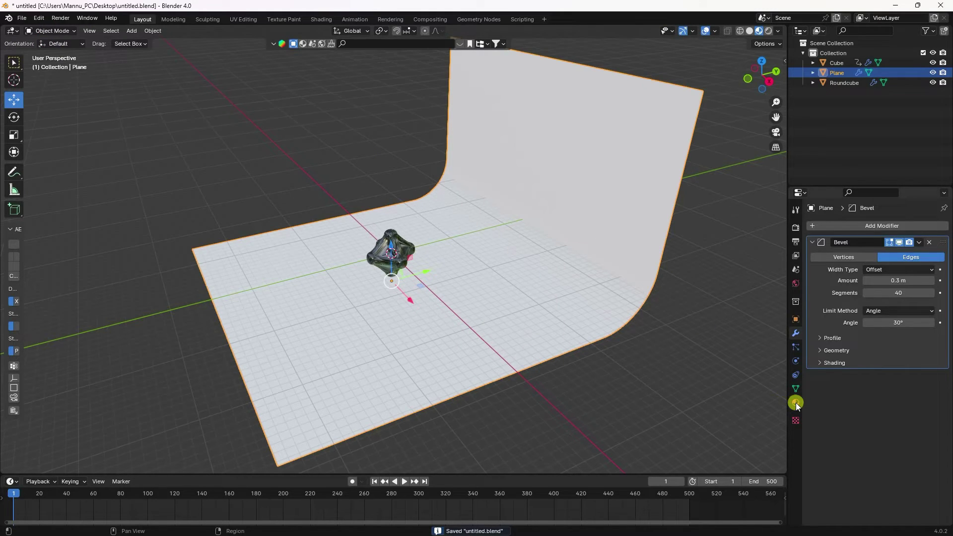
{"action": "left_click", "coordinate": [796, 402]}
Give the backdrop a new material with a bright blue base color and 0.3 roughness
{"action": "left_click", "coordinate": [839, 270]}
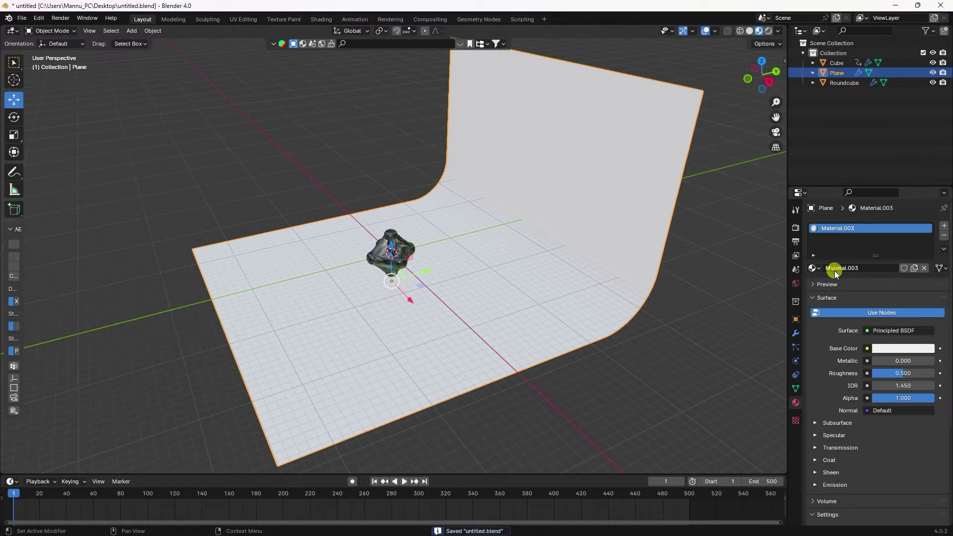
{"action": "left_click", "coordinate": [882, 349]}
{"action": "left_click_drag", "start_coordinate": [873, 240], "coordinate": [890, 207]}
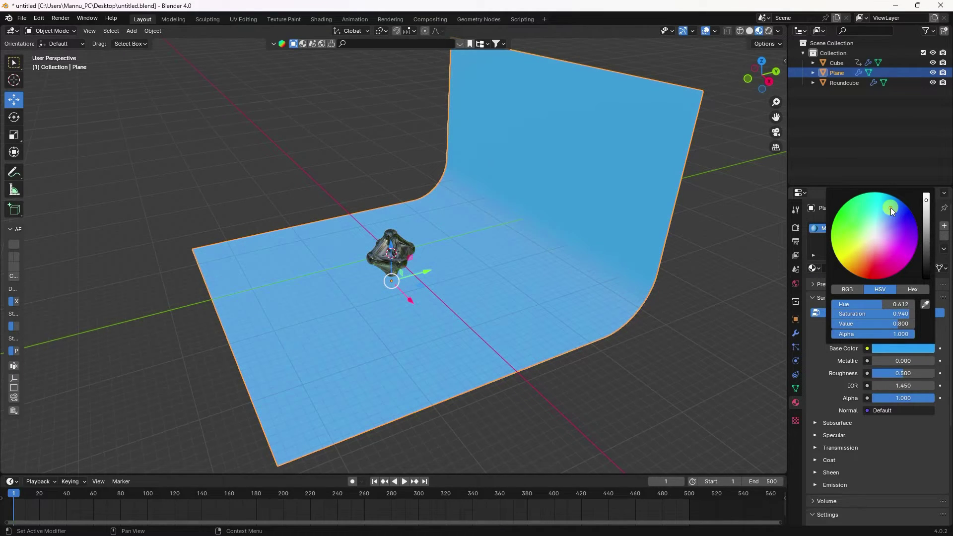
{"action": "left_click", "coordinate": [894, 373]}
{"action": "type", "text": "0.3"}
{"action": "key", "text": "Return"}
Orbit the view around the backdrop plane
{"action": "scroll", "coordinate": [433, 225], "scroll_direction": "up", "scroll_amount": 2}
{"action": "middle_click_drag", "start_coordinate": [433, 225], "coordinate": [489, 206]}
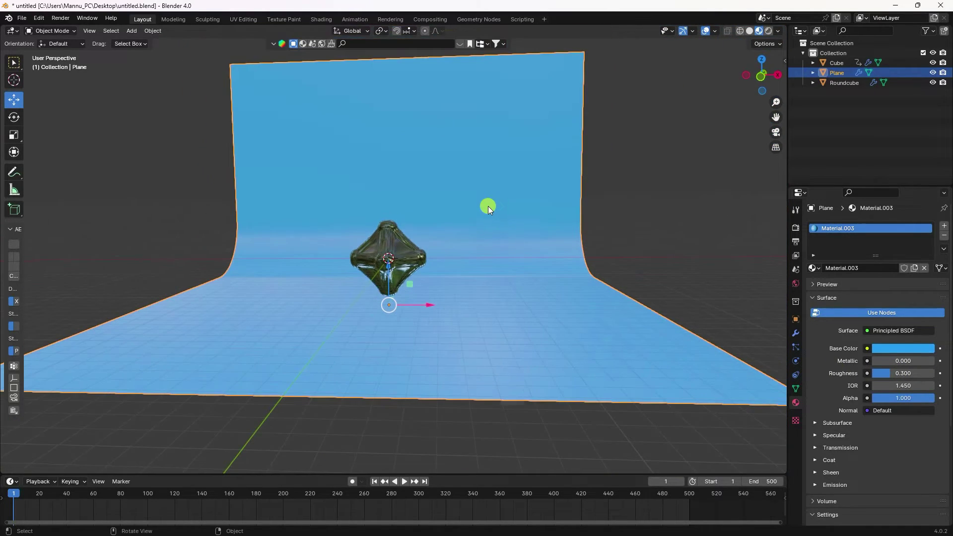
{"action": "middle_click_drag", "start_coordinate": [457, 235], "coordinate": [424, 254]}
Add an Area light raised high above the object, with 5 m size and 200 W power
{"action": "left_click", "coordinate": [131, 31]}
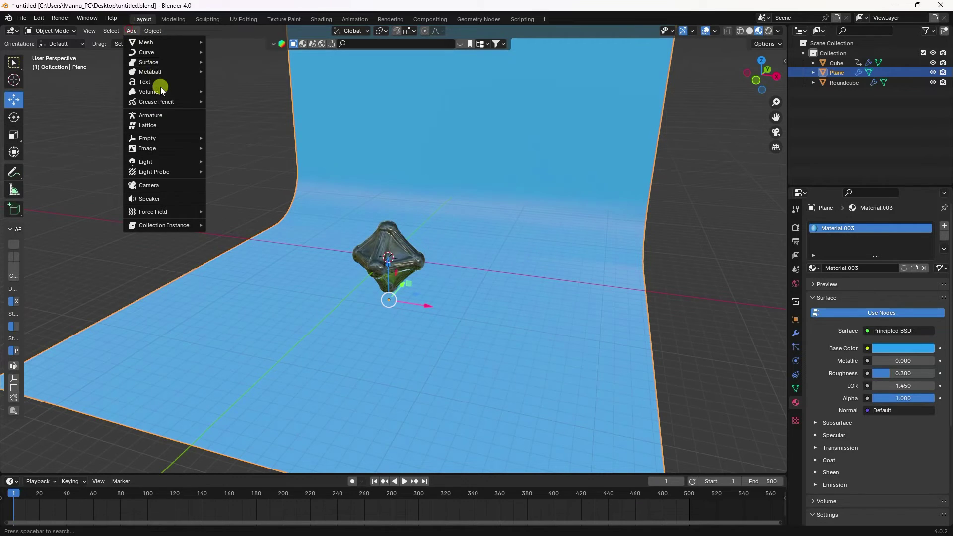
{"action": "mouse_move", "coordinate": [157, 160]}
{"action": "left_click", "coordinate": [233, 192]}
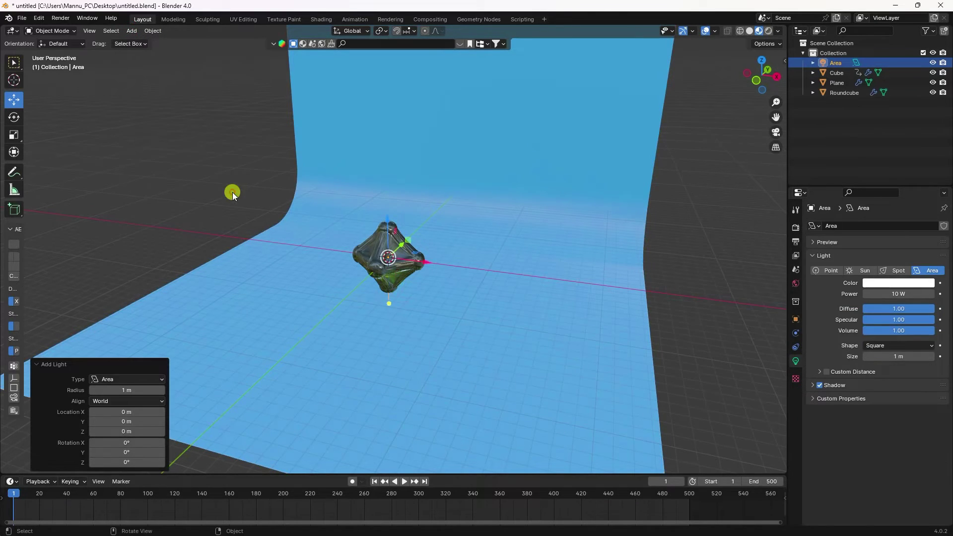
{"action": "left_click_drag", "start_coordinate": [388, 215], "coordinate": [394, 100]}
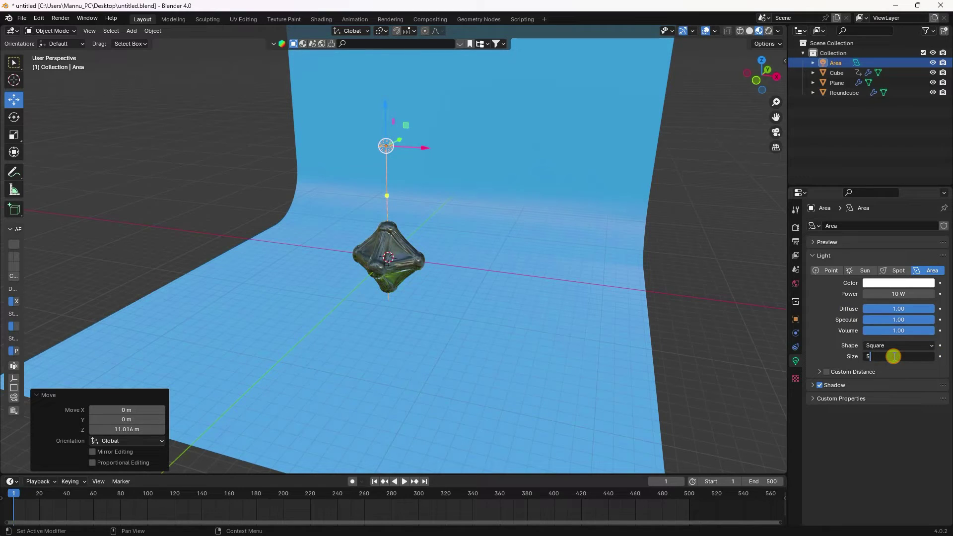
{"action": "key", "text": "Return"}
{"action": "left_click", "coordinate": [896, 294]}
{"action": "type", "text": "2"}
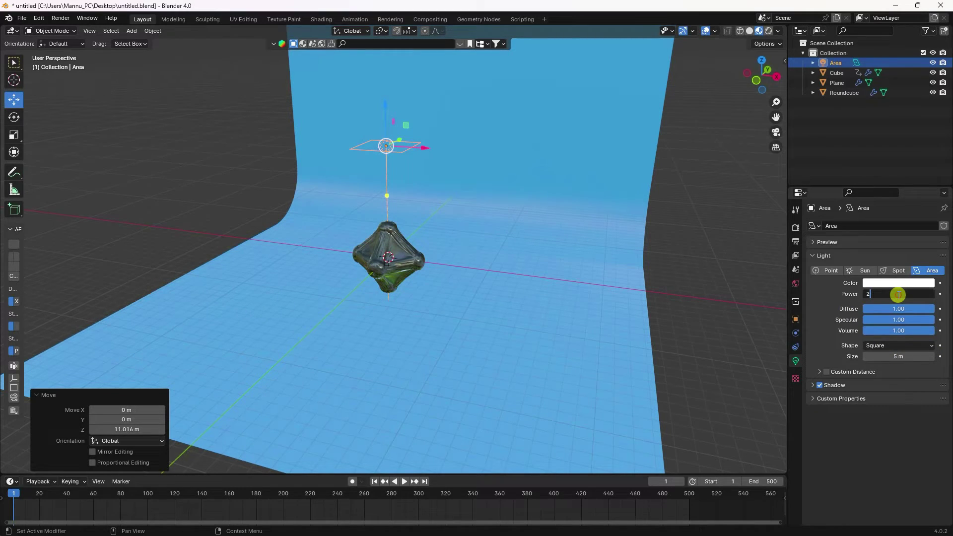
{"action": "type", "text": "00"}
{"action": "key", "text": "Return"}
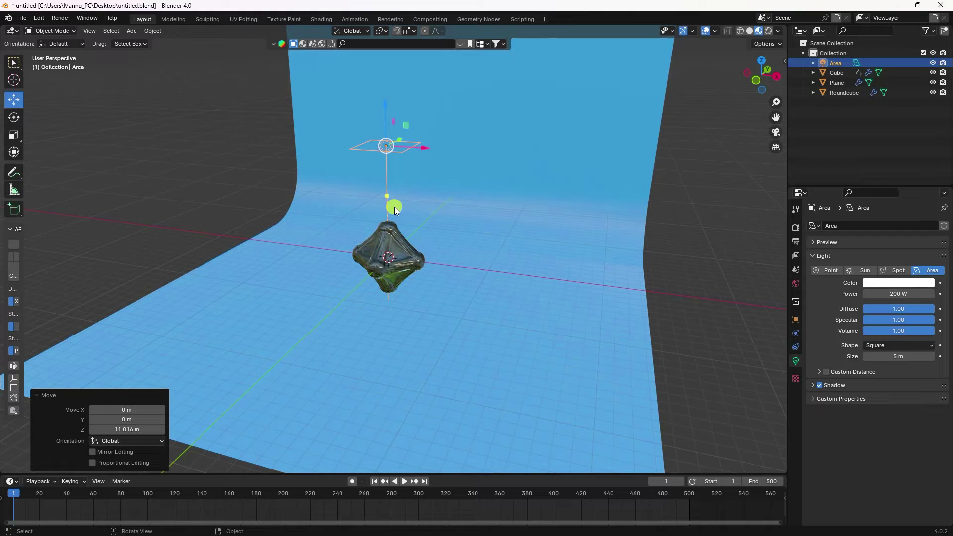
Save the file and orbit down toward the glass object
{"action": "key", "text": "ctrl+s"}
{"action": "scroll", "coordinate": [395, 207], "scroll_direction": "up", "scroll_amount": 6}
{"action": "middle_click_drag", "start_coordinate": [395, 226], "coordinate": [429, 213]}
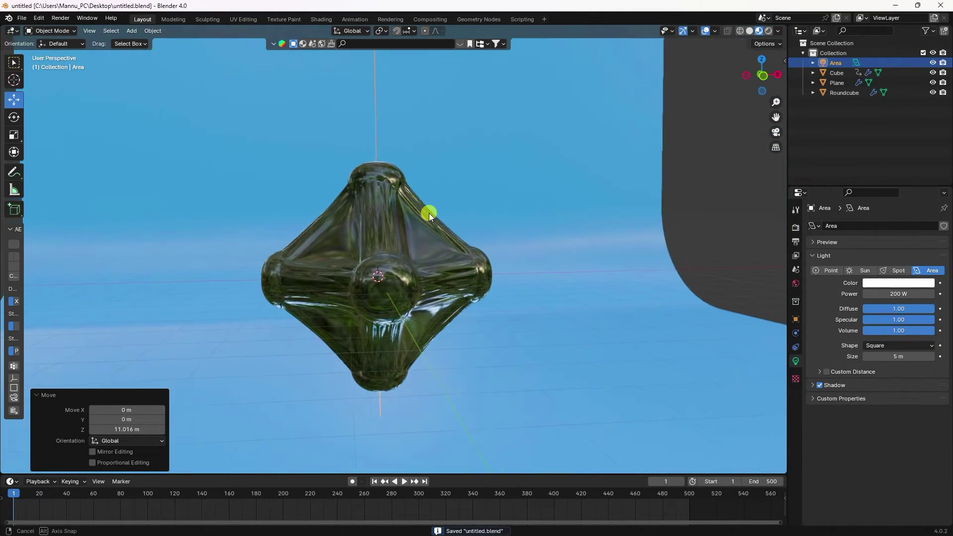
{"action": "left_click", "coordinate": [132, 30]}
Add a camera aligned to the current view and set its rotation to 90, 0, 0
{"action": "left_click", "coordinate": [157, 184]}
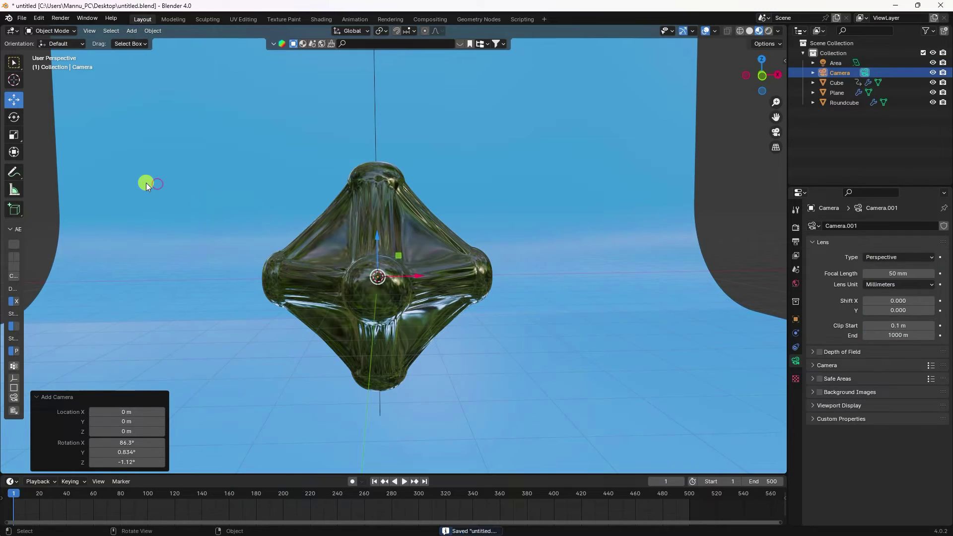
{"action": "key", "text": "ctrl+alt+KP_0"}
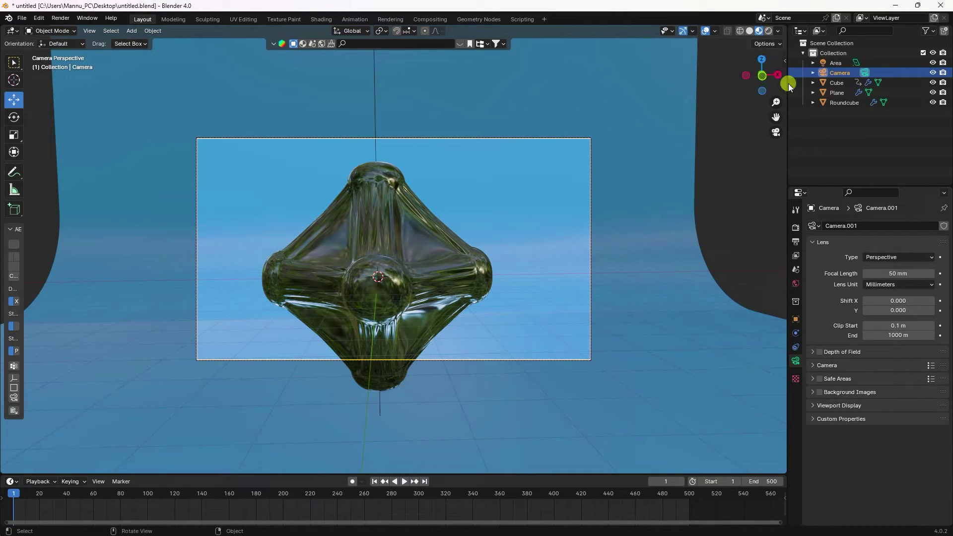
{"action": "left_click", "coordinate": [805, 320]}
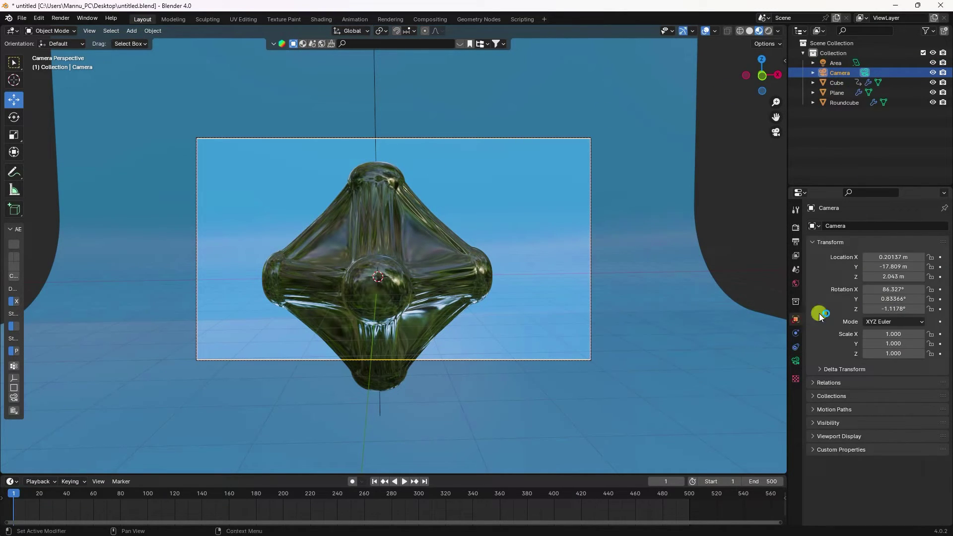
{"action": "left_click", "coordinate": [892, 288]}
{"action": "type", "text": "90"}
{"action": "key", "text": "Tab"}
{"action": "type", "text": "0"}
{"action": "key", "text": "Tab"}
{"action": "type", "text": "0"}
{"action": "key", "text": "Return"}
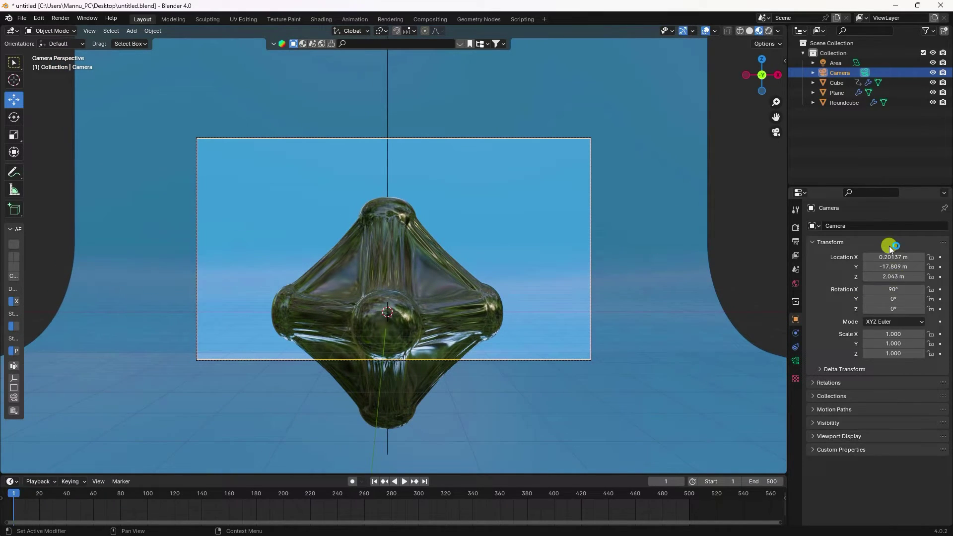
{"action": "type", "text": "0"}
{"action": "key", "text": "Return"}
Set the camera's Z location to 1.453, pull it back and lower it, then save
{"action": "left_click", "coordinate": [893, 277]}
{"action": "type", "text": "1.453"}
{"action": "key", "text": "Return"}
{"action": "left_click_drag", "start_coordinate": [855, 284], "coordinate": [828, 291]}
{"action": "left_click_drag", "start_coordinate": [896, 268], "coordinate": [566, 326]}
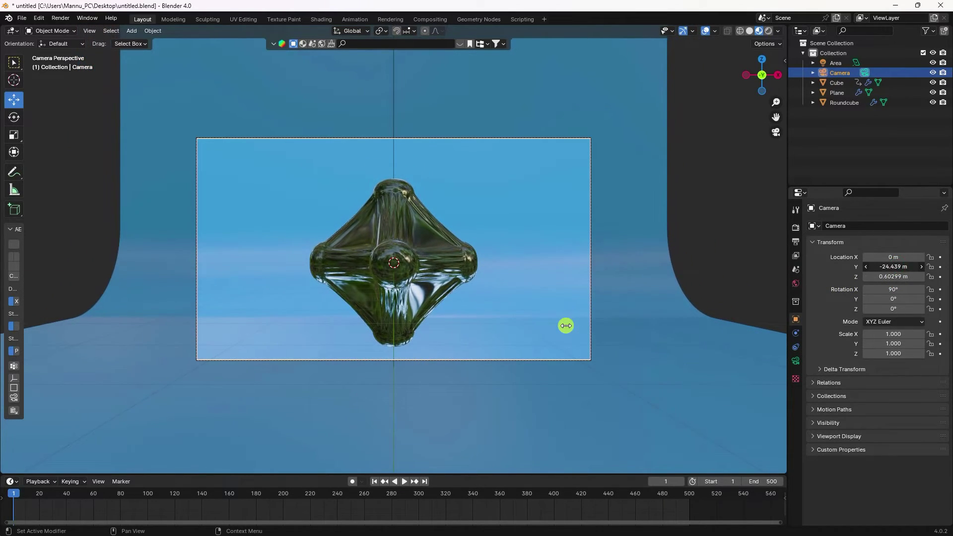
{"action": "left_click_drag", "start_coordinate": [909, 274], "coordinate": [845, 276]}
{"action": "scroll", "coordinate": [369, 216], "scroll_direction": "up", "scroll_amount": 2}
{"action": "scroll", "coordinate": [369, 215], "scroll_direction": "up", "scroll_amount": 1}
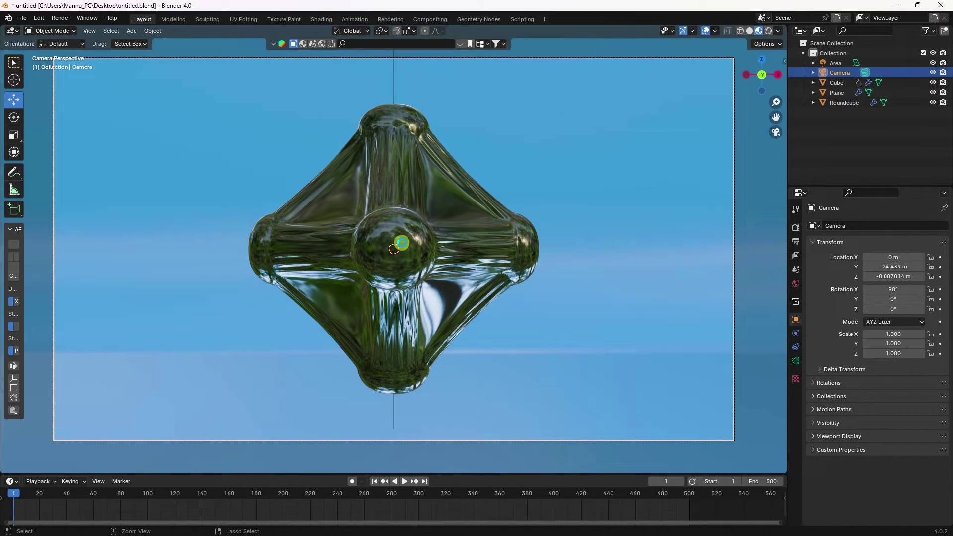
{"action": "key", "text": "ctrl+s"}
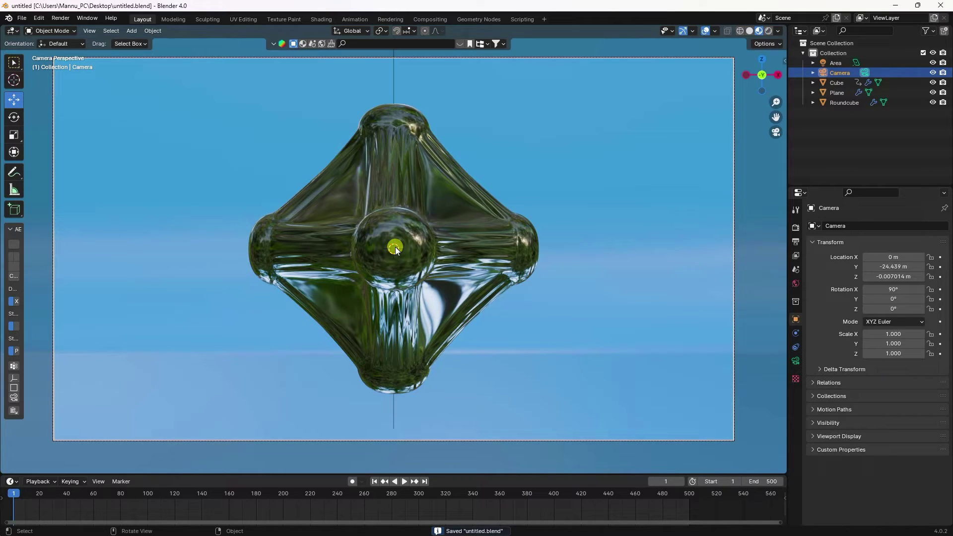
Set the World color to an Environment Texture using artist_workshop_4k.exr
{"action": "left_click", "coordinate": [796, 284]}
{"action": "left_click", "coordinate": [865, 293]}
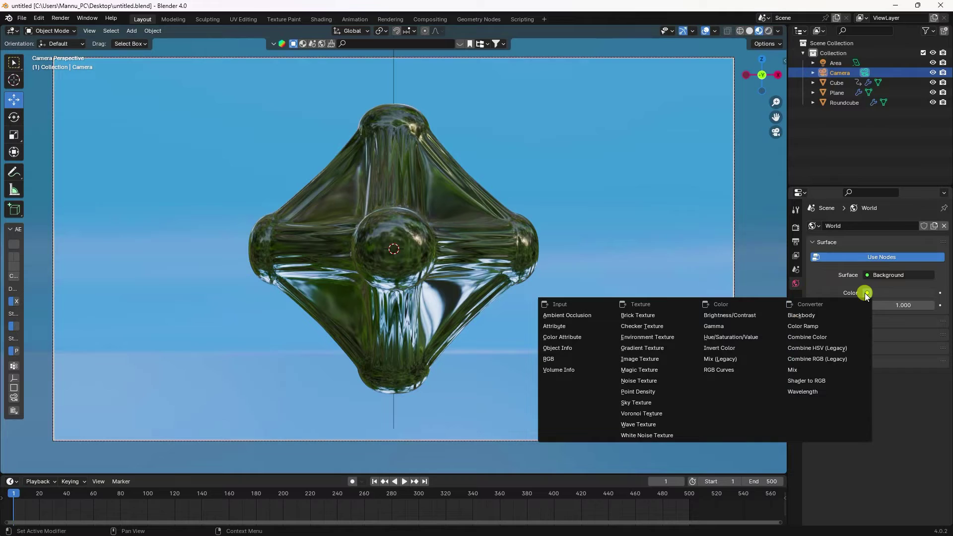
{"action": "left_click", "coordinate": [654, 336]}
{"action": "left_click", "coordinate": [912, 305]}
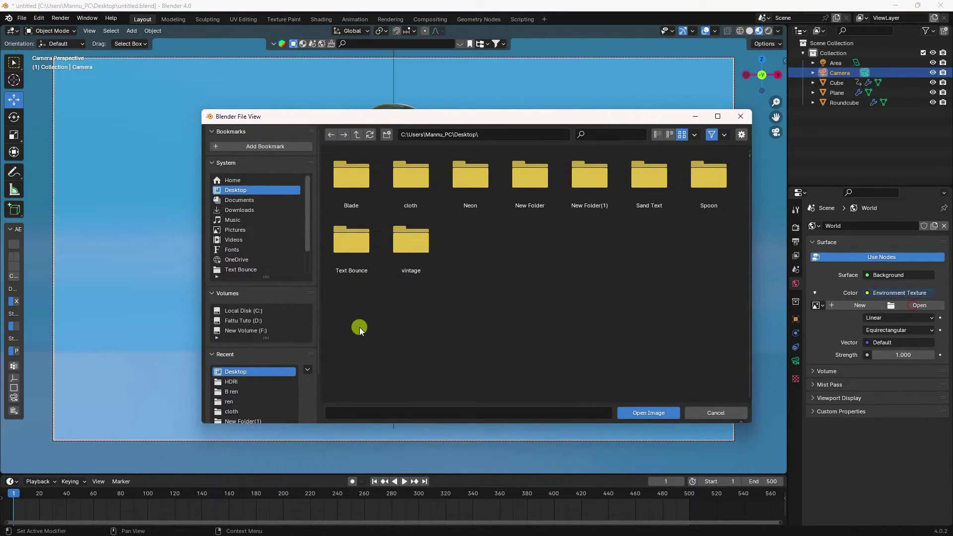
{"action": "left_click", "coordinate": [231, 382]}
{"action": "left_click", "coordinate": [408, 175]}
{"action": "left_click", "coordinate": [662, 414]}
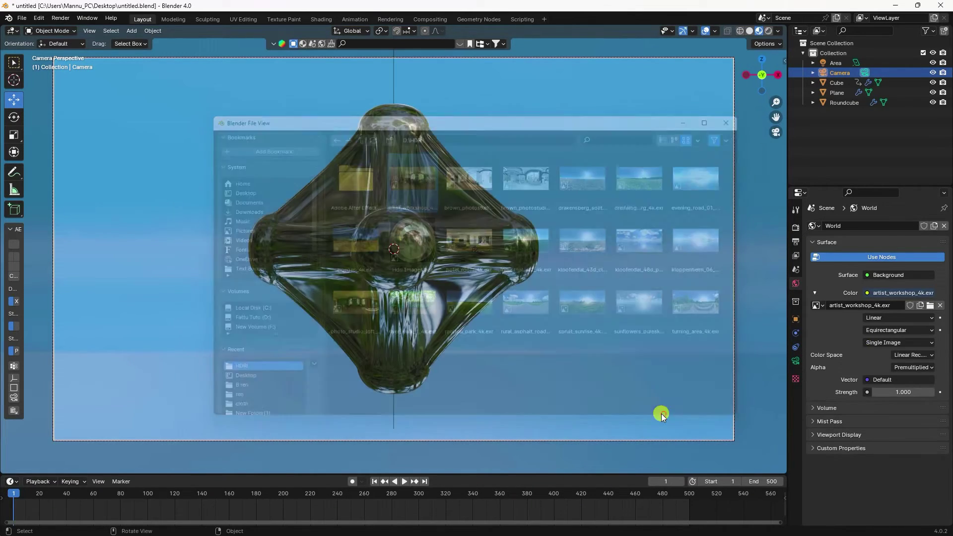
Switch to Cycles with 256 max samples on GPU Compute, save, and preview rendered shading
{"action": "left_click", "coordinate": [796, 227]}
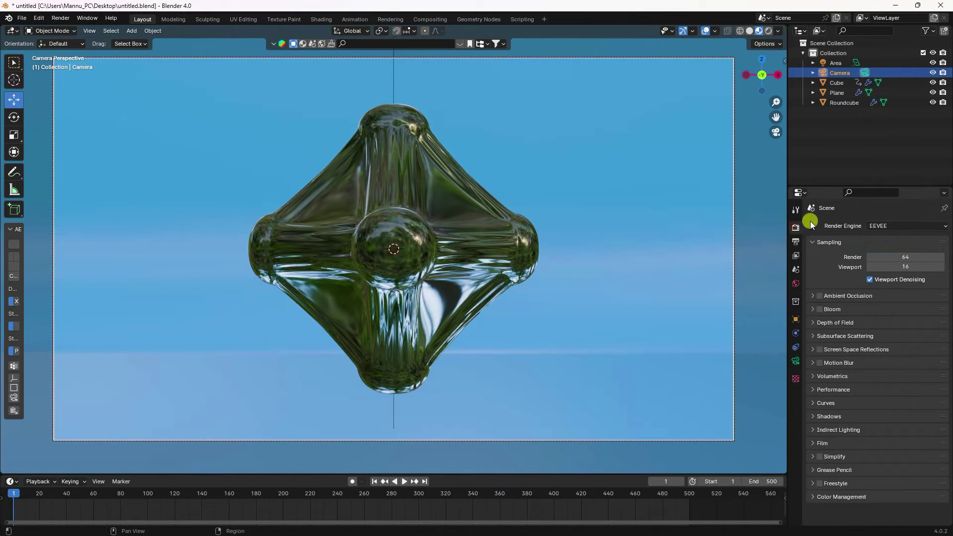
{"action": "left_click", "coordinate": [874, 226]}
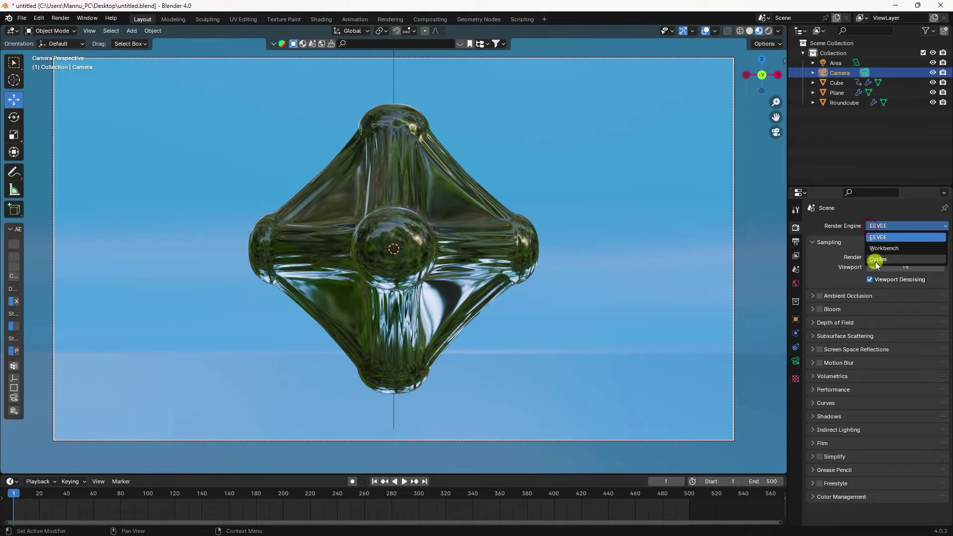
{"action": "left_click", "coordinate": [874, 259]}
{"action": "left_click", "coordinate": [901, 382]}
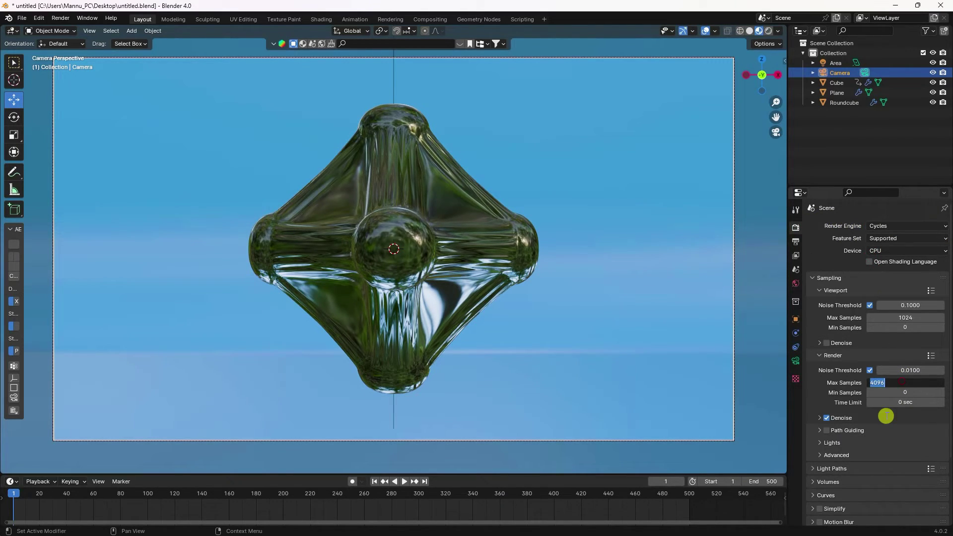
{"action": "key", "text": "Return"}
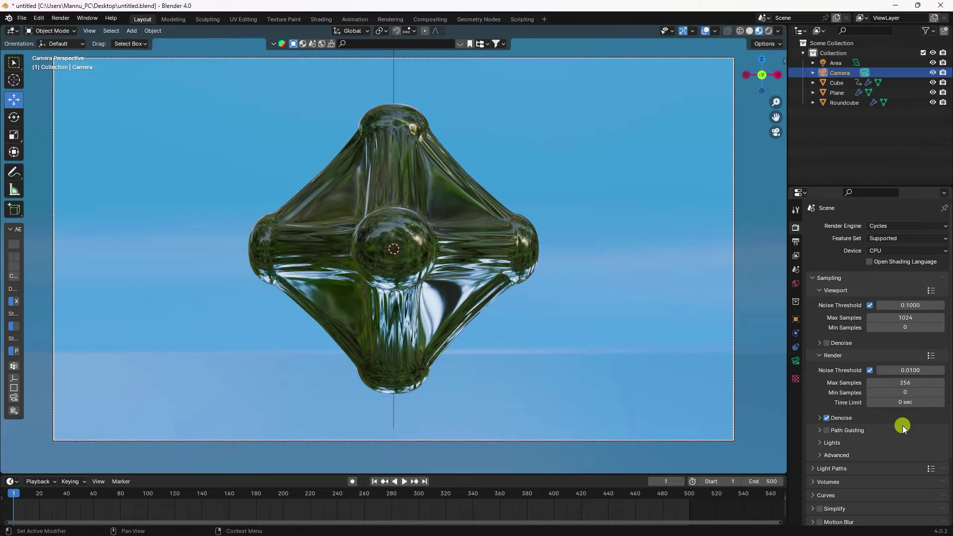
{"action": "left_click", "coordinate": [874, 252]}
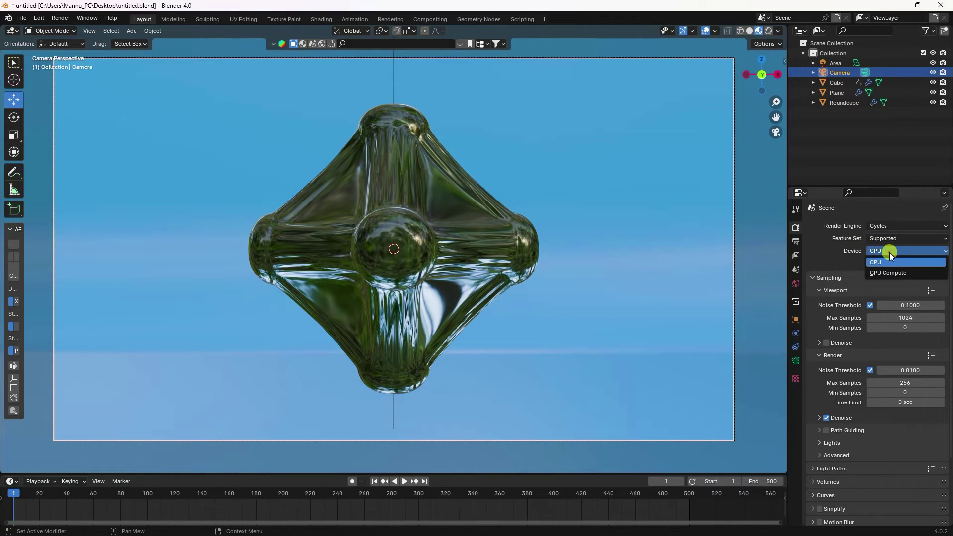
{"action": "left_click", "coordinate": [885, 271]}
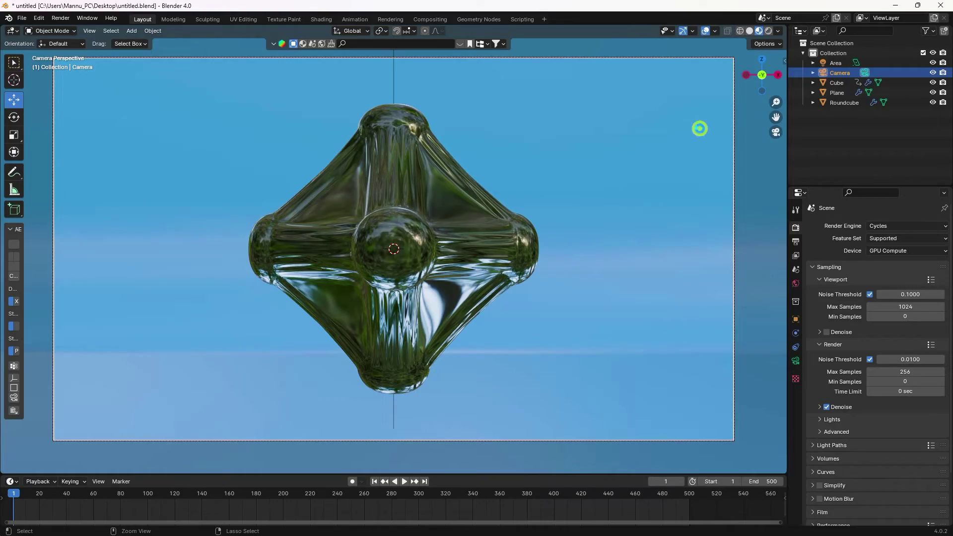
{"action": "key", "text": "ctrl+s"}
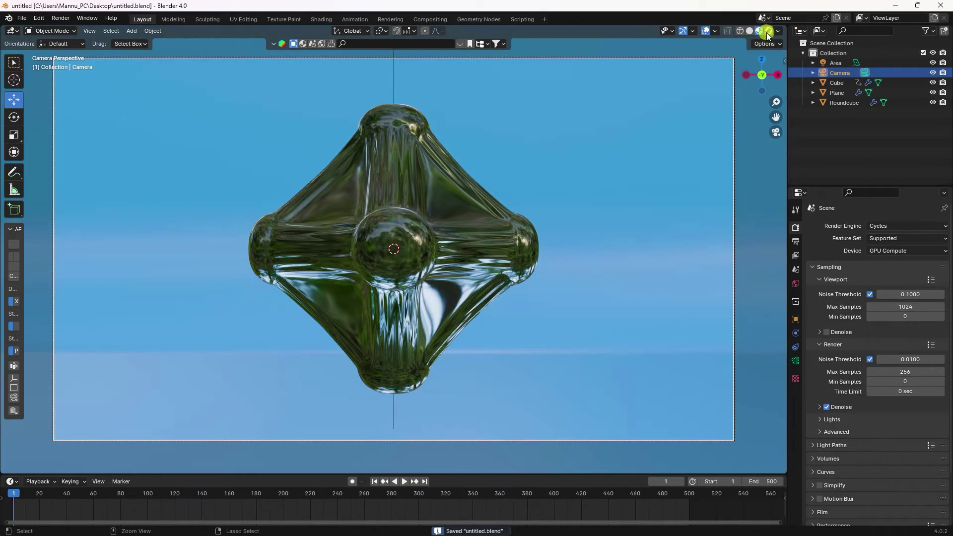
{"action": "left_click", "coordinate": [768, 31]}
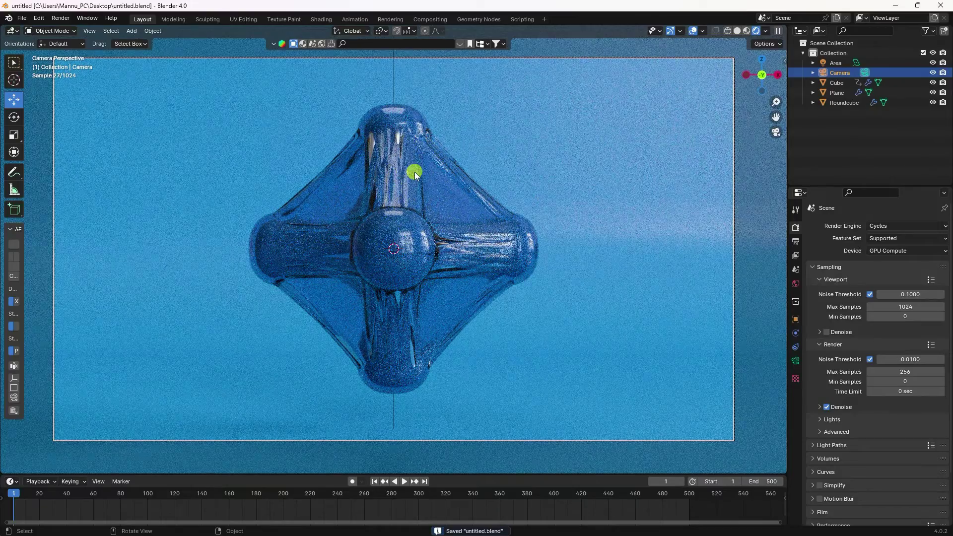
Adjust the Roundcube's material base color
{"action": "scroll", "coordinate": [412, 171], "scroll_direction": "up", "scroll_amount": 2}
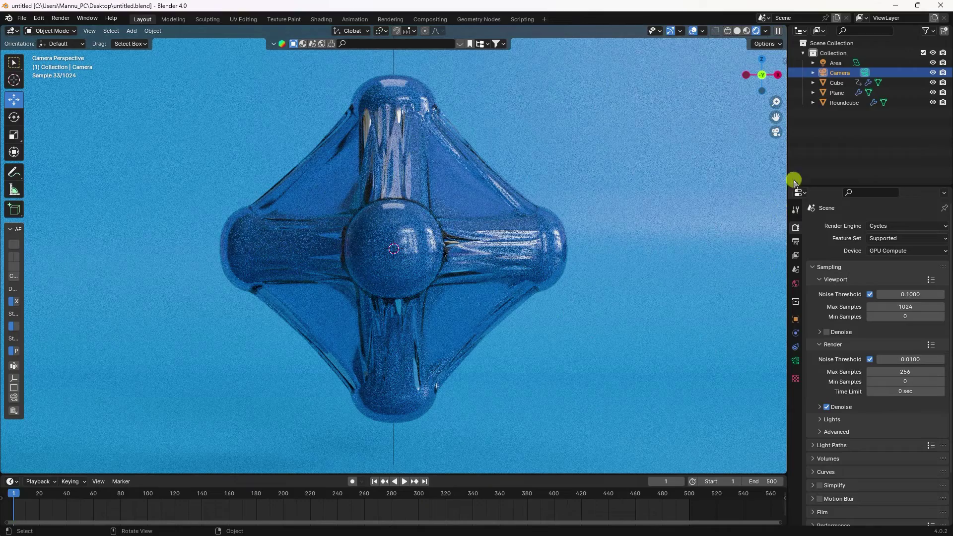
{"action": "left_click", "coordinate": [838, 103]}
{"action": "left_click", "coordinate": [797, 403]}
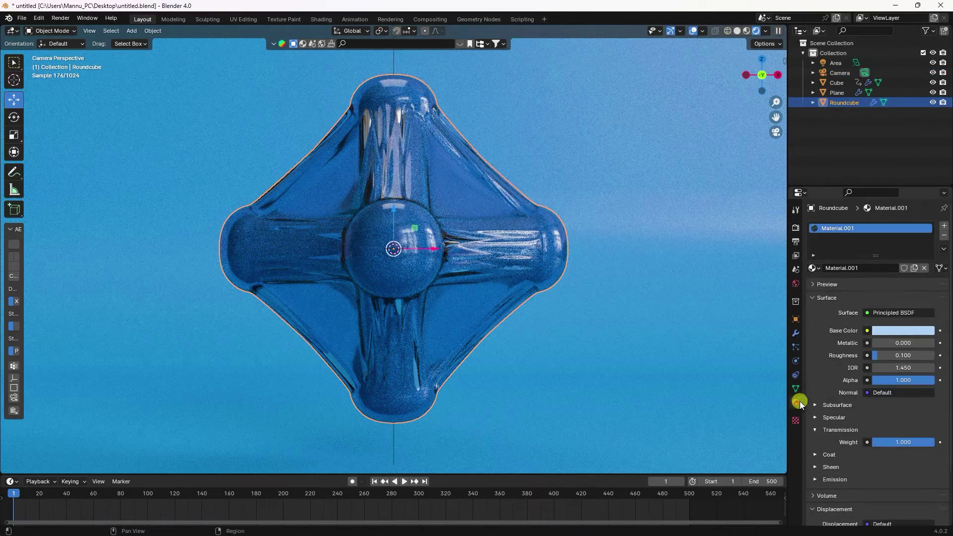
{"action": "left_click", "coordinate": [883, 331]}
{"action": "left_click_drag", "start_coordinate": [881, 207], "coordinate": [878, 210]}
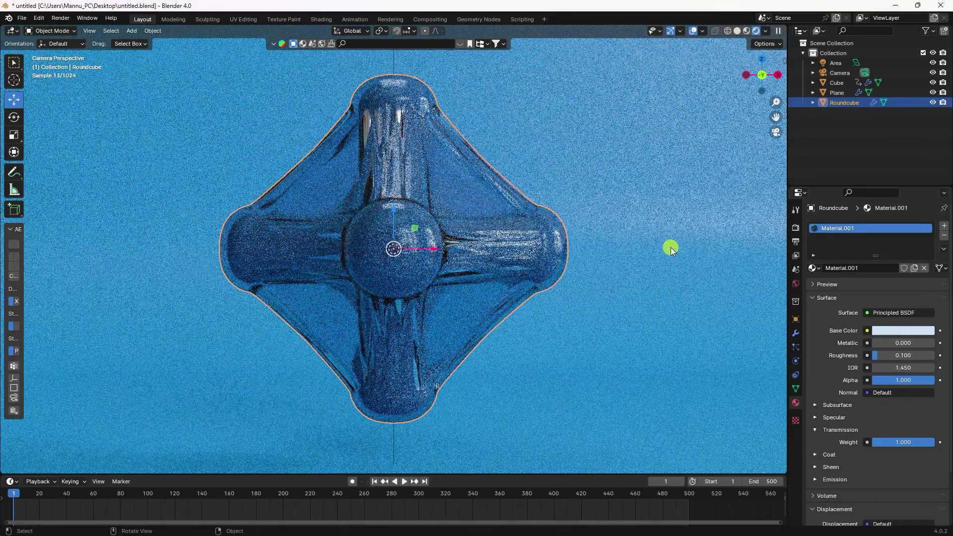
Make the Cube's base color in Material.002 paler blue and clear the selection
{"action": "left_click", "coordinate": [838, 83]}
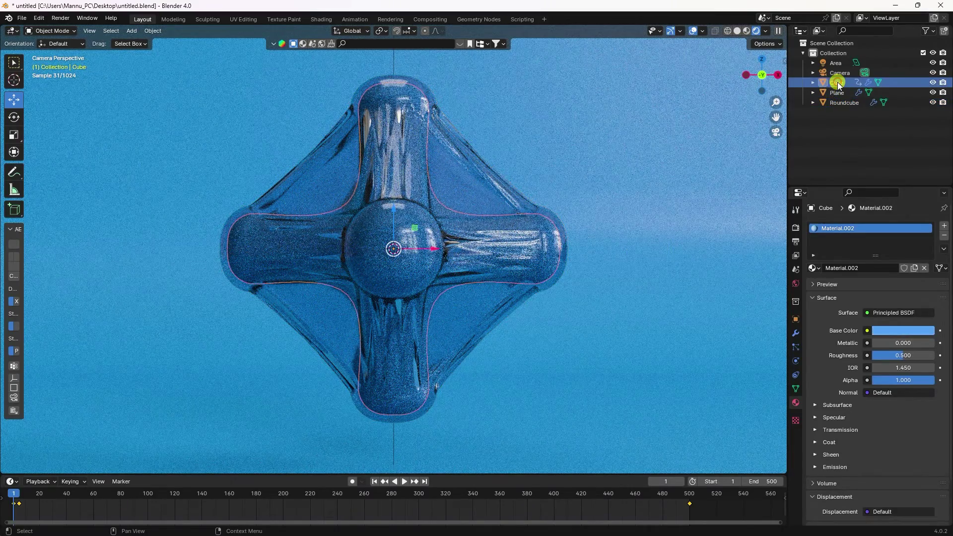
{"action": "left_click", "coordinate": [897, 331]}
{"action": "left_click_drag", "start_coordinate": [888, 201], "coordinate": [881, 206]}
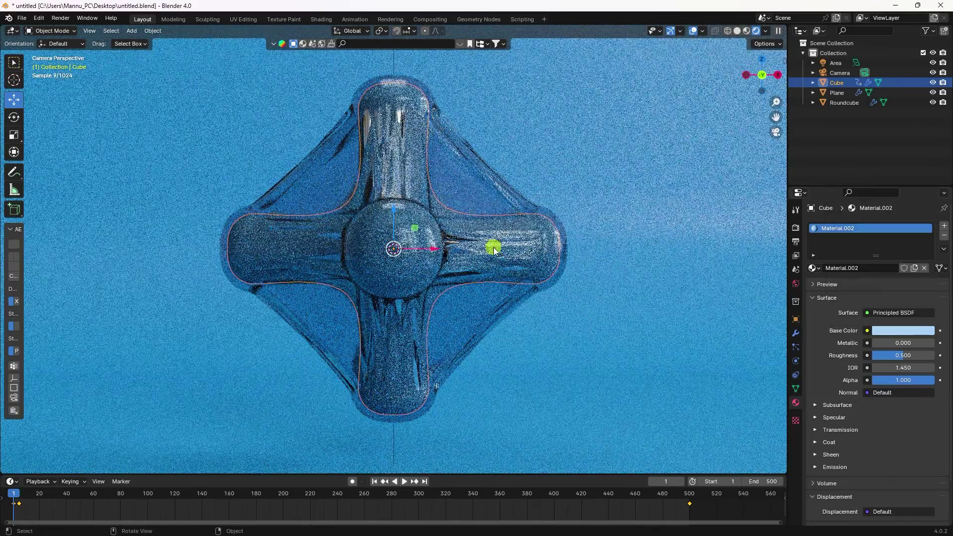
{"action": "left_click", "coordinate": [819, 154]}
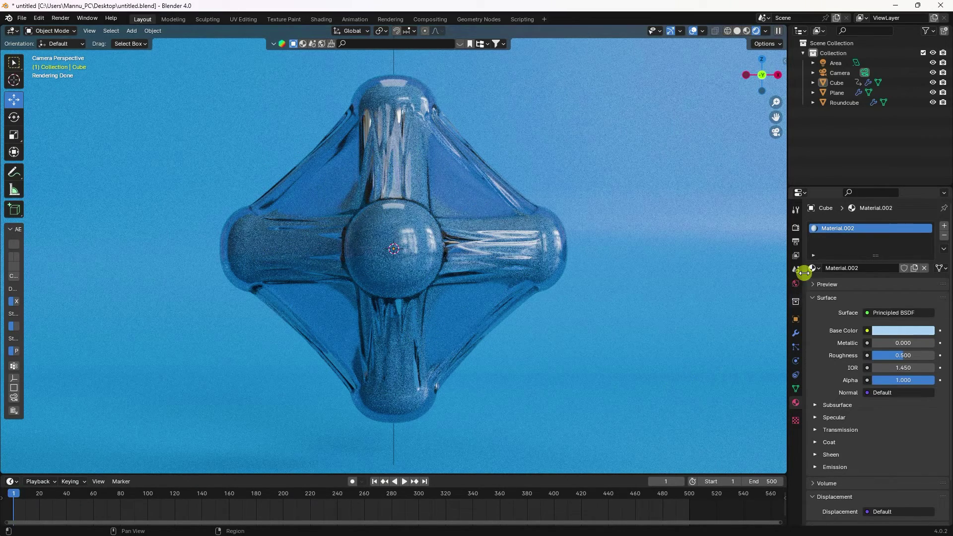
Set the frame rate to 30 fps in the Output properties
{"action": "left_click", "coordinate": [796, 227]}
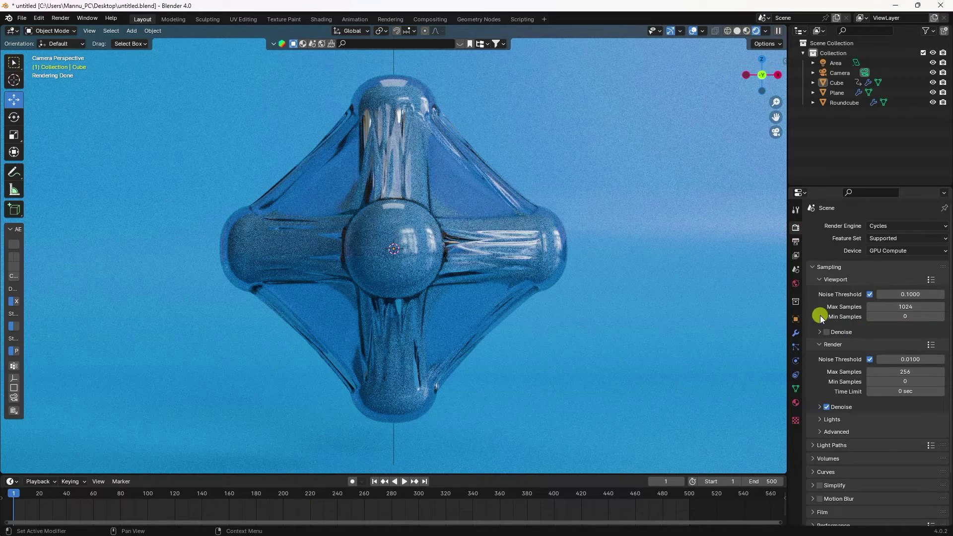
{"action": "left_click", "coordinate": [796, 241]}
{"action": "left_click", "coordinate": [890, 316]}
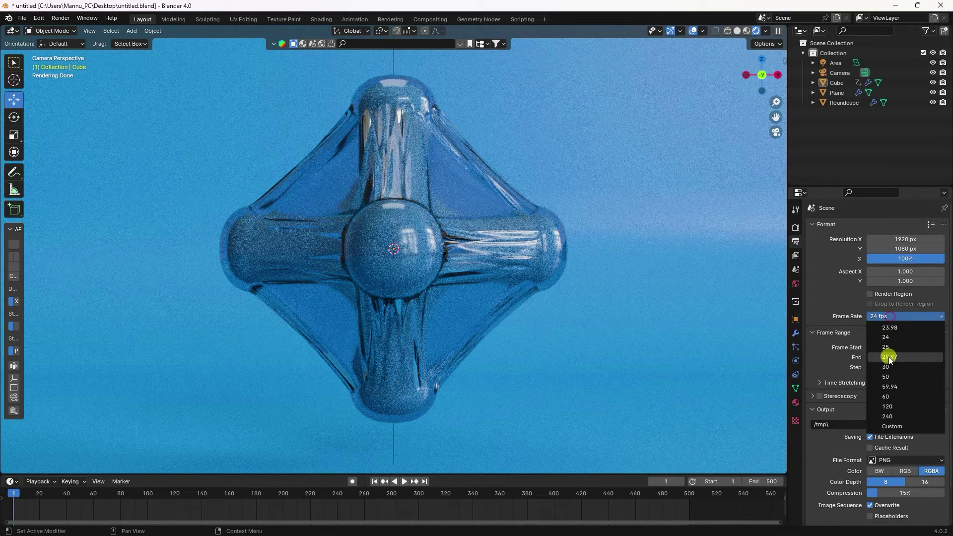
{"action": "left_click", "coordinate": [889, 368]}
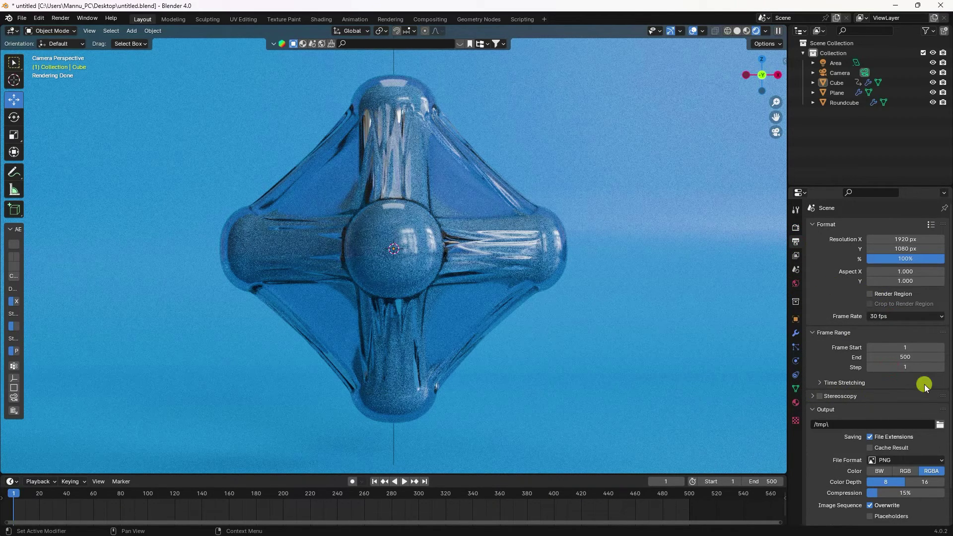
Send render output to a newly created New Folder(2) on the Desktop
{"action": "left_click", "coordinate": [931, 428]}
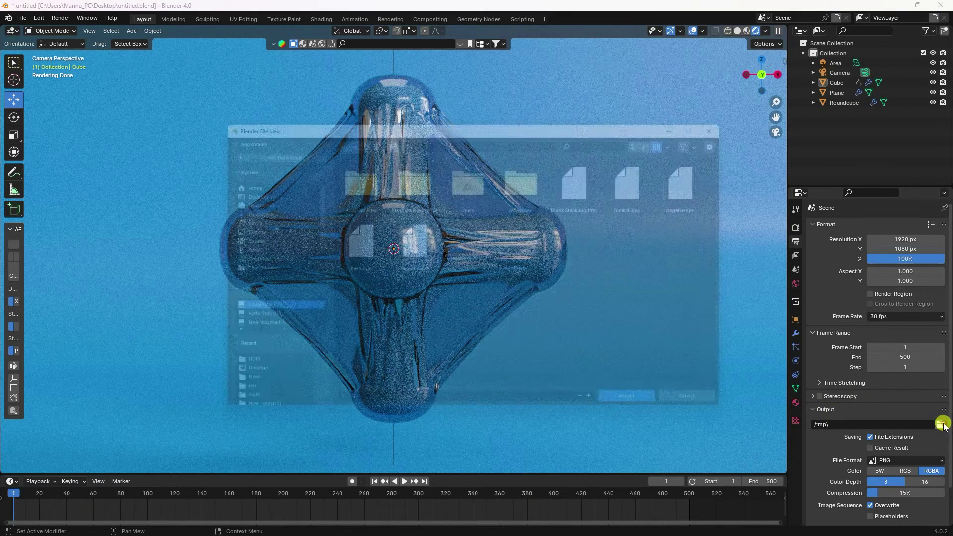
{"action": "left_click", "coordinate": [236, 190]}
{"action": "right_click", "coordinate": [479, 317]}
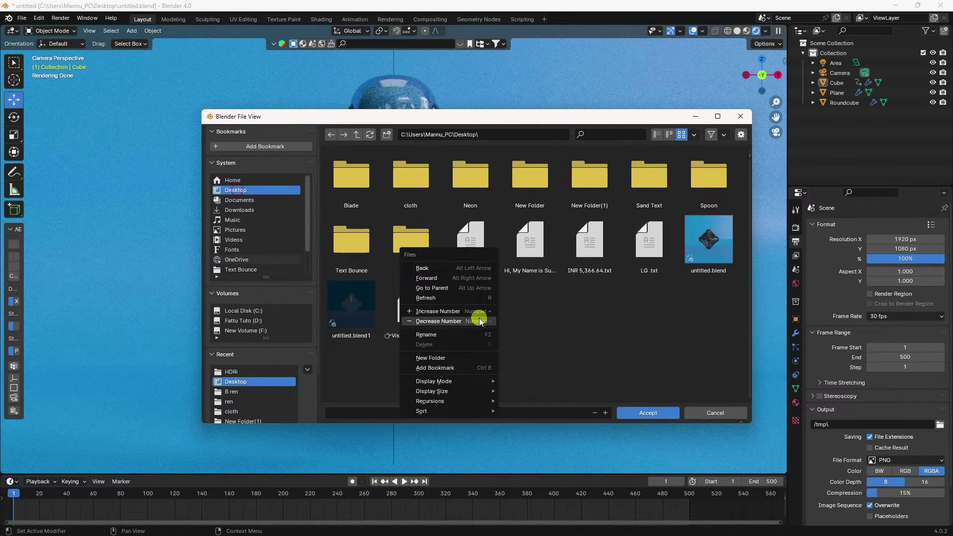
{"action": "left_click", "coordinate": [459, 356]}
{"action": "key", "text": "Return"}
{"action": "left_click", "coordinate": [437, 412]}
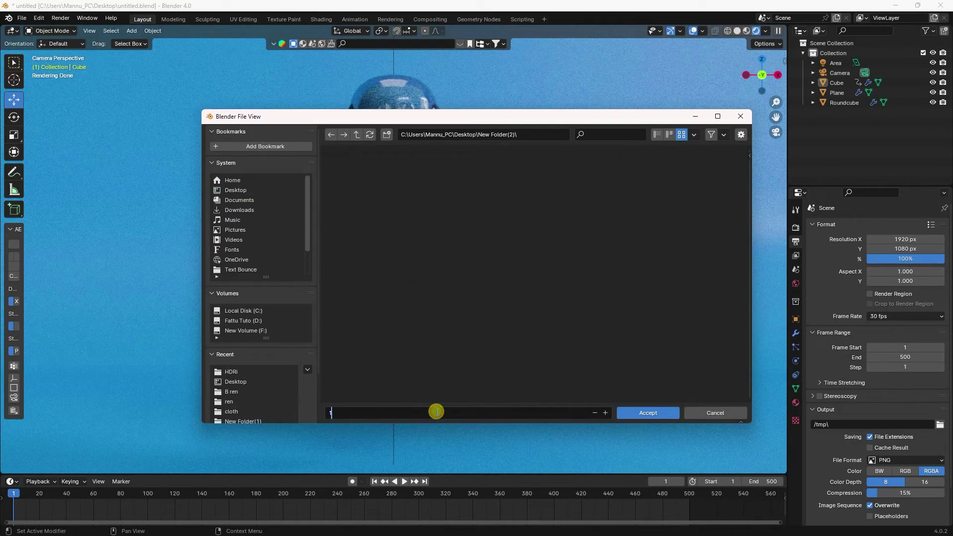
{"action": "left_click", "coordinate": [639, 415]}
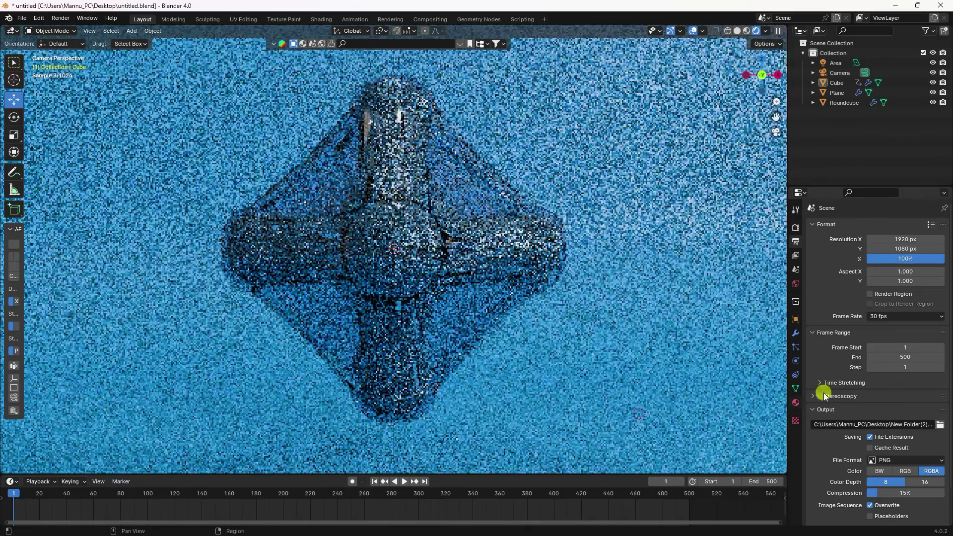
{"action": "left_click", "coordinate": [755, 32]}
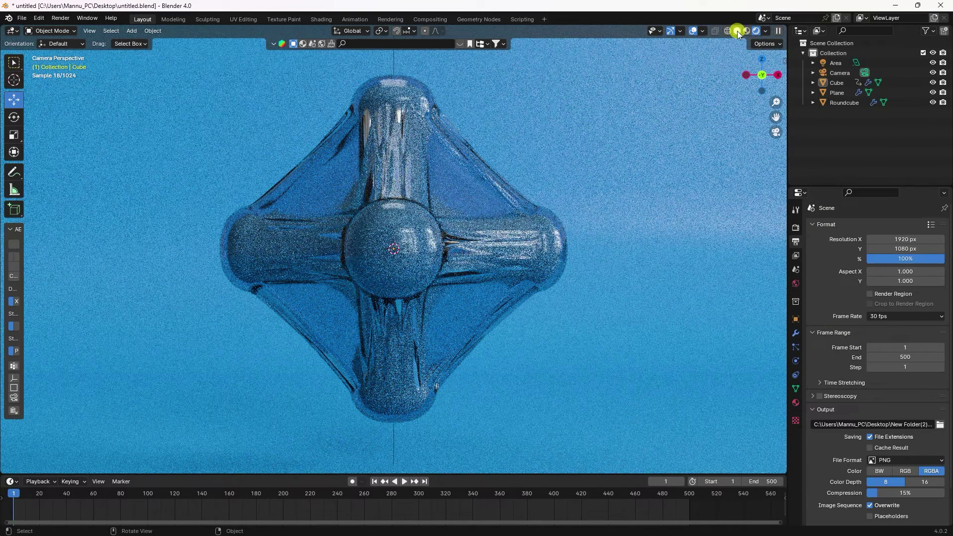
Switch to Solid shading, select Roundcube, and expand its cloth physics Cache panel
{"action": "left_click", "coordinate": [737, 31]}
{"action": "left_click", "coordinate": [839, 103]}
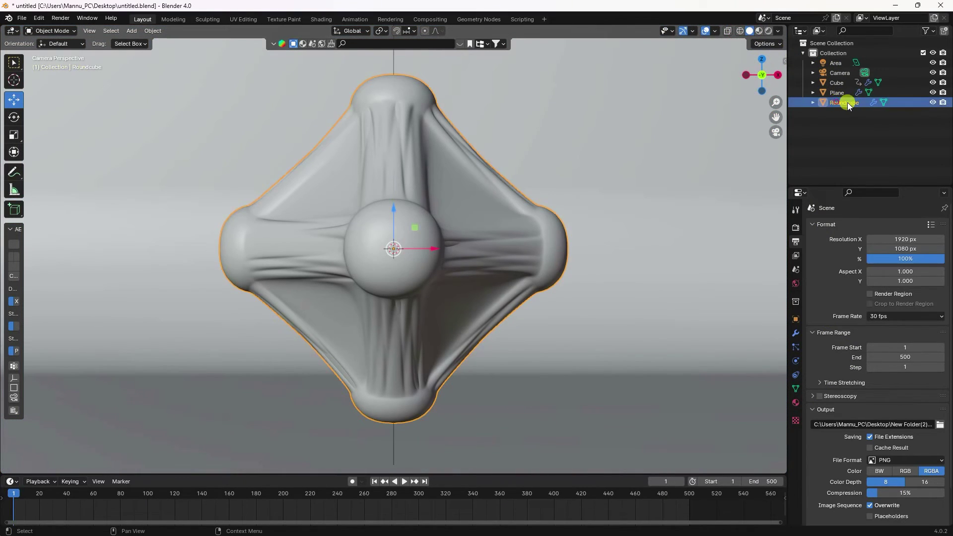
{"action": "left_click", "coordinate": [796, 336]}
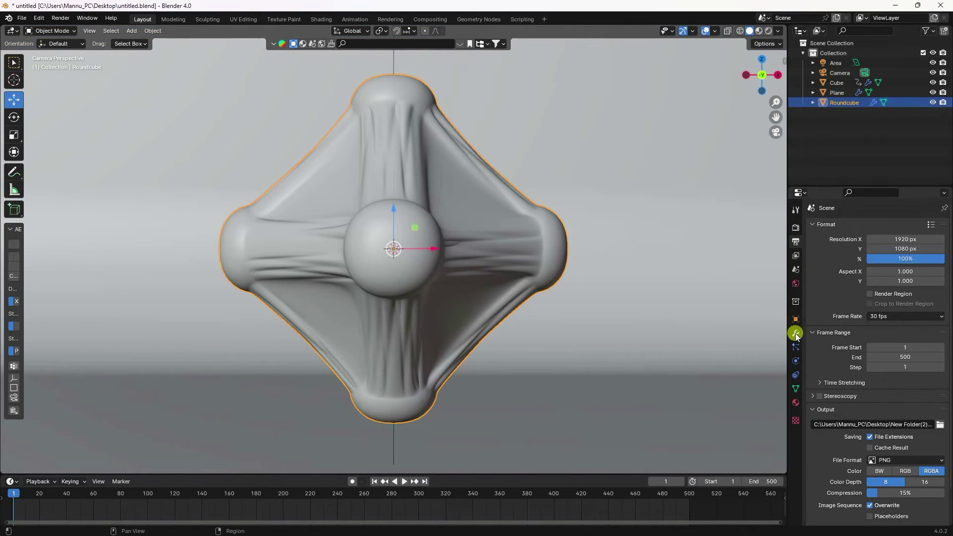
{"action": "left_click", "coordinate": [796, 361]}
{"action": "scroll", "coordinate": [827, 342], "scroll_direction": "down", "scroll_amount": 15}
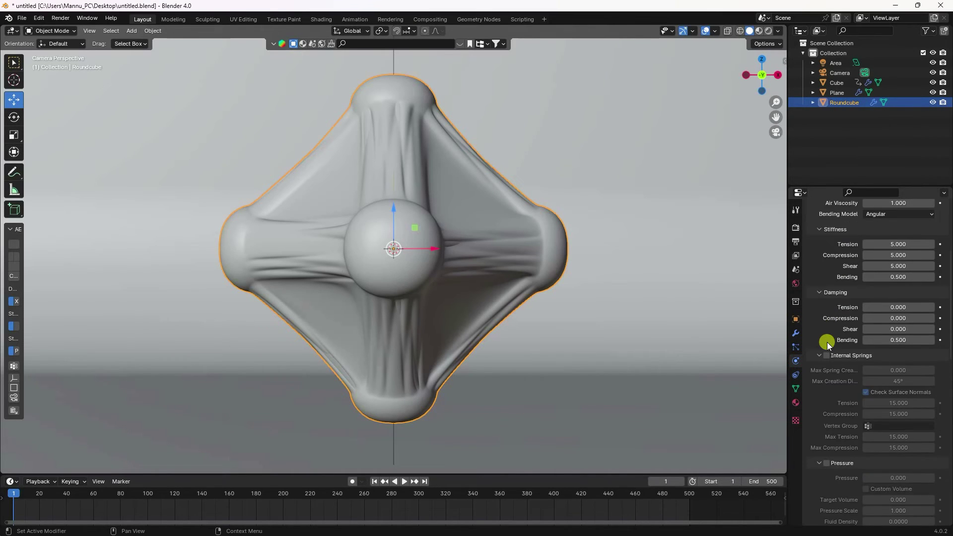
{"action": "scroll", "coordinate": [829, 347], "scroll_direction": "down", "scroll_amount": 6}
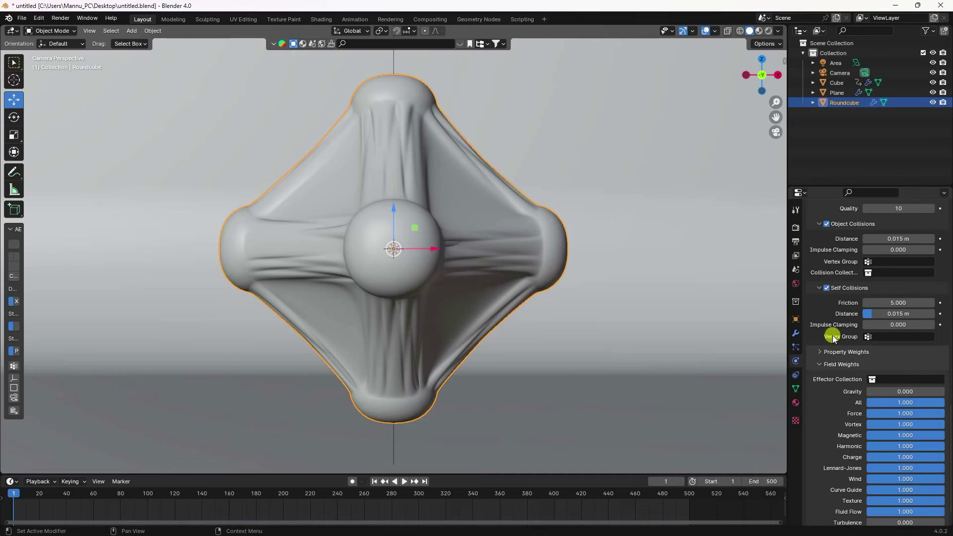
{"action": "scroll", "coordinate": [843, 324], "scroll_direction": "up", "scroll_amount": 5}
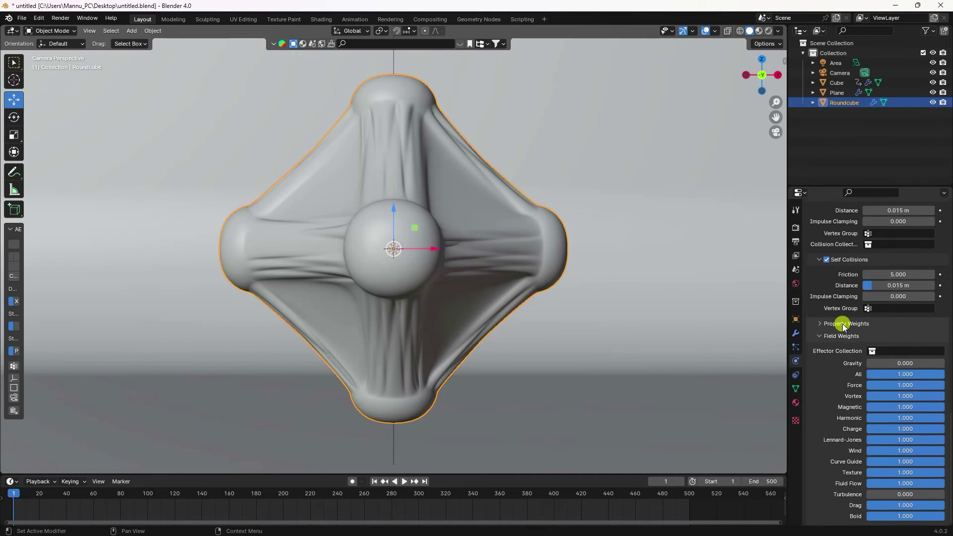
{"action": "scroll", "coordinate": [838, 324], "scroll_direction": "up", "scroll_amount": 5}
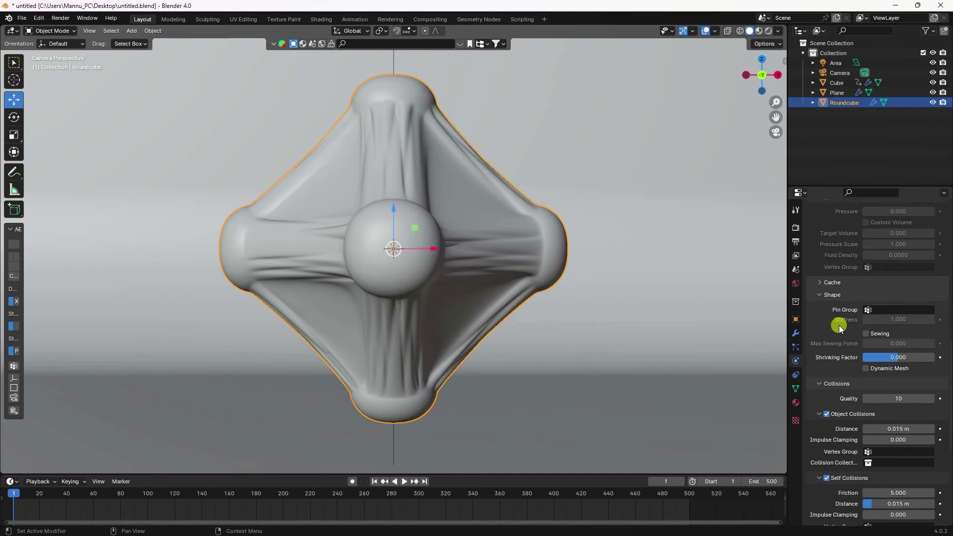
{"action": "left_click", "coordinate": [824, 283]}
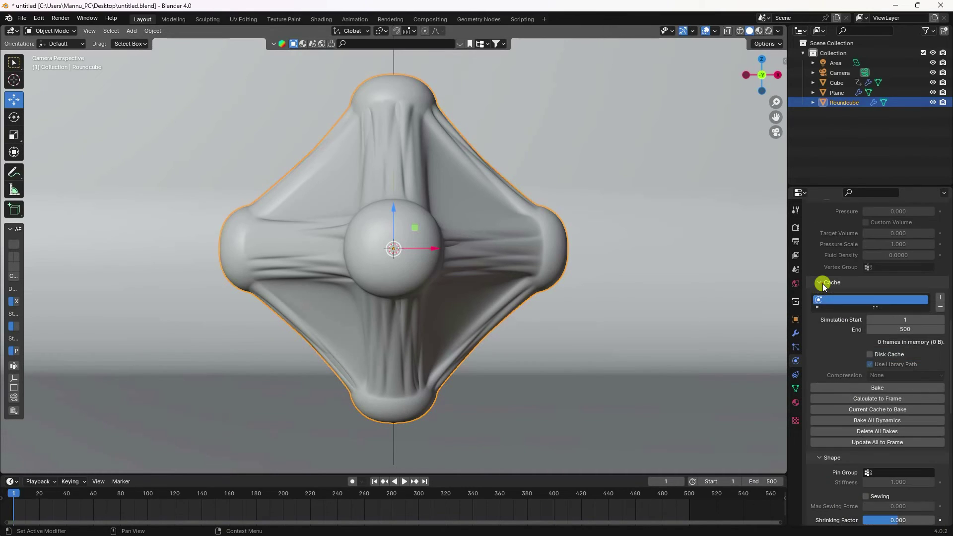
Preview the cloth animation, save, then bake the cloth simulation, stopping at 154 frames
{"action": "left_click", "coordinate": [404, 481]}
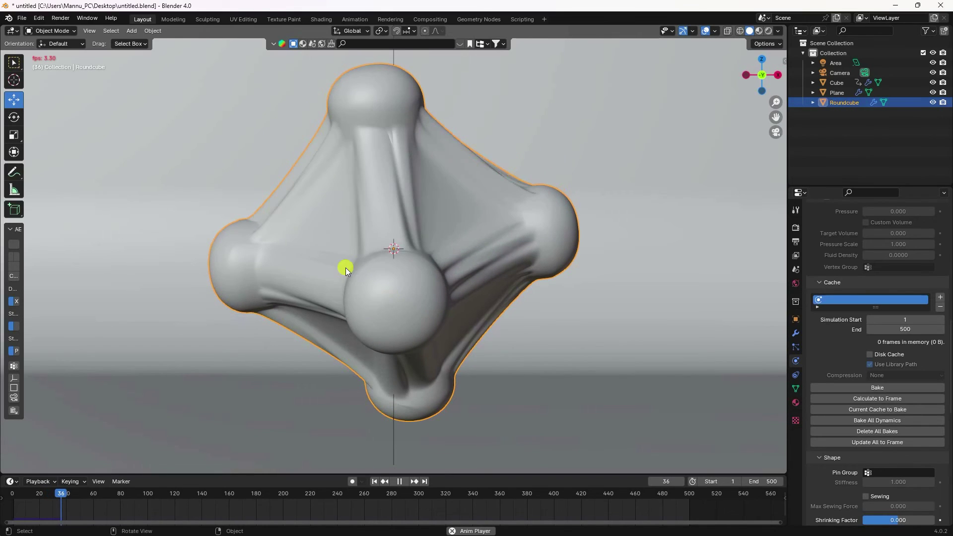
{"action": "left_click", "coordinate": [374, 481]}
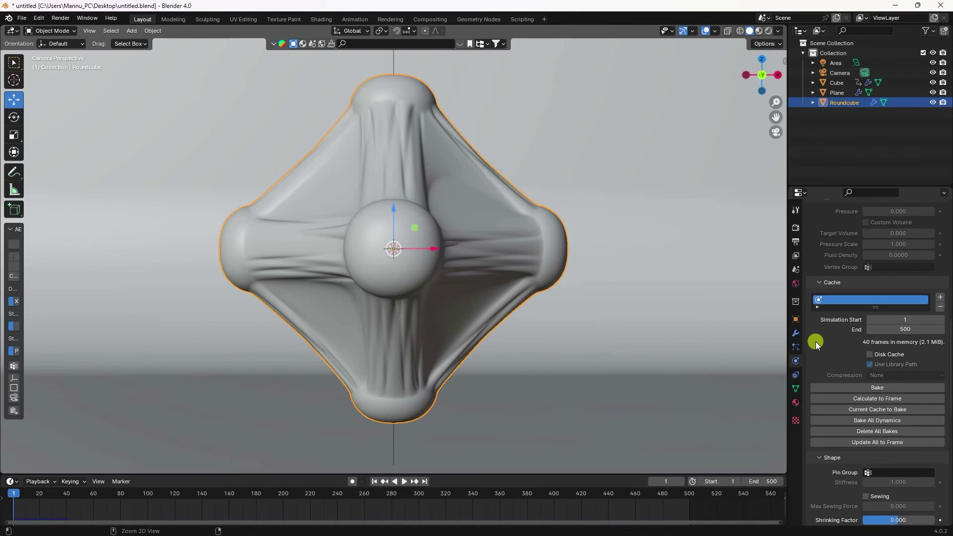
{"action": "key", "text": "ctrl+s"}
{"action": "left_click", "coordinate": [872, 388]}
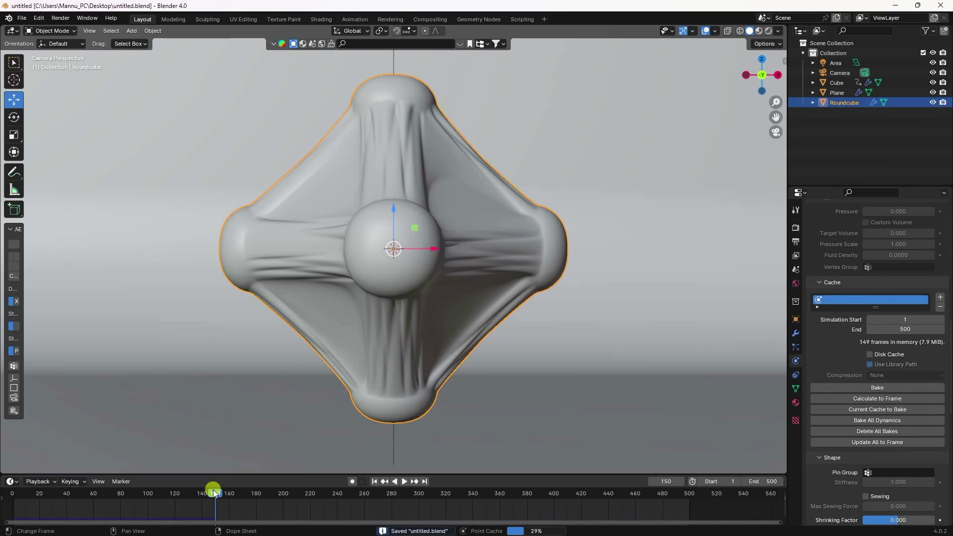
{"action": "key", "text": "Escape"}
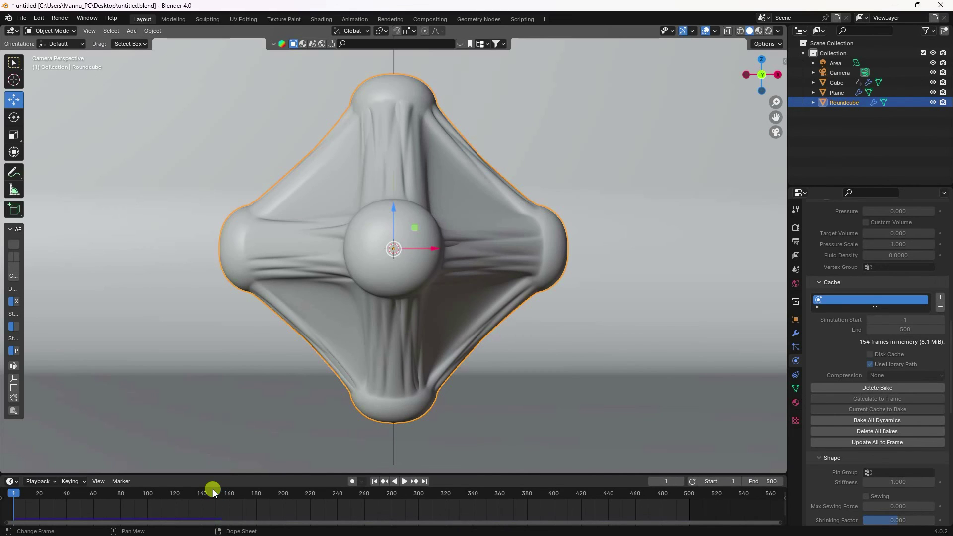
Play the baked simulation to frame 111 and render that frame
{"action": "left_click", "coordinate": [405, 481]}
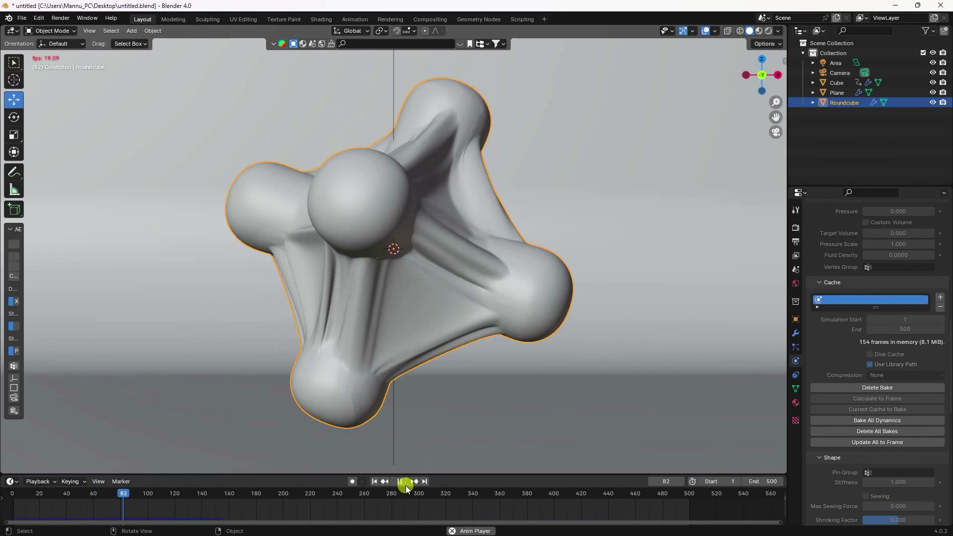
{"action": "left_click", "coordinate": [400, 480]}
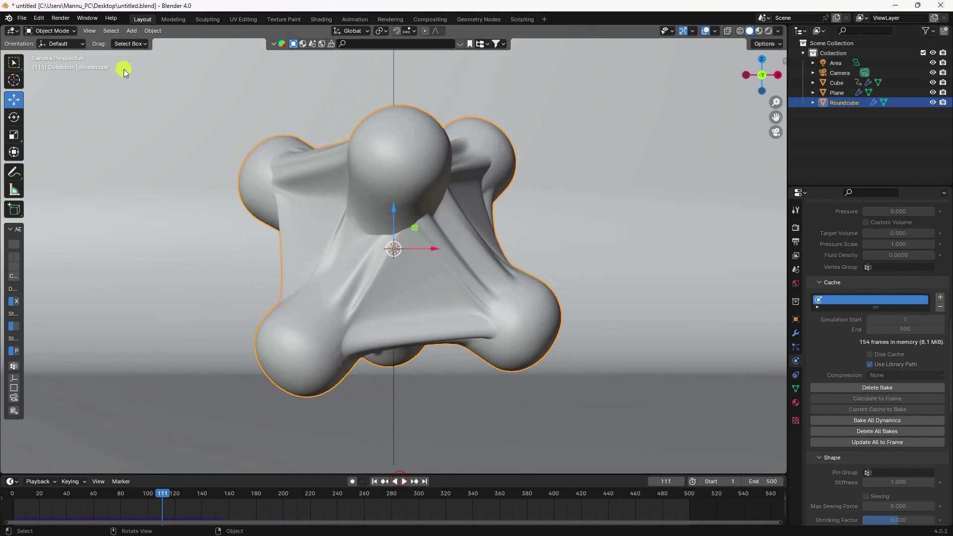
{"action": "left_click", "coordinate": [60, 18]}
{"action": "left_click", "coordinate": [70, 29]}
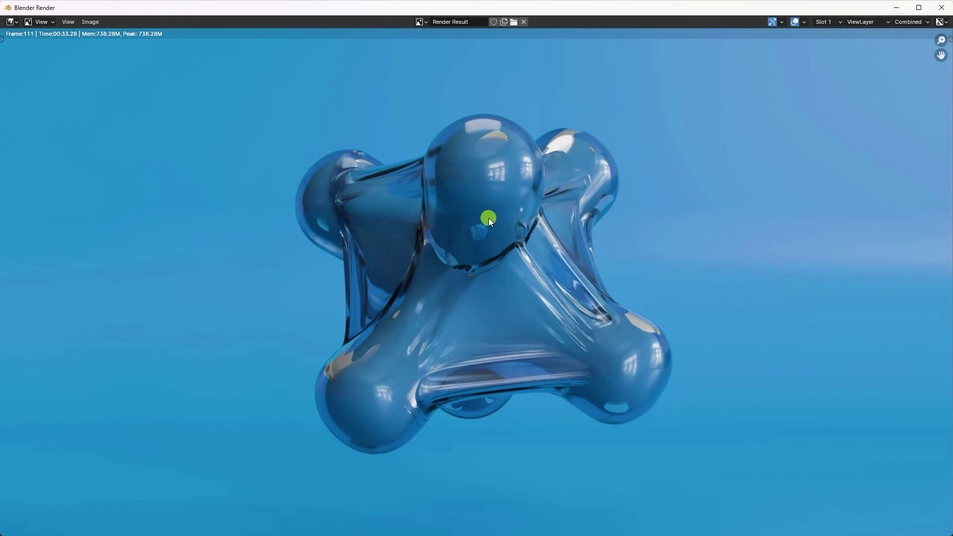
{"action": "mouse_move", "coordinate": [266, 530]}
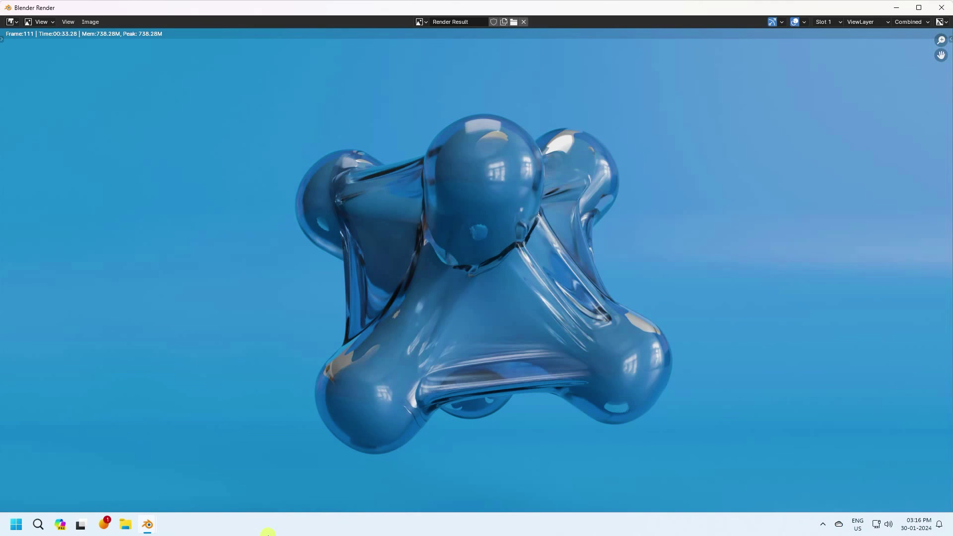